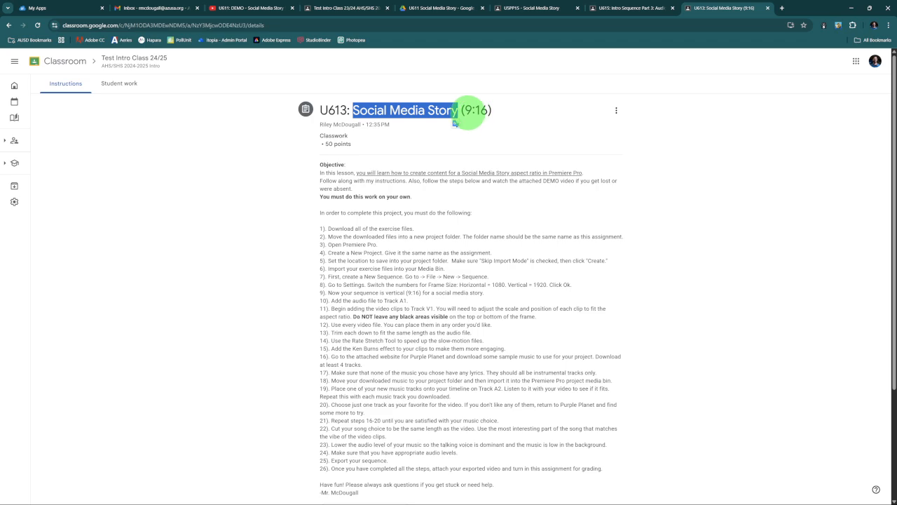
- Watch the assignment's attached U613 EXAMPLE video, close it, and review the assignment instructions and attachments
{"action": "left_click", "coordinate": [637, 192]}
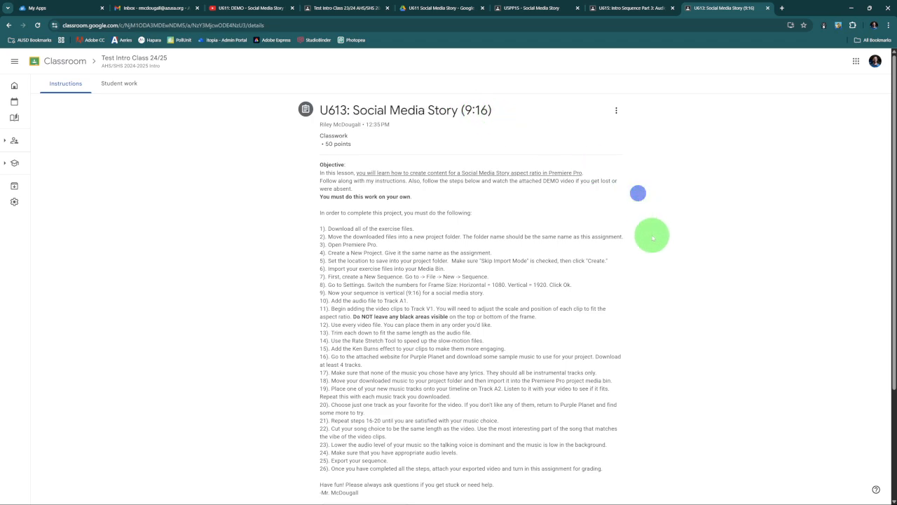
{"action": "scroll", "coordinate": [651, 234], "scroll_direction": "down", "scroll_amount": 2}
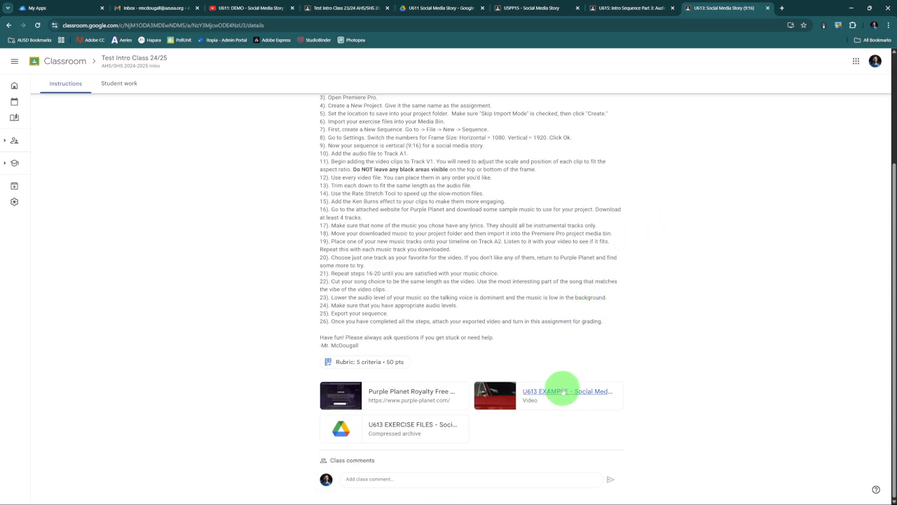
{"action": "left_click", "coordinate": [558, 393]}
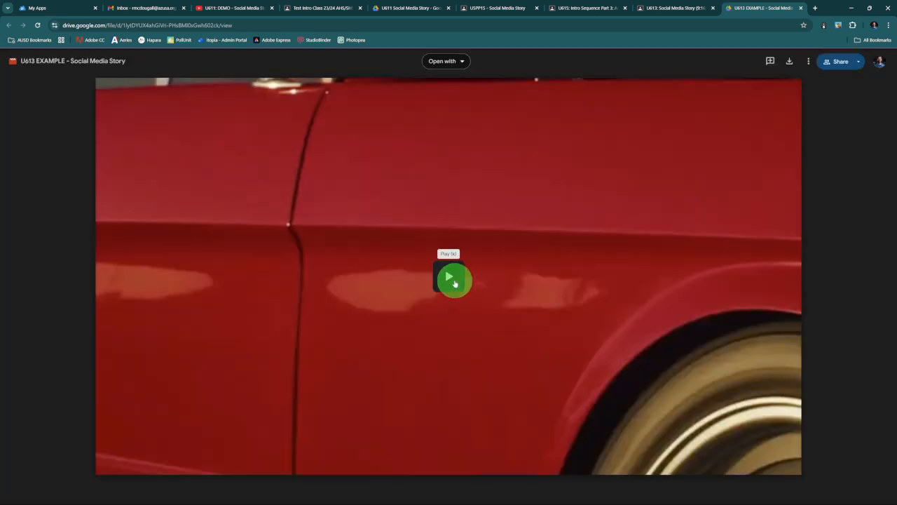
{"action": "left_click", "coordinate": [452, 280]}
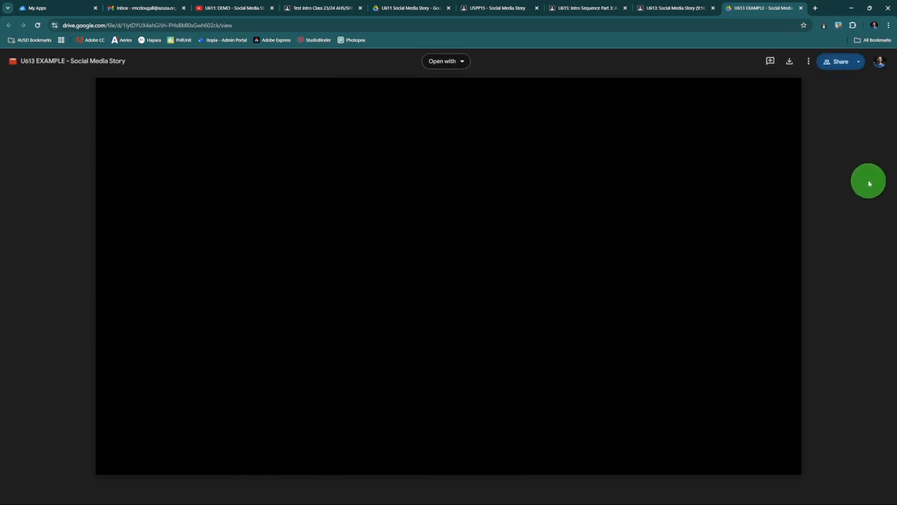
{"action": "left_click", "coordinate": [802, 11]}
{"action": "scroll", "coordinate": [726, 208], "scroll_direction": "up", "scroll_amount": 10}
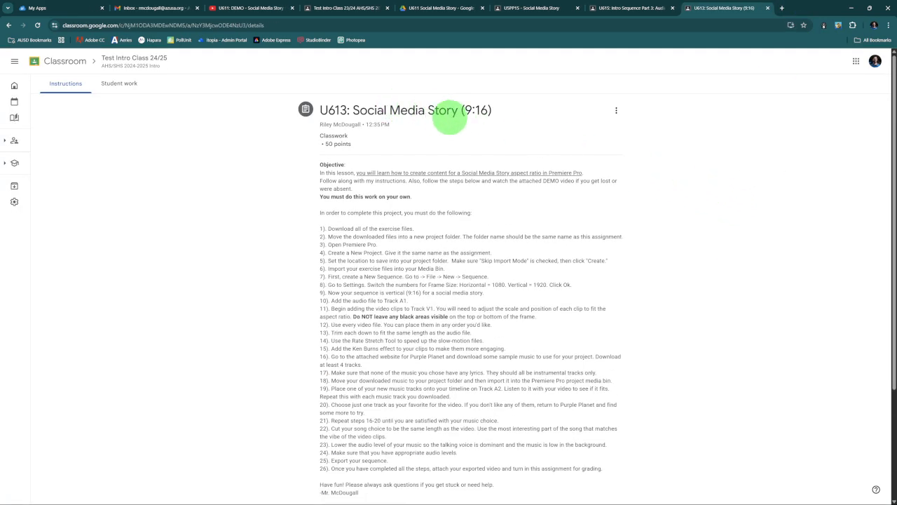
{"action": "scroll", "coordinate": [634, 176], "scroll_direction": "down", "scroll_amount": 3}
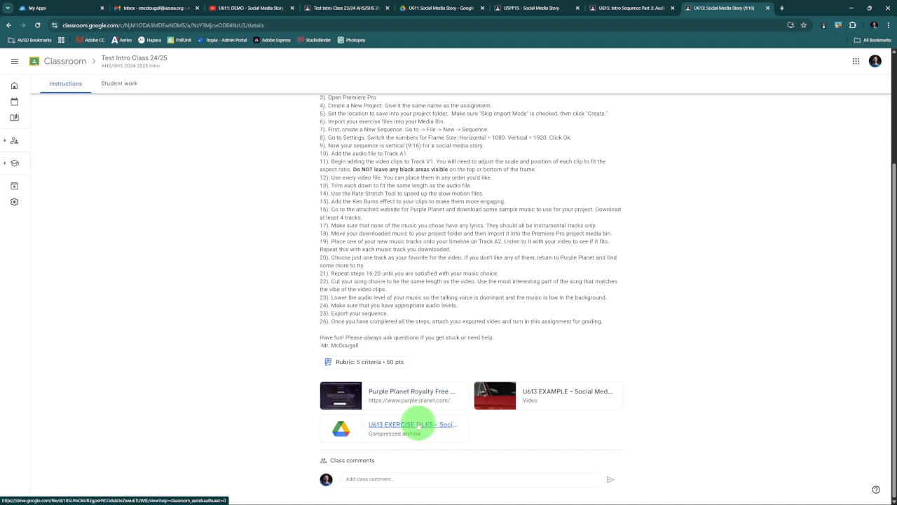
- Switch to the Premiere Pro project, close the Lumetri Color panel, and narrow the Effect Controls area to enlarge the Program monitor
{"action": "mouse_move", "coordinate": [415, 494]}
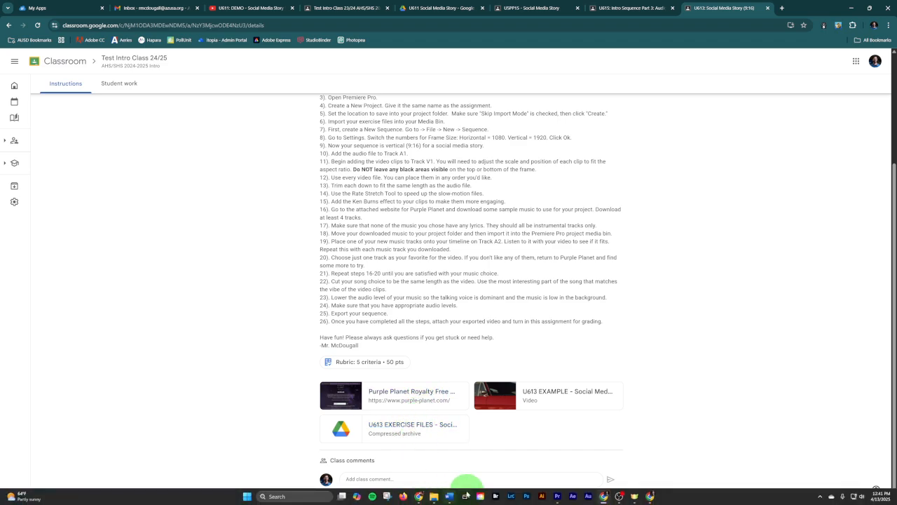
{"action": "left_click", "coordinate": [558, 495]}
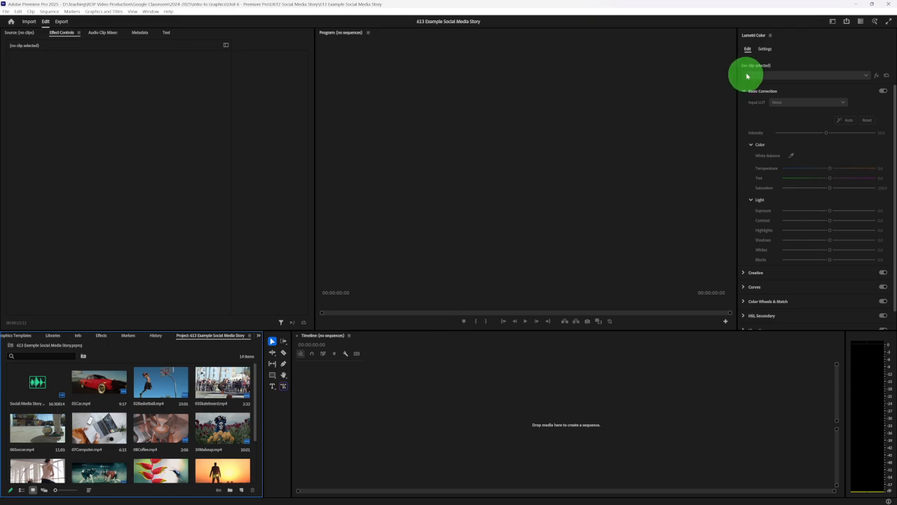
{"action": "right_click", "coordinate": [771, 38]}
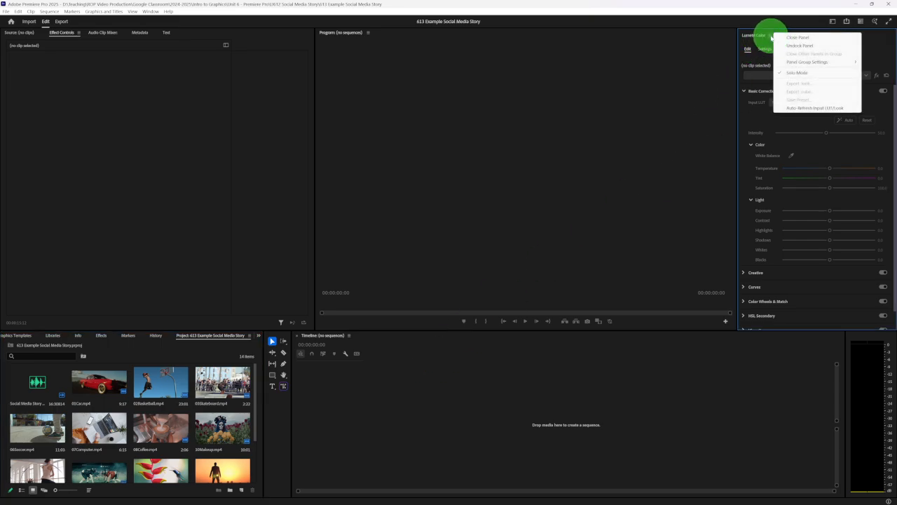
{"action": "left_click", "coordinate": [792, 38]}
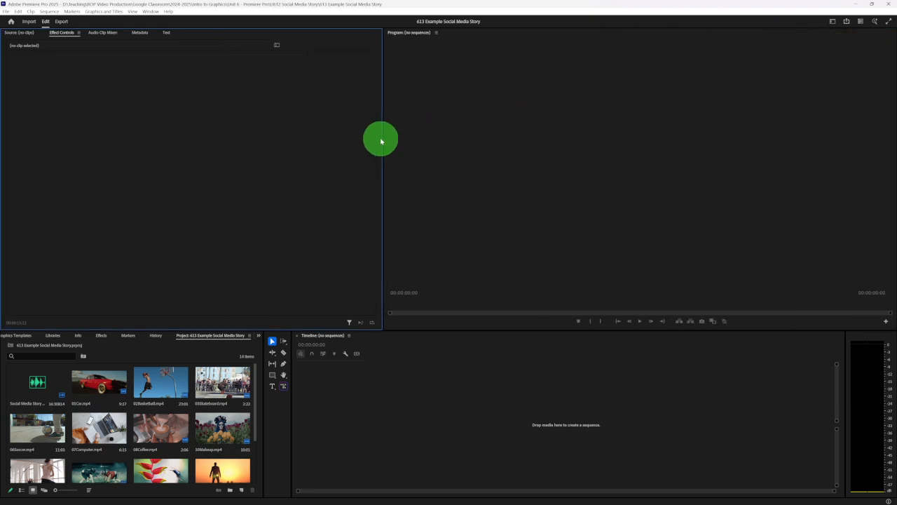
{"action": "left_click_drag", "start_coordinate": [382, 139], "coordinate": [325, 144]}
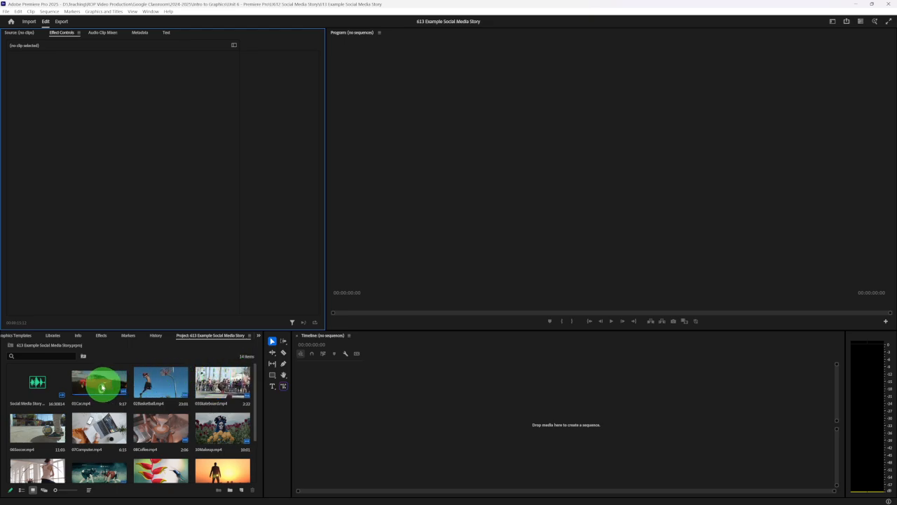
- Try creating a sequence directly from the 01Car.mp4 clip, and undo it
{"action": "left_click_drag", "start_coordinate": [96, 385], "coordinate": [449, 387]}
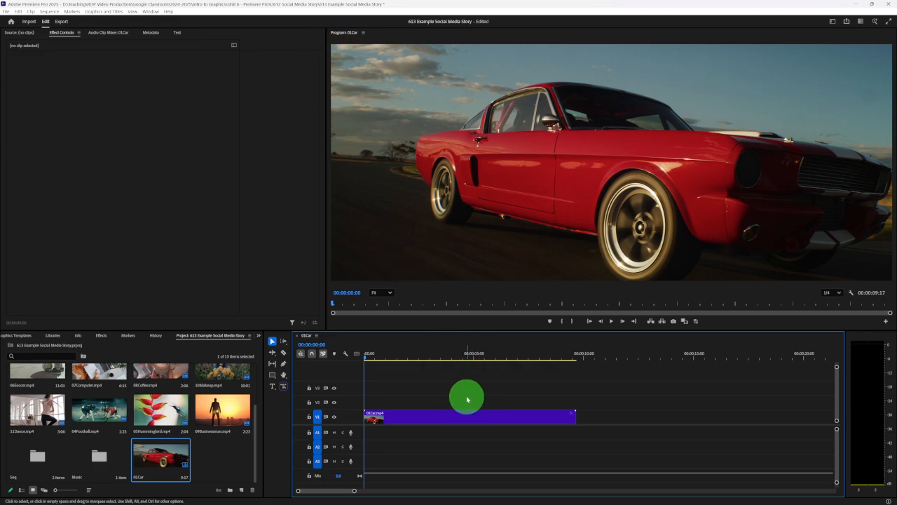
{"action": "key", "text": "ctrl+z"}
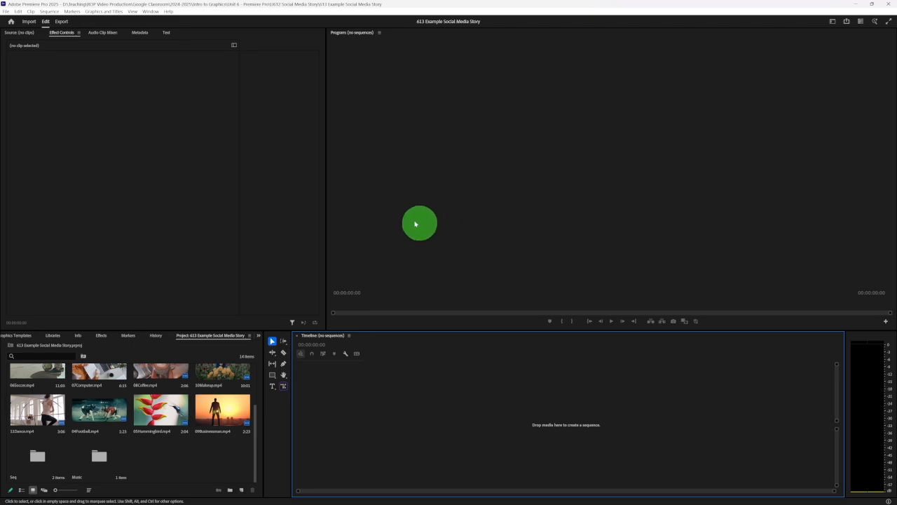
- Create a new sequence named Sequence 01 with a frame size of 1080 horizontal by 1920 vertical
{"action": "left_click", "coordinate": [7, 12]}
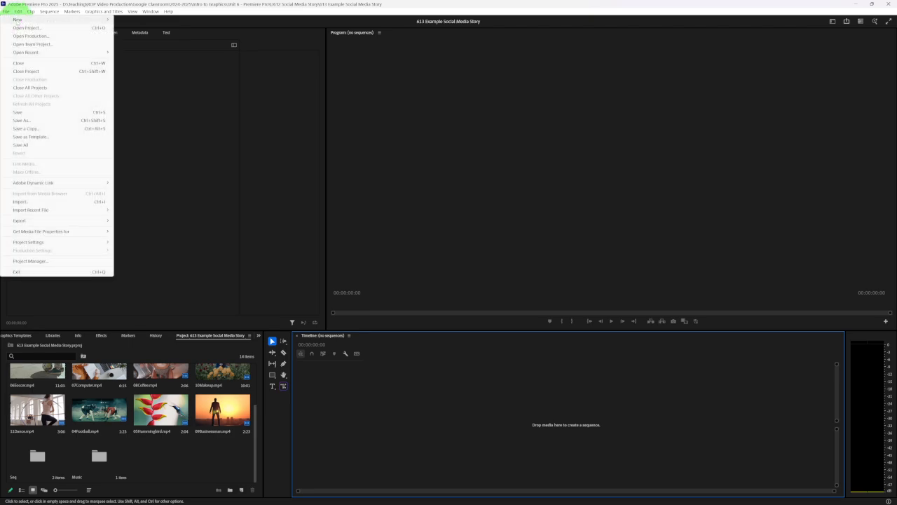
{"action": "mouse_move", "coordinate": [17, 21]}
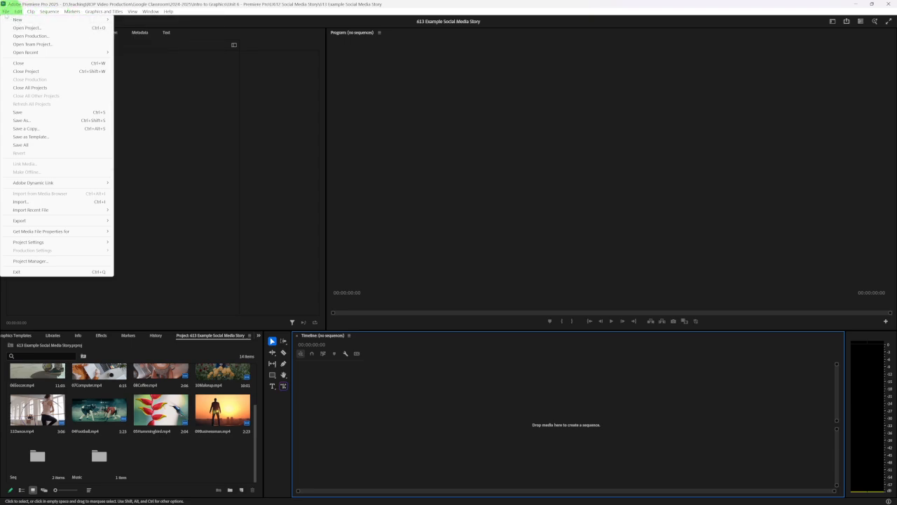
{"action": "left_click", "coordinate": [144, 45]}
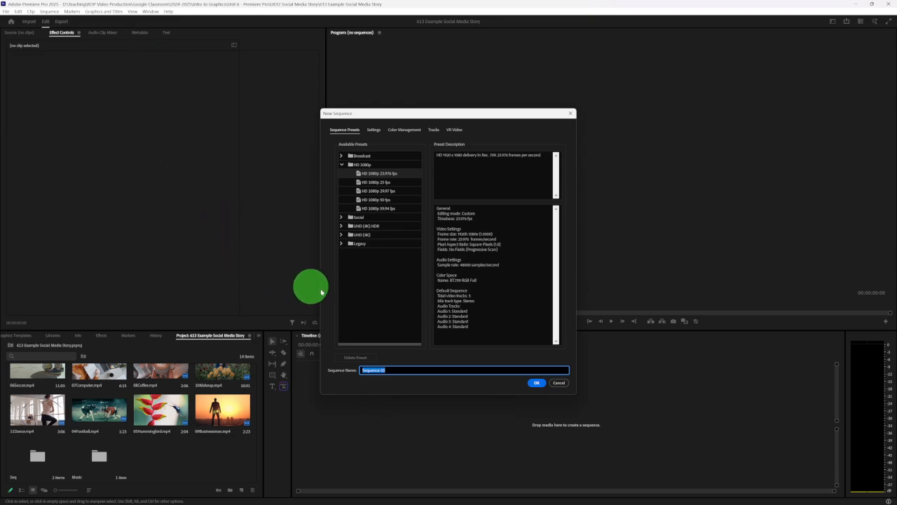
{"action": "left_click", "coordinate": [373, 131]}
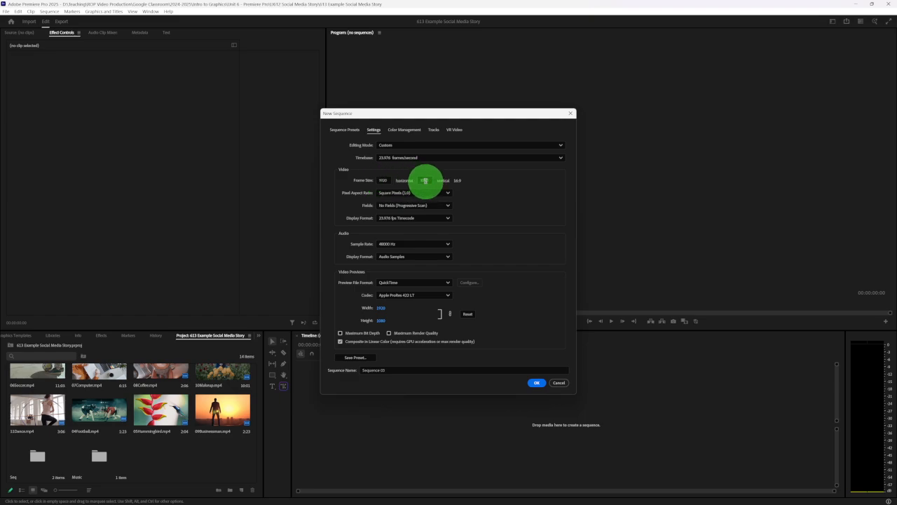
{"action": "left_click", "coordinate": [387, 180]}
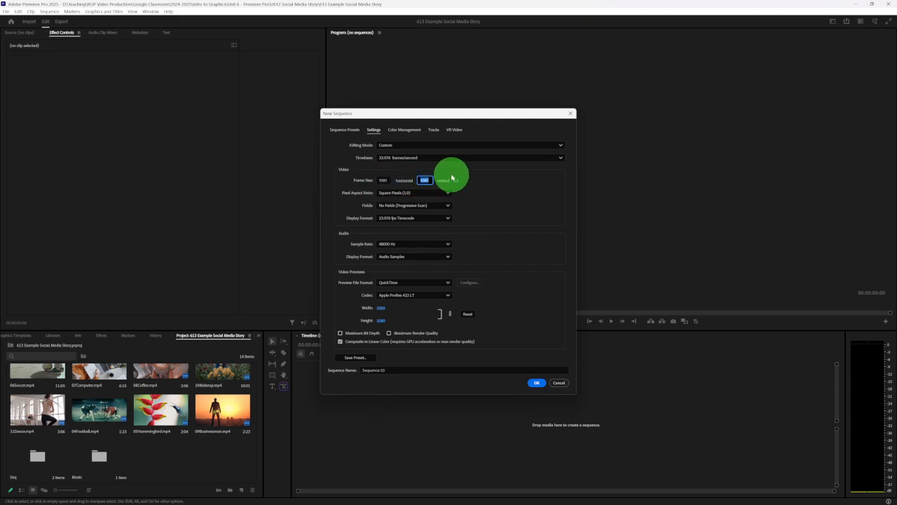
{"action": "left_click", "coordinate": [502, 185]}
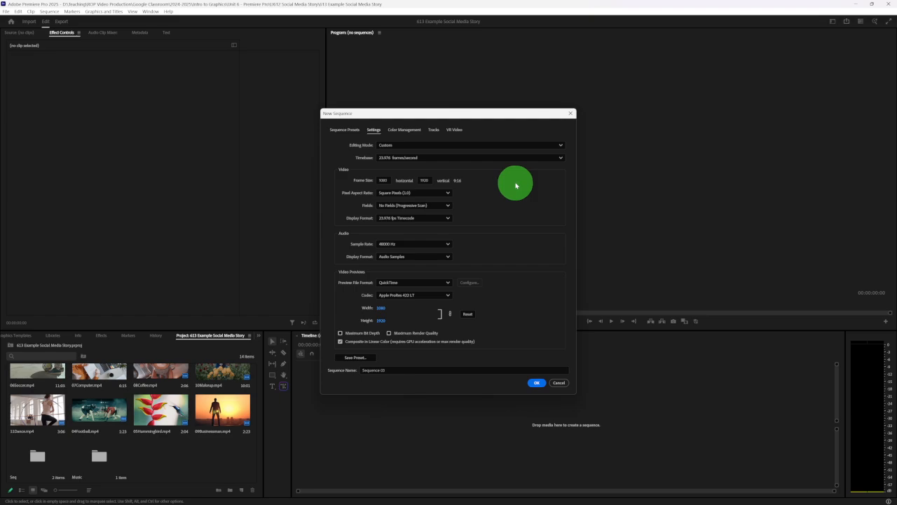
{"action": "left_click", "coordinate": [404, 370]}
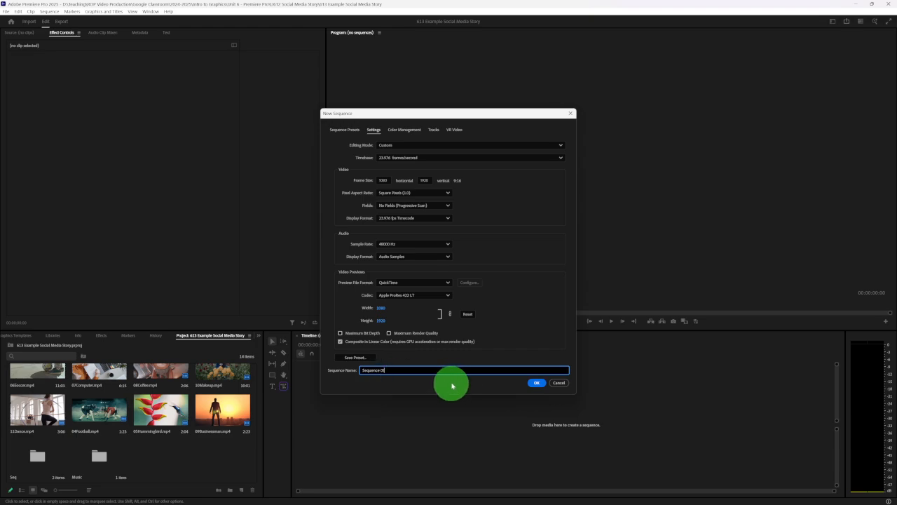
{"action": "left_click", "coordinate": [537, 383]}
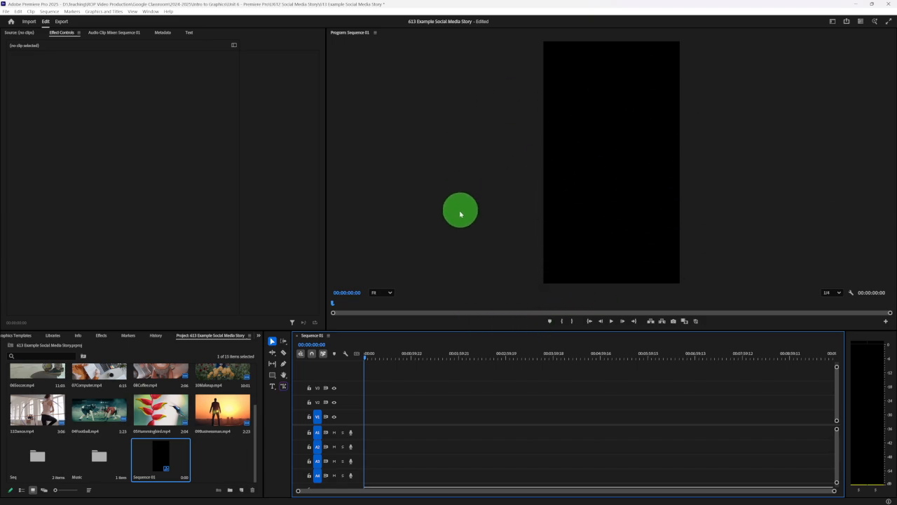
- Place the Social Media Story audio file at the start of track A1 and play part of it
{"action": "scroll", "coordinate": [194, 405], "scroll_direction": "up", "scroll_amount": 1}
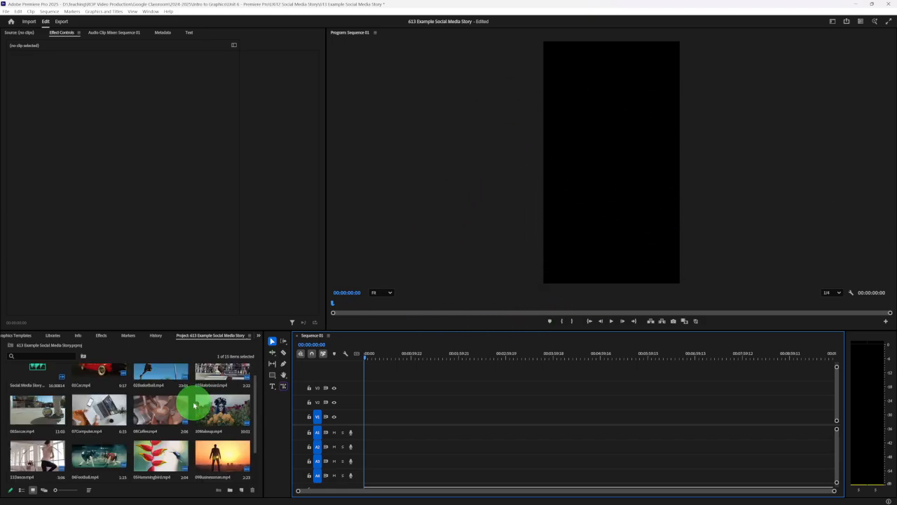
{"action": "scroll", "coordinate": [194, 404], "scroll_direction": "up", "scroll_amount": 1}
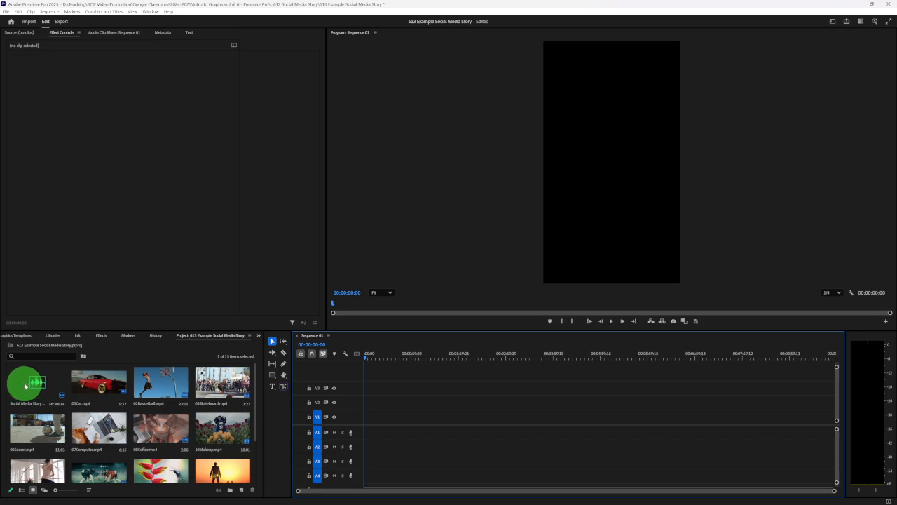
{"action": "left_click_drag", "start_coordinate": [25, 386], "coordinate": [388, 380]}
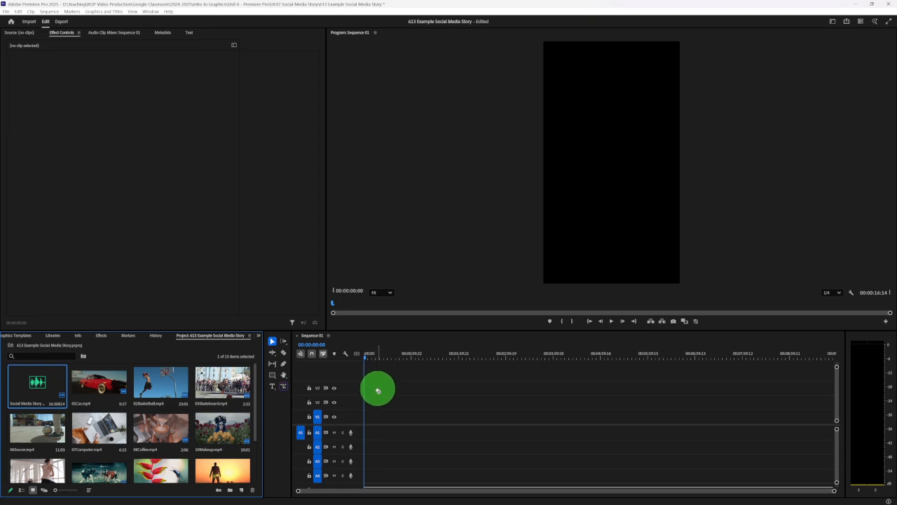
{"action": "left_click_drag", "start_coordinate": [378, 390], "coordinate": [367, 434]}
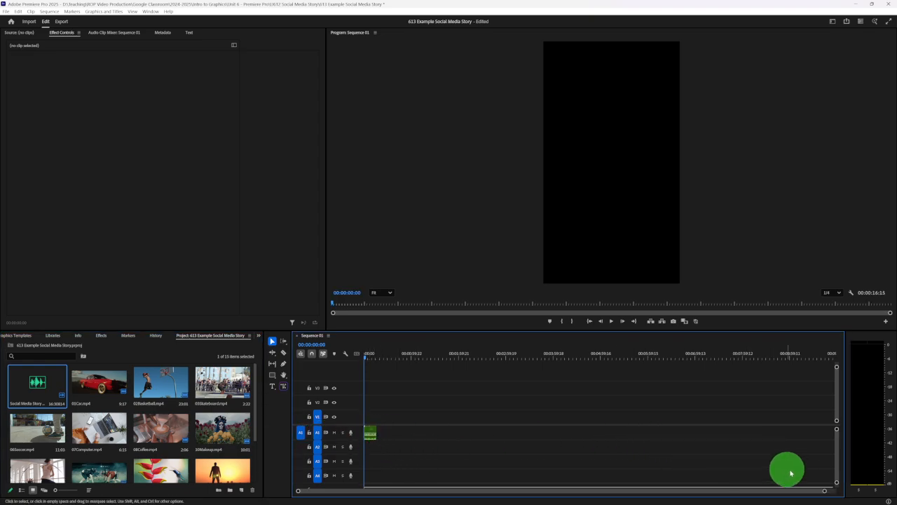
{"action": "left_click_drag", "start_coordinate": [825, 493], "coordinate": [630, 462]}
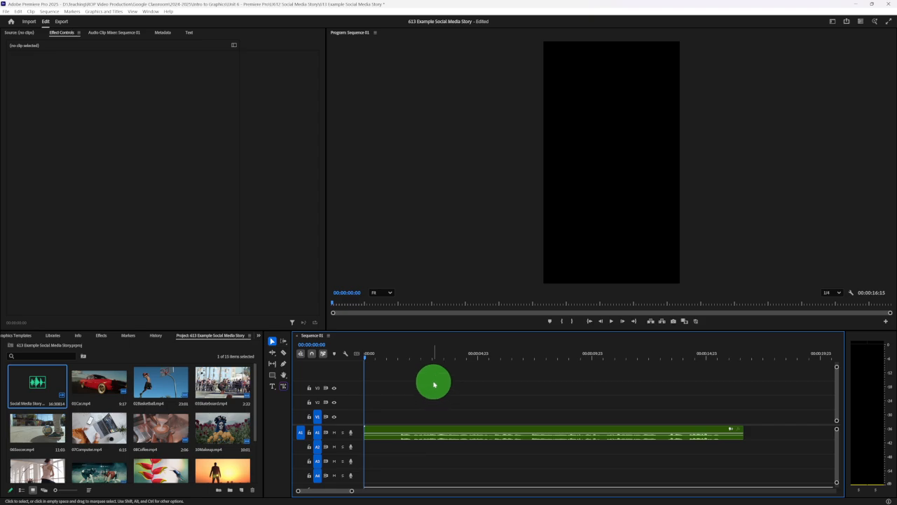
{"action": "key", "text": "space"}
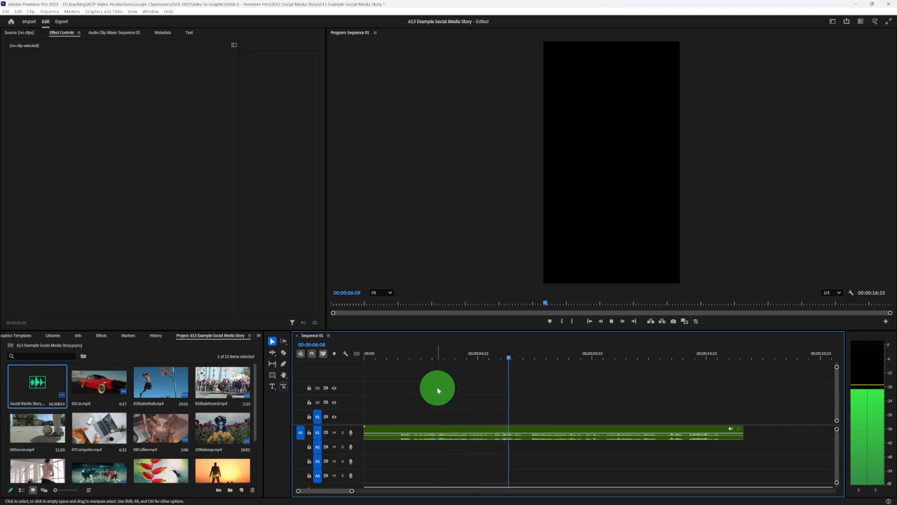
{"action": "key", "text": "space"}
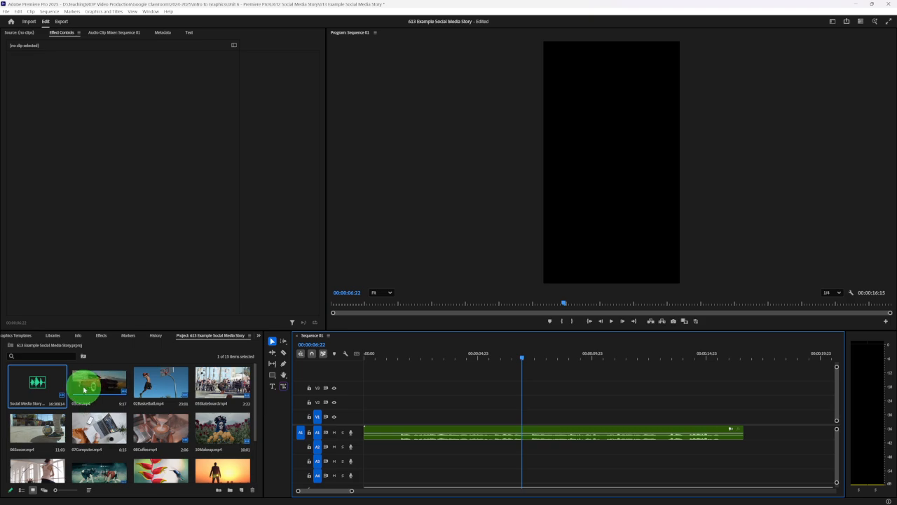
- Place 01Car.mp4 at the start of V1, scale and shift it horizontally to fill the vertical frame without black bars, and preview the framing
{"action": "left_click_drag", "start_coordinate": [83, 390], "coordinate": [364, 415]}
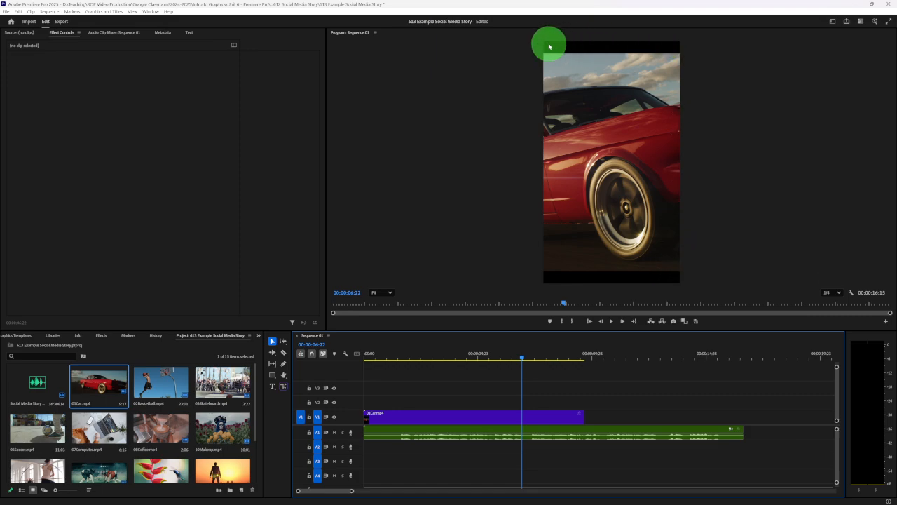
{"action": "left_click", "coordinate": [406, 415]}
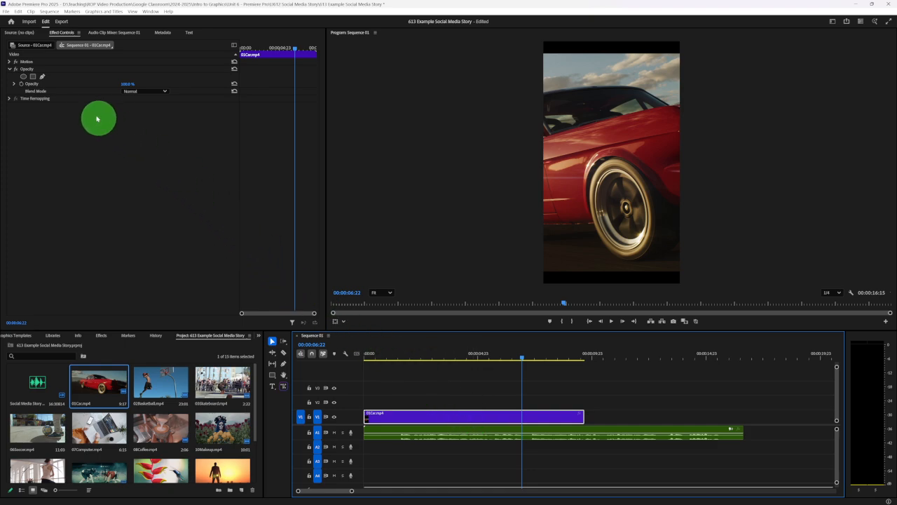
{"action": "left_click", "coordinate": [10, 62]}
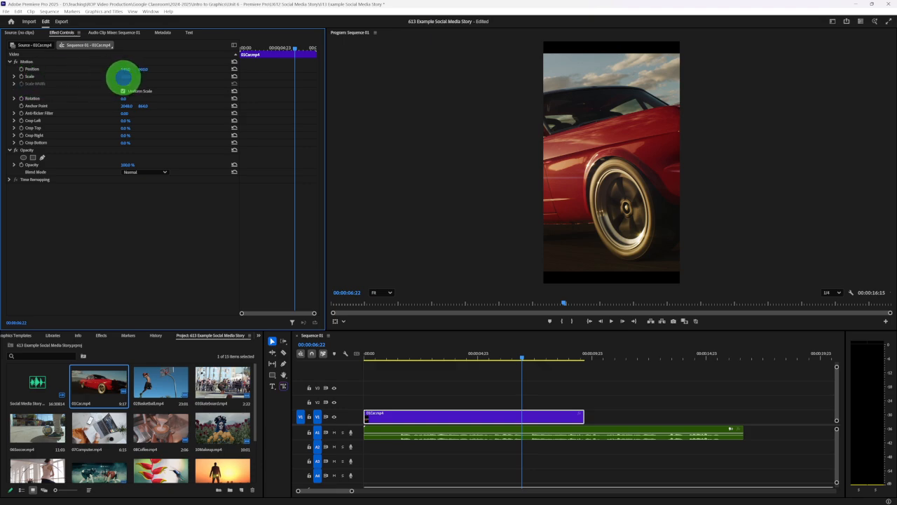
{"action": "left_click_drag", "start_coordinate": [123, 78], "coordinate": [368, 86]}
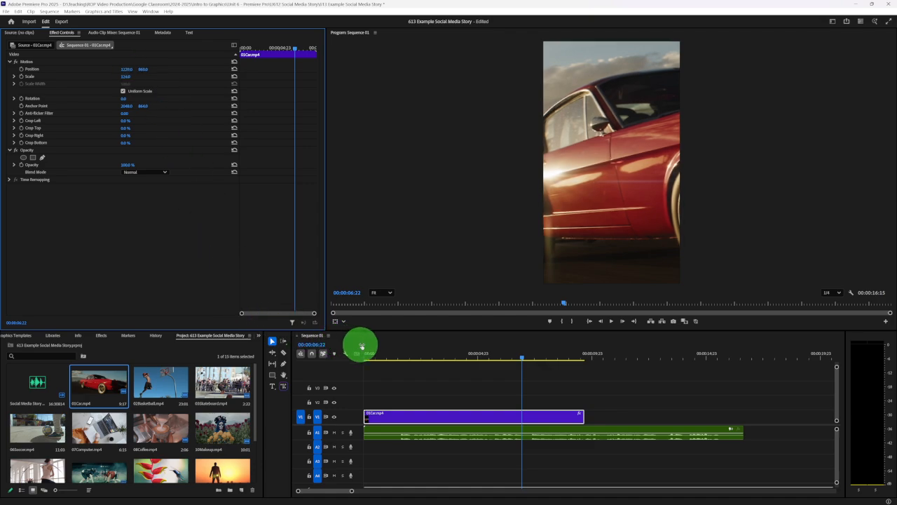
{"action": "left_click_drag", "start_coordinate": [362, 347], "coordinate": [417, 359]}
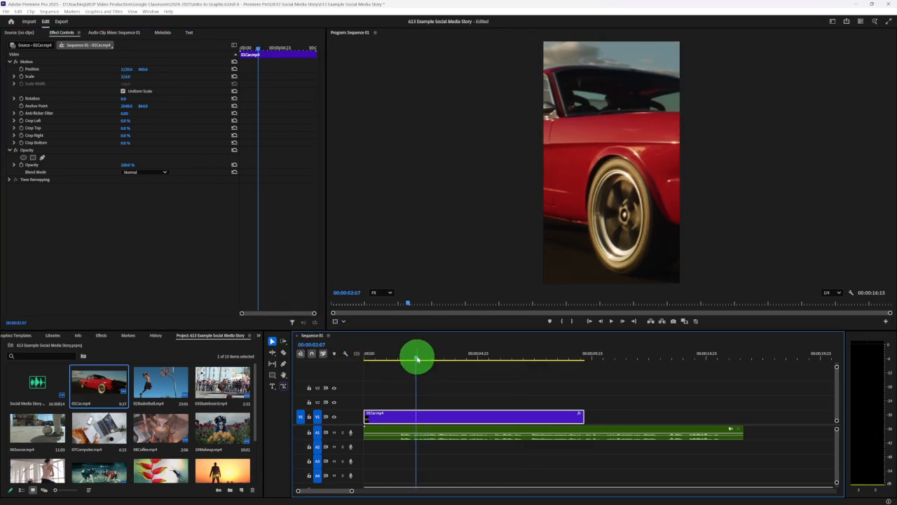
{"action": "key", "text": "space"}
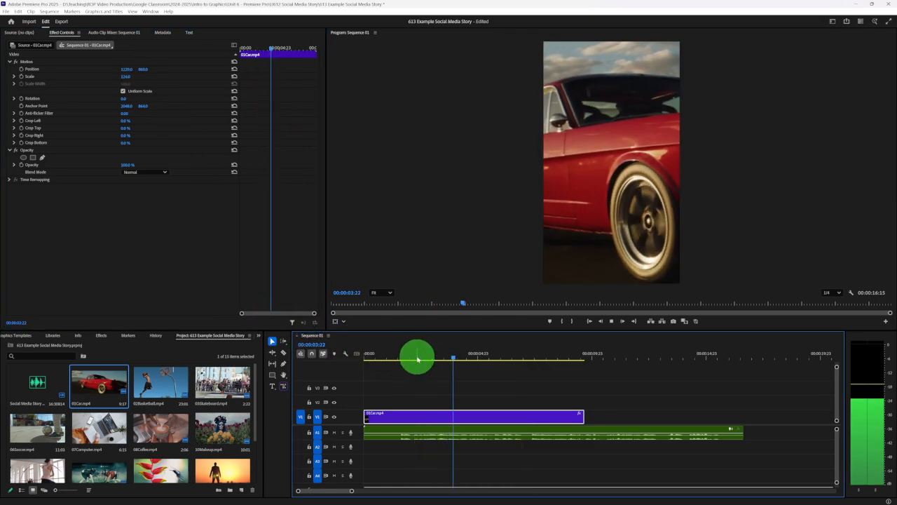
{"action": "key", "text": "space"}
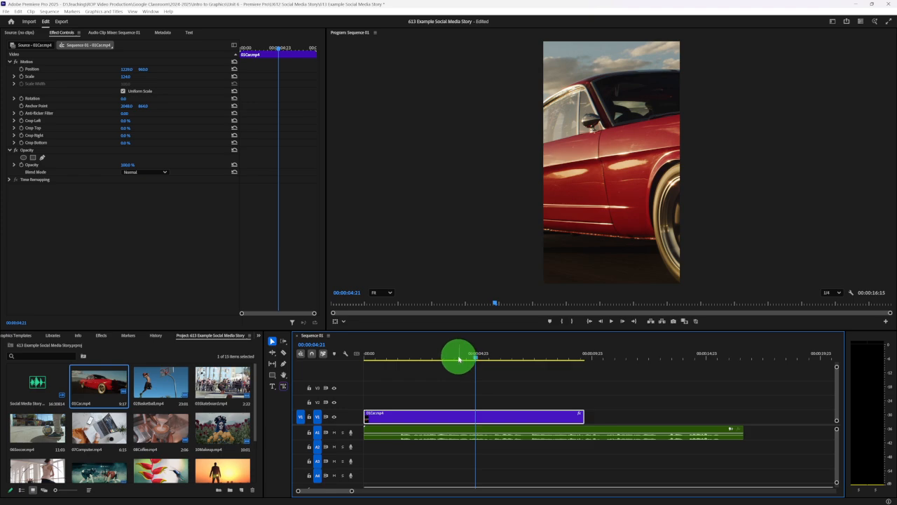
- Trim 01Car.mp4 at both ends to about 16 frames and move it to the start of V1
{"action": "left_click", "coordinate": [415, 359]}
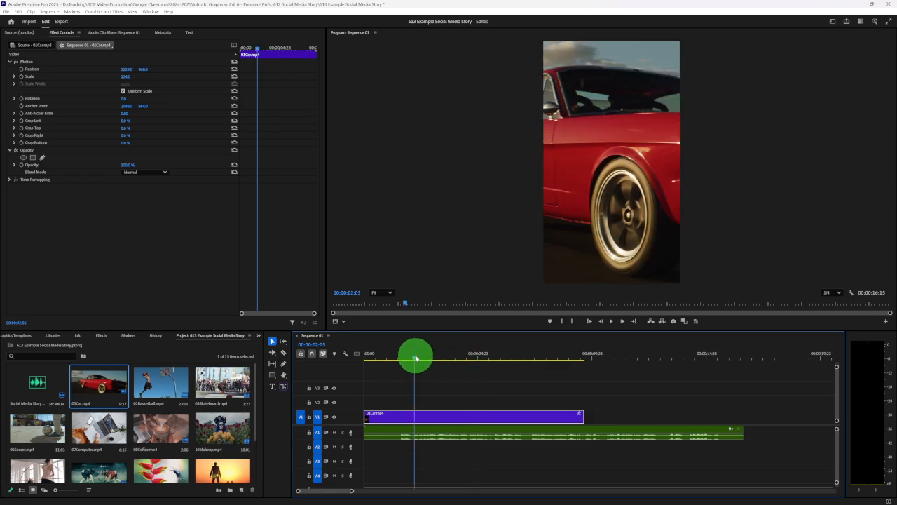
{"action": "key", "text": "space"}
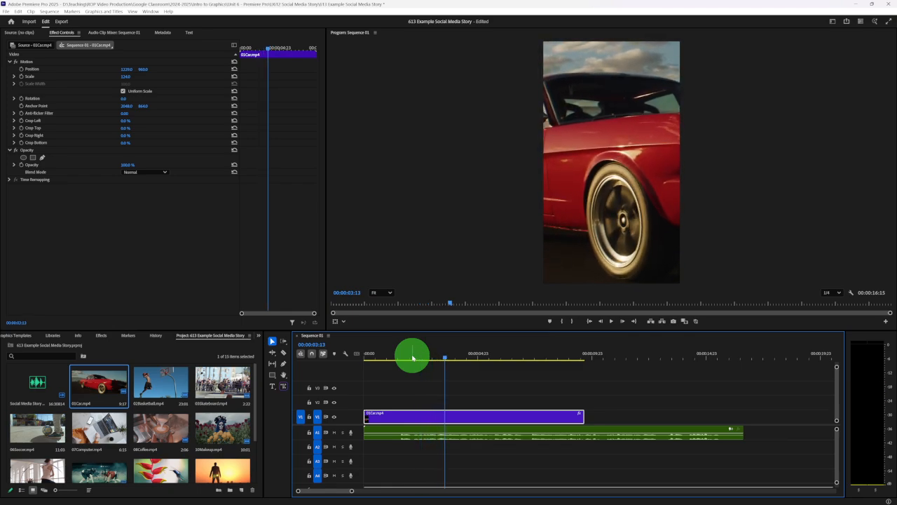
{"action": "left_click_drag", "start_coordinate": [366, 416], "coordinate": [433, 411]}
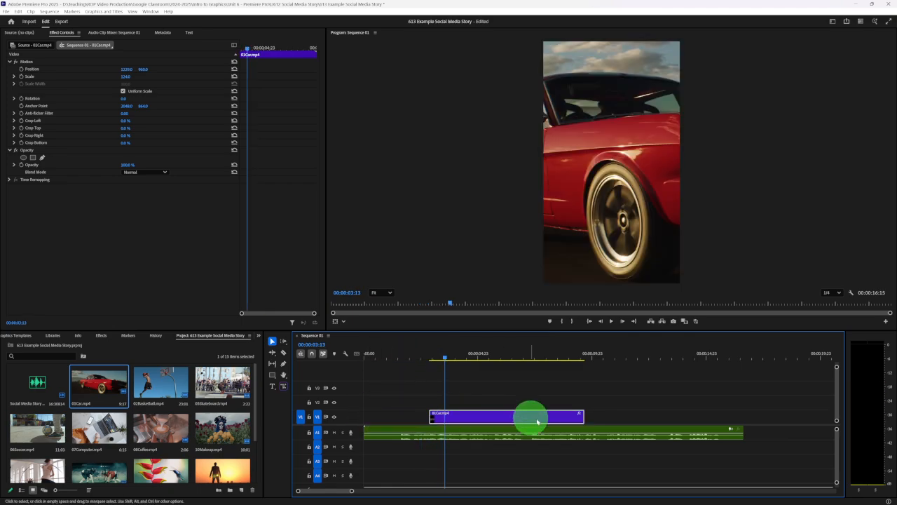
{"action": "left_click_drag", "start_coordinate": [583, 413], "coordinate": [369, 419]}
{"action": "left_click", "coordinate": [430, 355]}
{"action": "key", "text": "space"}
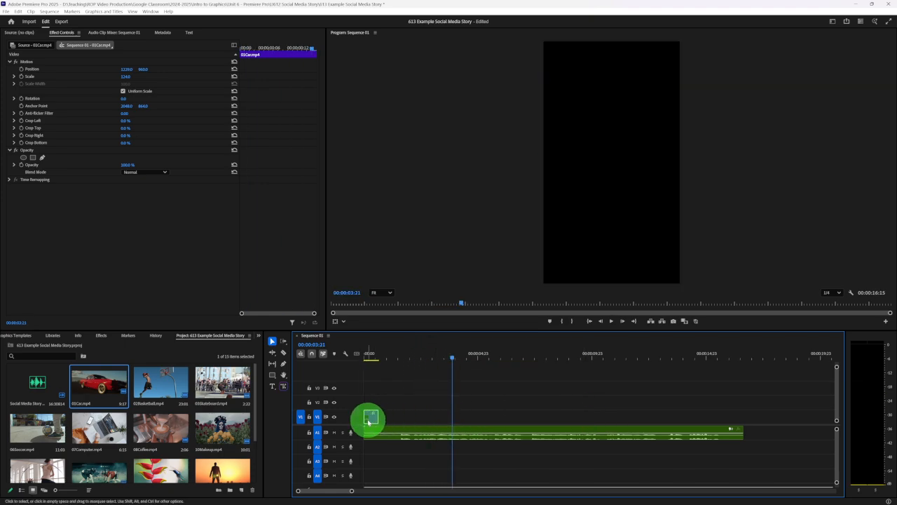
- Place 02Basketball.mp4 on V1 directly after the car clip and play part of it
{"action": "left_click", "coordinate": [390, 358]}
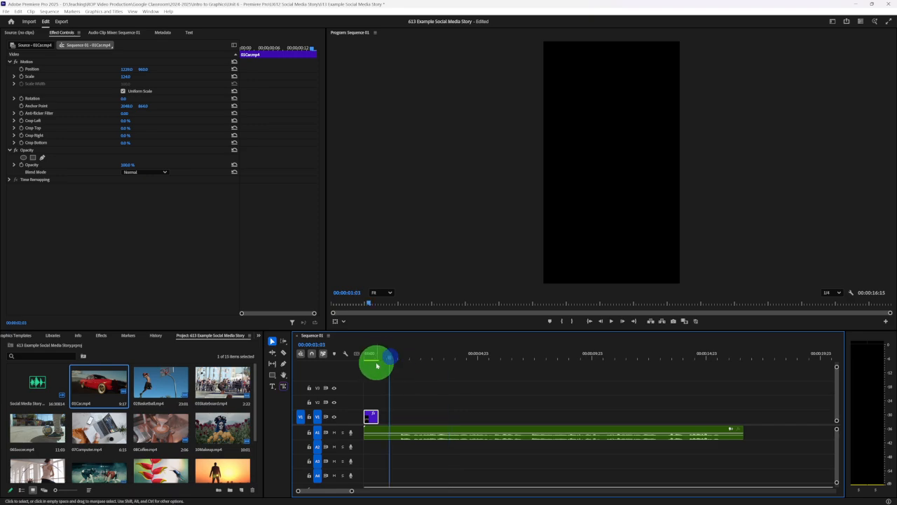
{"action": "left_click", "coordinate": [143, 388]}
{"action": "left_click_drag", "start_coordinate": [144, 388], "coordinate": [380, 412]}
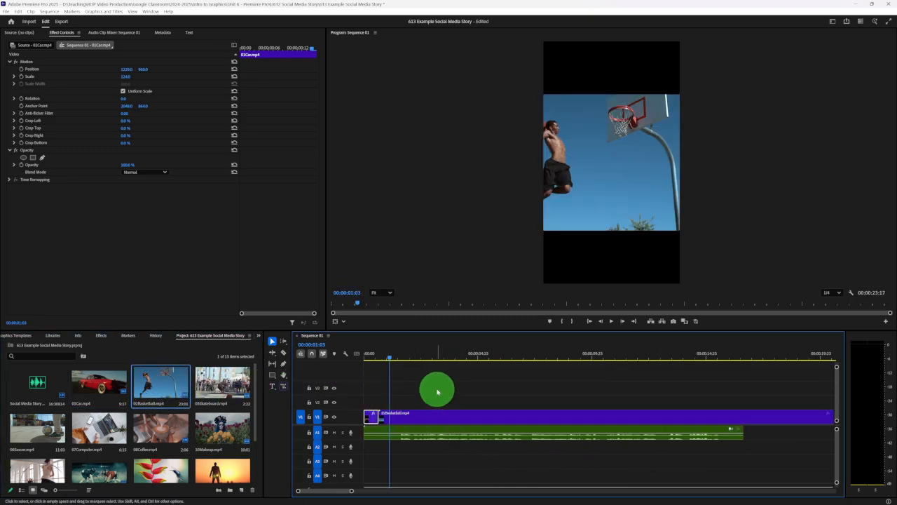
{"action": "key", "text": "space"}
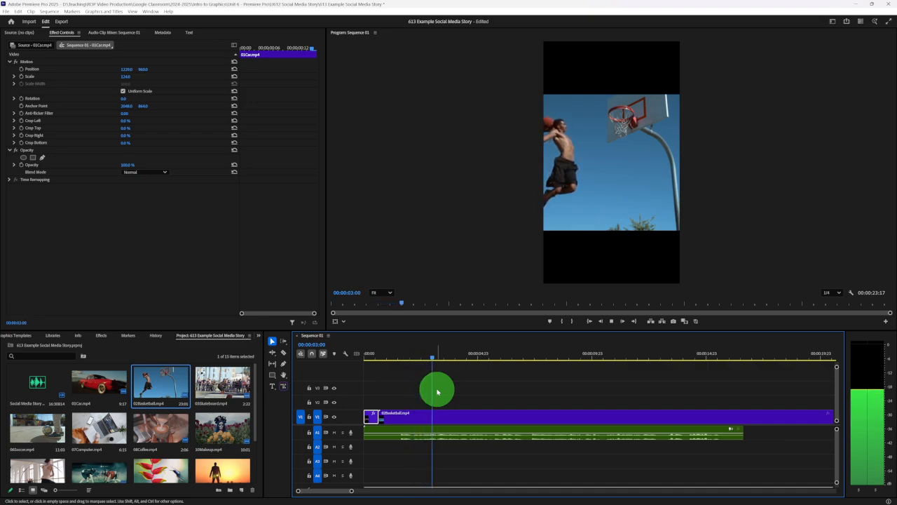
{"action": "key", "text": "space"}
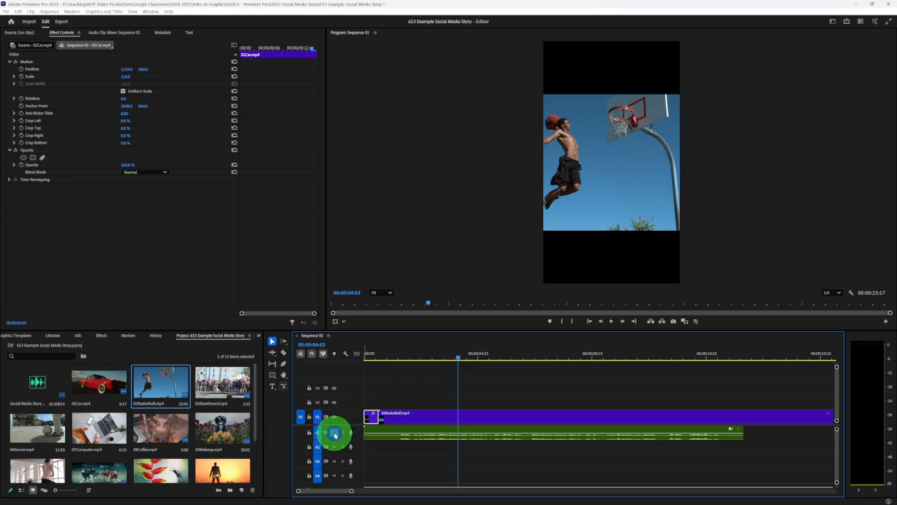
- Mute audio track A1 and play the basketball clip without the voice-over
{"action": "left_click", "coordinate": [334, 432]}
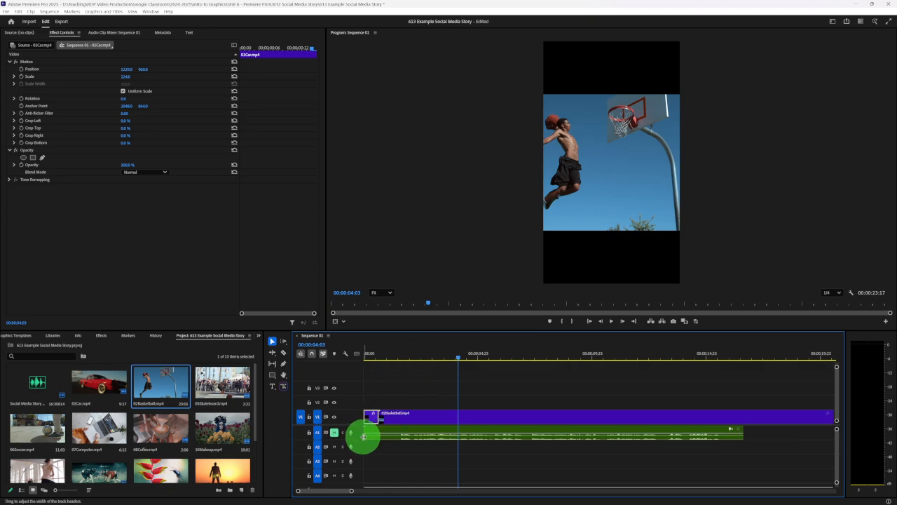
{"action": "left_click", "coordinate": [401, 356]}
{"action": "key", "text": "space"}
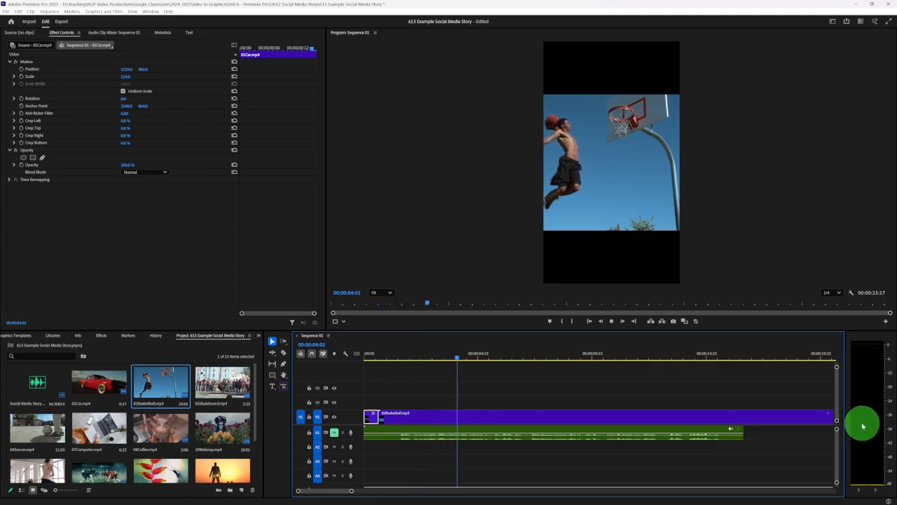
{"action": "key", "text": "space"}
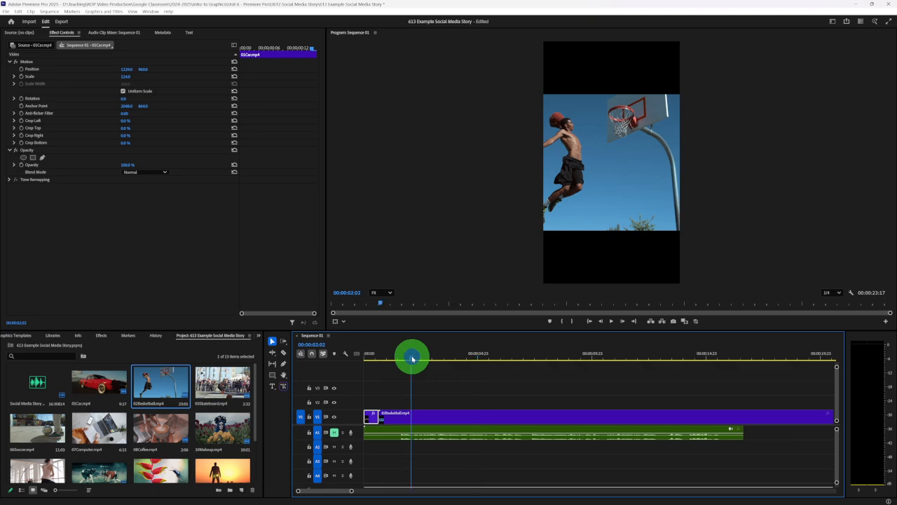
- Replay 02Basketball.mp4 from several points to examine how the player moves across the frame
{"action": "key", "text": "space"}
{"action": "key", "text": "space"}
{"action": "left_click", "coordinate": [410, 358]}
{"action": "key", "text": "space"}
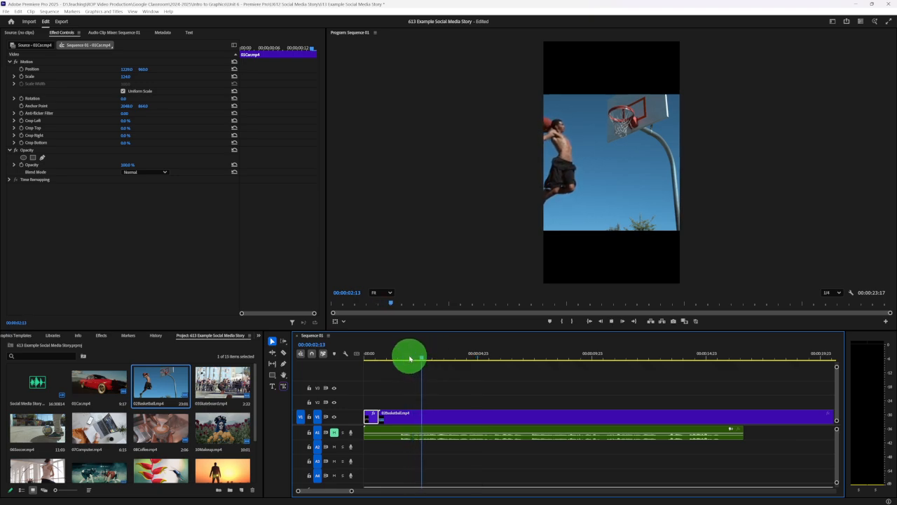
{"action": "left_click", "coordinate": [411, 359]}
{"action": "left_click", "coordinate": [433, 358]}
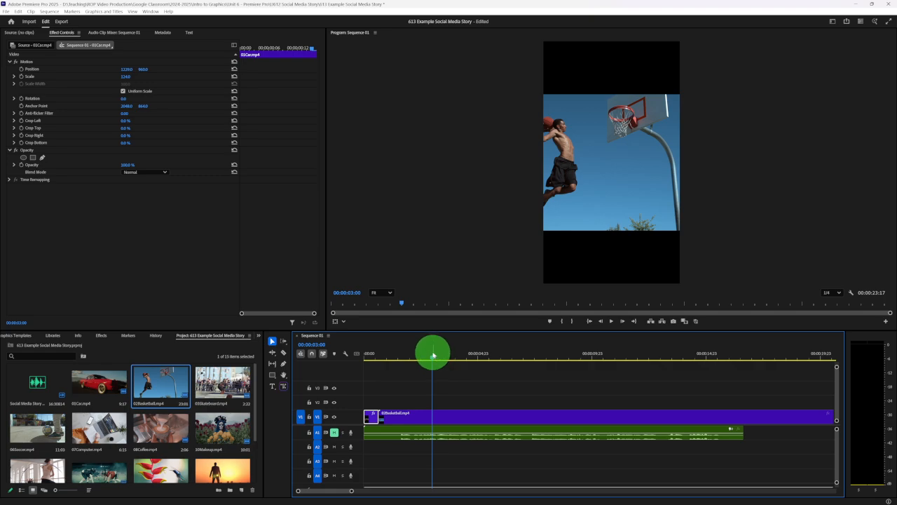
{"action": "key", "text": "space"}
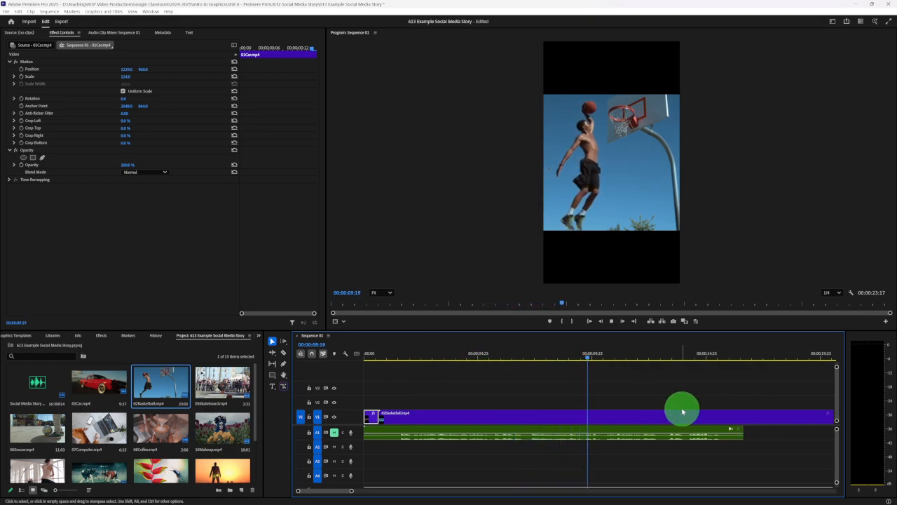
{"action": "key", "text": "space"}
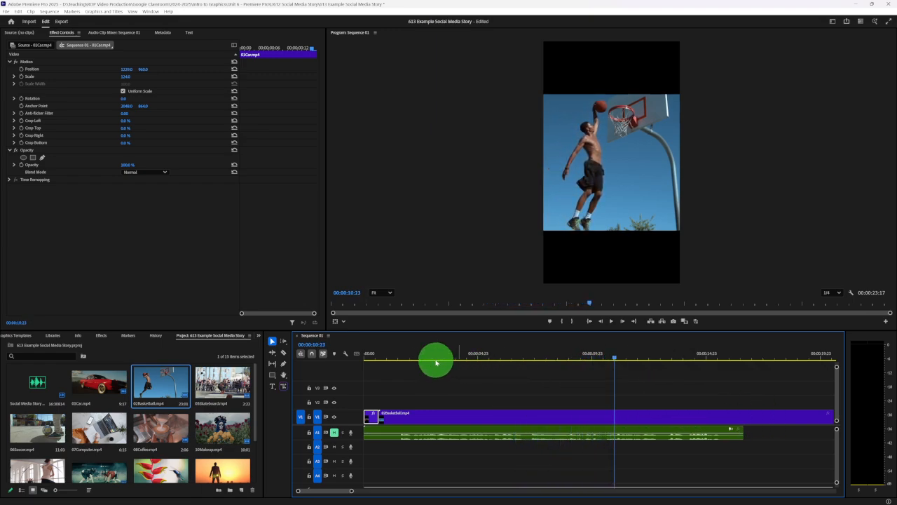
- Scale 02Basketball.mp4 to 188 and set its horizontal position to 1456 so the player fills the vertical frame at the clip's start
{"action": "left_click", "coordinate": [401, 356]}
{"action": "left_click", "coordinate": [414, 418]}
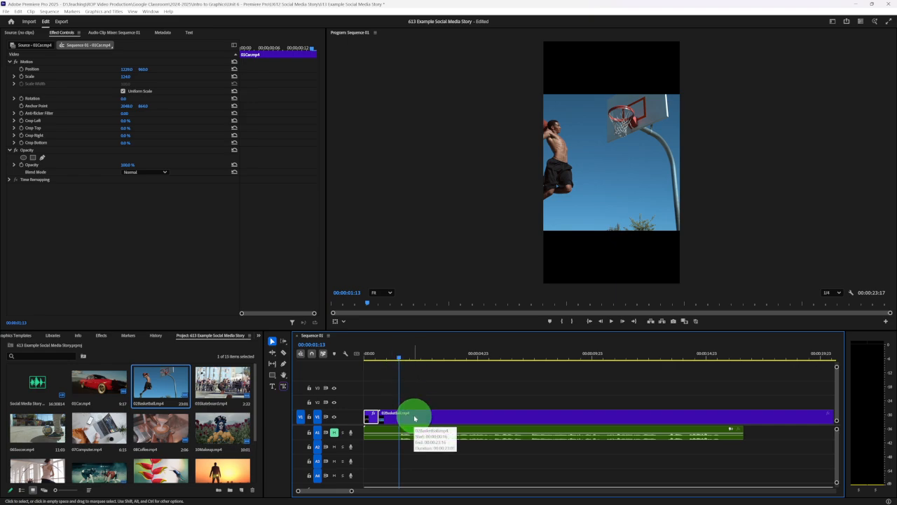
{"action": "left_click", "coordinate": [391, 357]}
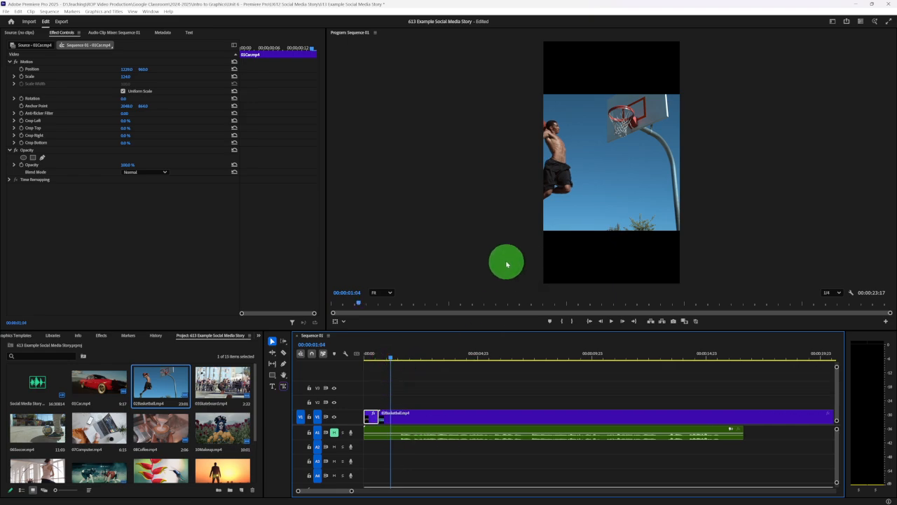
{"action": "left_click", "coordinate": [427, 415]}
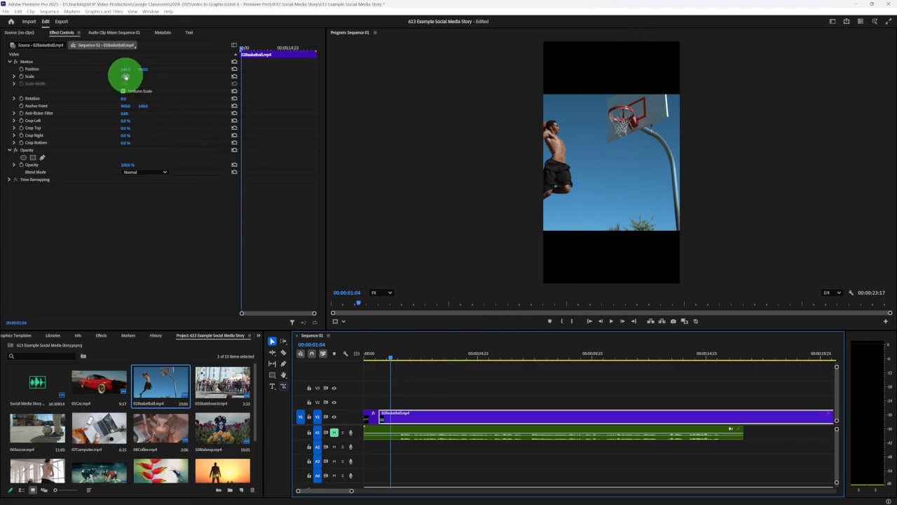
{"action": "left_click_drag", "start_coordinate": [124, 76], "coordinate": [153, 70]}
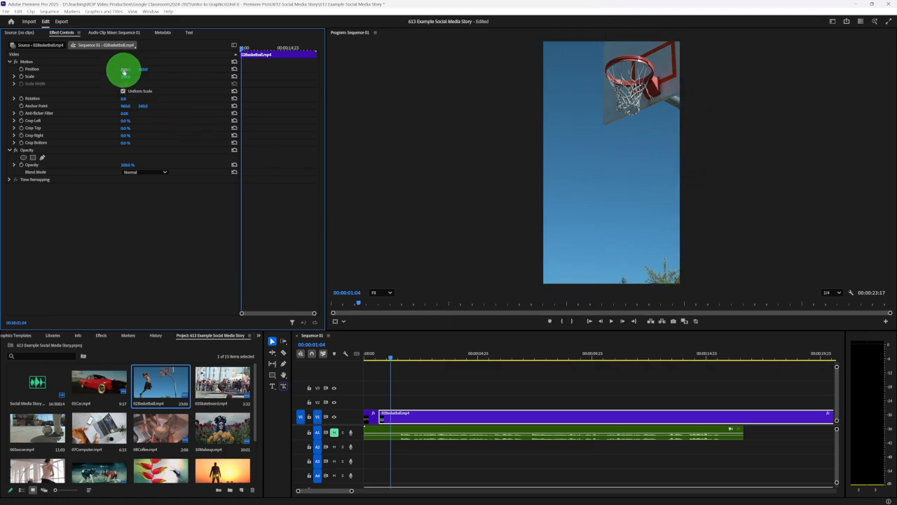
{"action": "left_click_drag", "start_coordinate": [123, 71], "coordinate": [448, 74]}
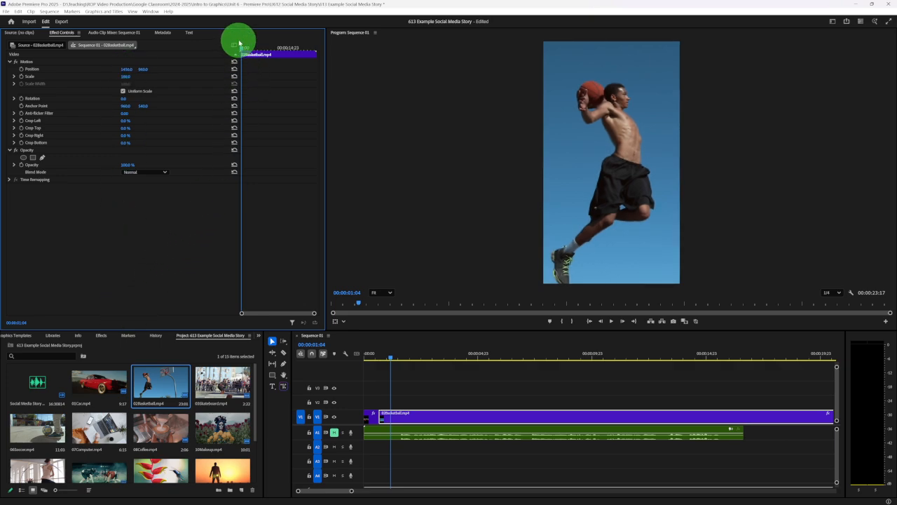
- Play the reframed basketball clip to check whether the player stays within the vertical frame
{"action": "left_click_drag", "start_coordinate": [241, 47], "coordinate": [244, 48]}
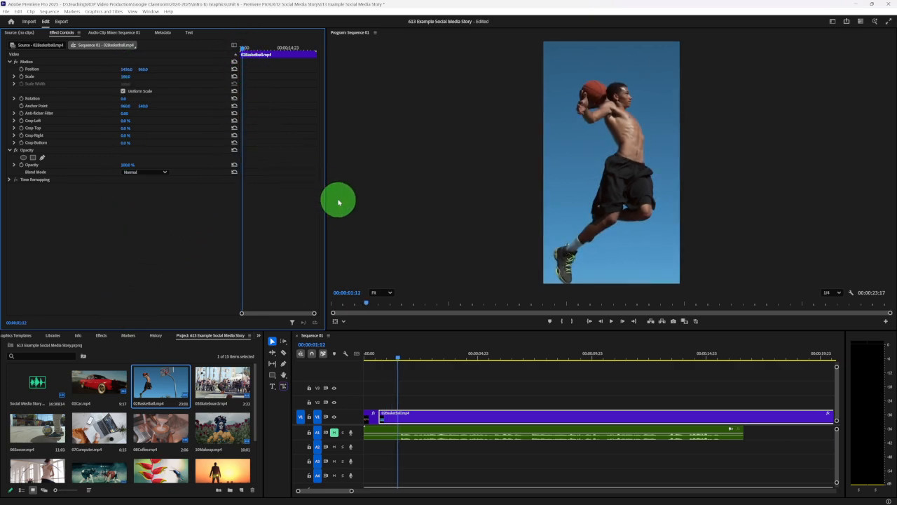
{"action": "key", "text": "space"}
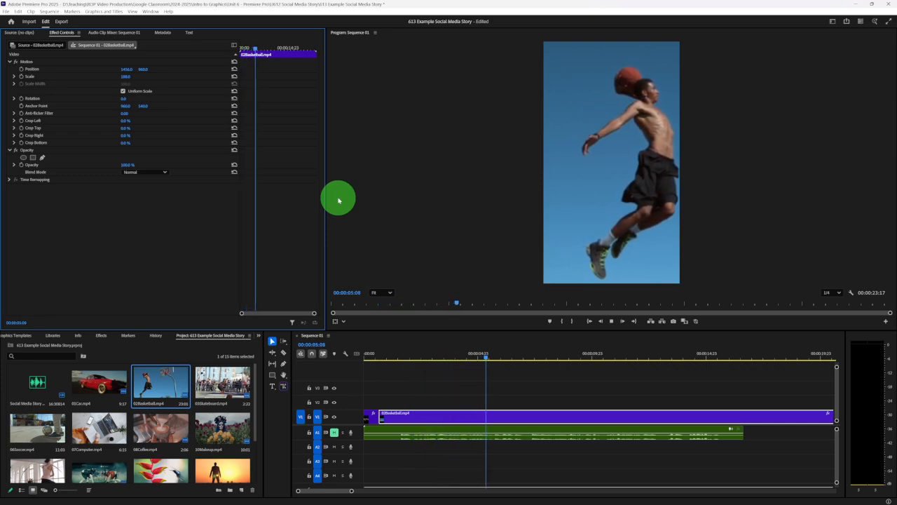
{"action": "key", "text": "space"}
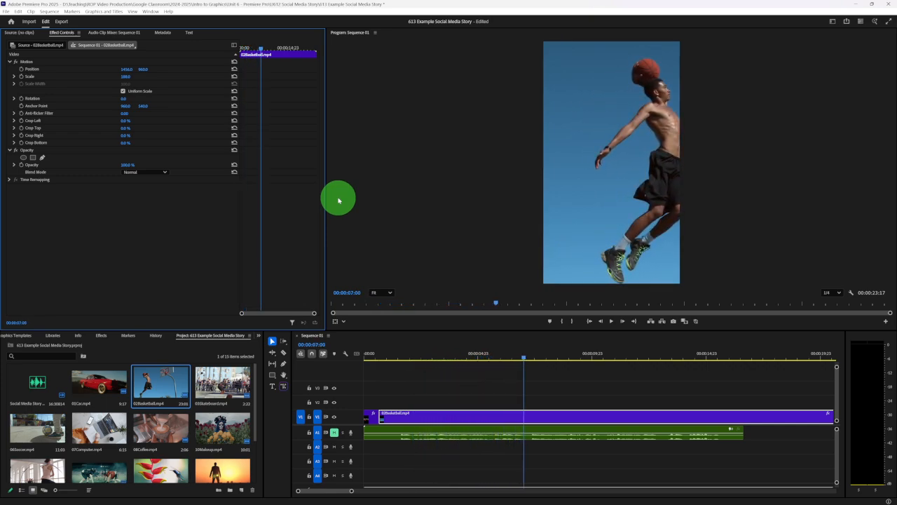
{"action": "left_click", "coordinate": [377, 361]}
{"action": "key", "text": "space"}
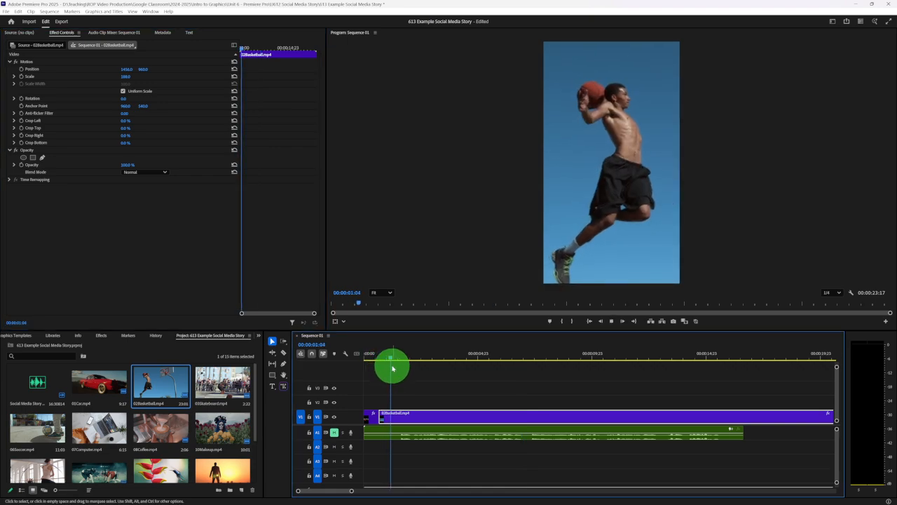
- Keyframe the basketball clip's Position at 00:00:01:02 and 00:00:20:10, shifting it horizontally to follow the player to the hoop, and preview the motion
{"action": "mouse_move", "coordinate": [390, 366]}
{"action": "left_mouse_down"}
{"action": "mouse_move", "coordinate": [418, 361]}
{"action": "mouse_move", "coordinate": [386, 358]}
{"action": "left_mouse_up"}
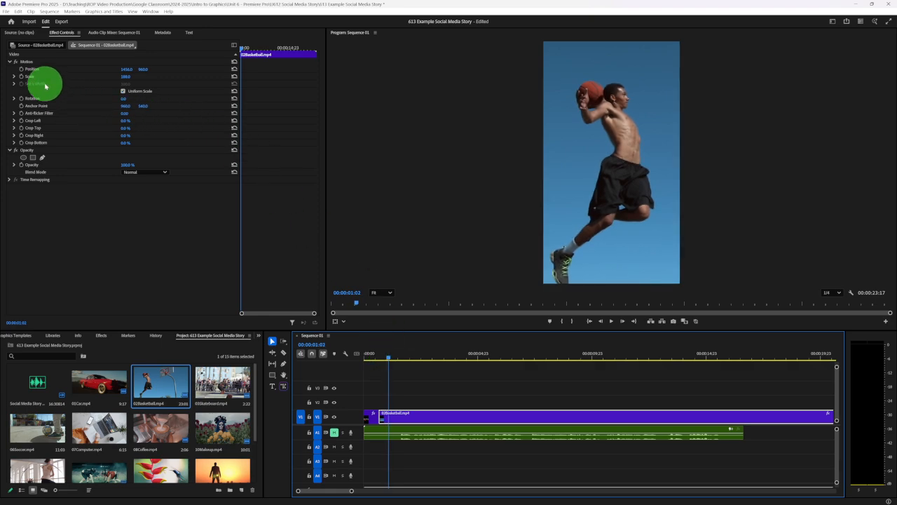
{"action": "left_click", "coordinate": [21, 69]}
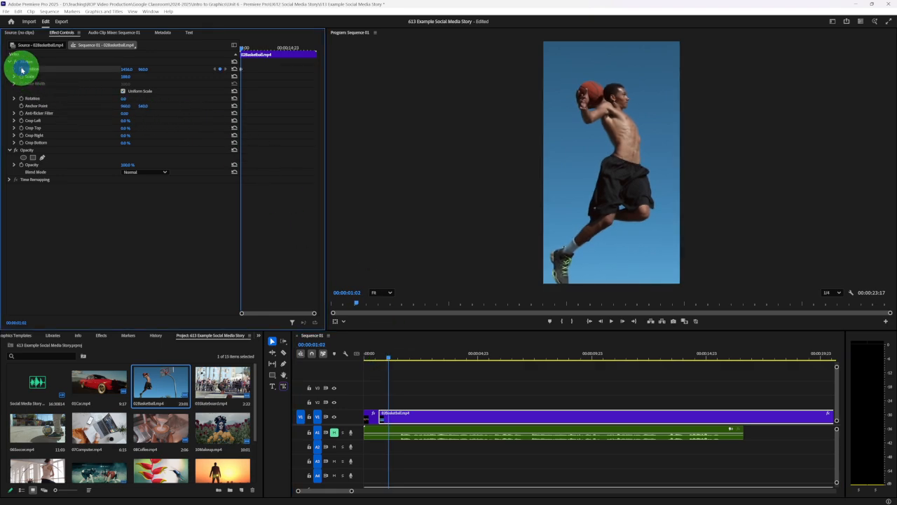
{"action": "left_click_drag", "start_coordinate": [242, 50], "coordinate": [308, 53]}
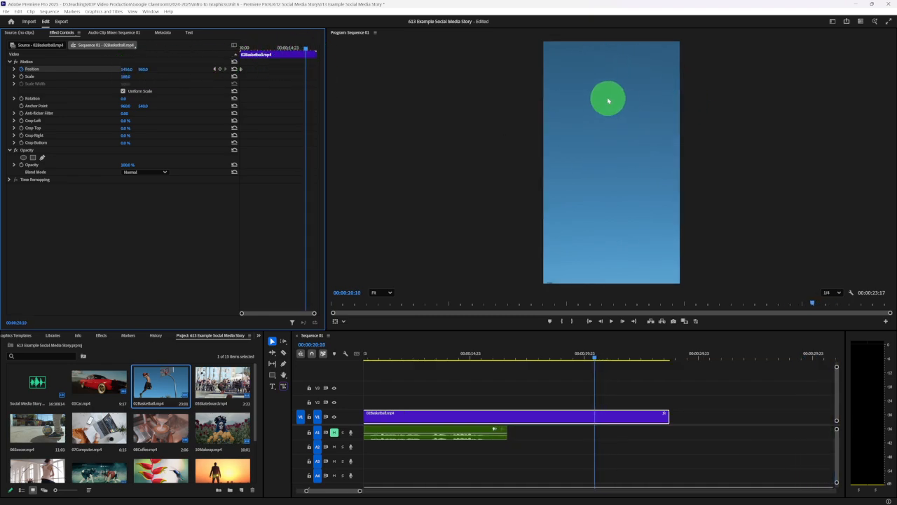
{"action": "left_click_drag", "start_coordinate": [125, 75], "coordinate": [61, 85]}
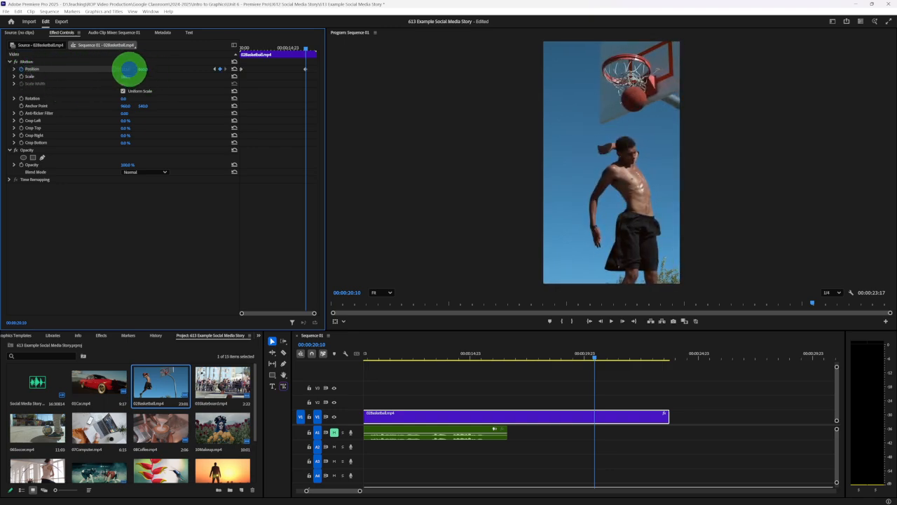
{"action": "mouse_move", "coordinate": [129, 69]}
{"action": "left_mouse_down"}
{"action": "mouse_move", "coordinate": [110, 70]}
{"action": "mouse_move", "coordinate": [128, 70]}
{"action": "left_mouse_up"}
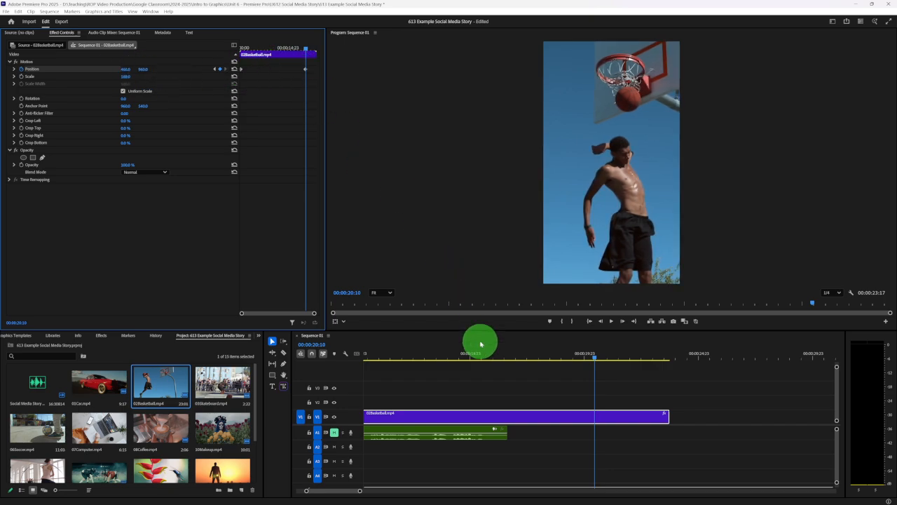
{"action": "mouse_move", "coordinate": [481, 353]}
{"action": "left_mouse_down"}
{"action": "mouse_move", "coordinate": [351, 352]}
{"action": "mouse_move", "coordinate": [705, 353]}
{"action": "mouse_move", "coordinate": [451, 344]}
{"action": "mouse_move", "coordinate": [558, 340]}
{"action": "mouse_move", "coordinate": [743, 350]}
{"action": "mouse_move", "coordinate": [495, 360]}
{"action": "left_mouse_up"}
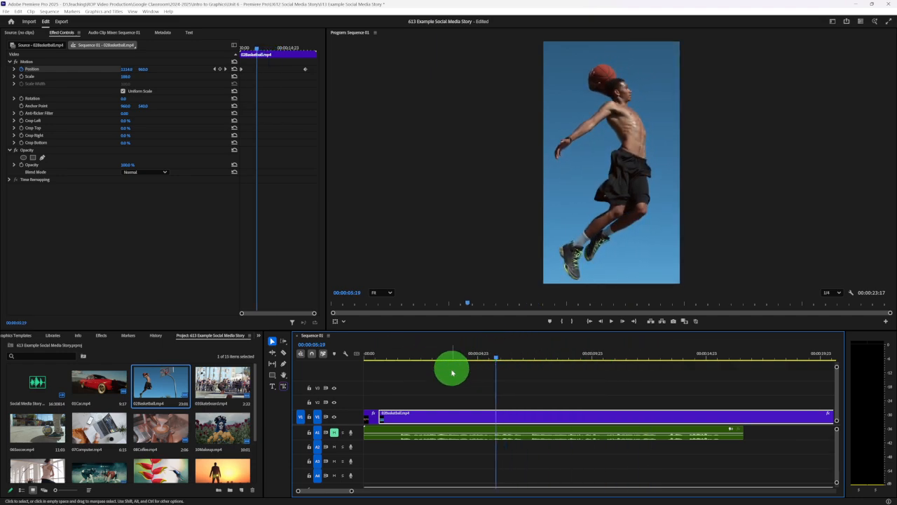
- Trim the end of 02Basketball.mp4 to about the one-second mark and play the cut from the car clip
{"action": "left_click_drag", "start_coordinate": [354, 491], "coordinate": [362, 490]}
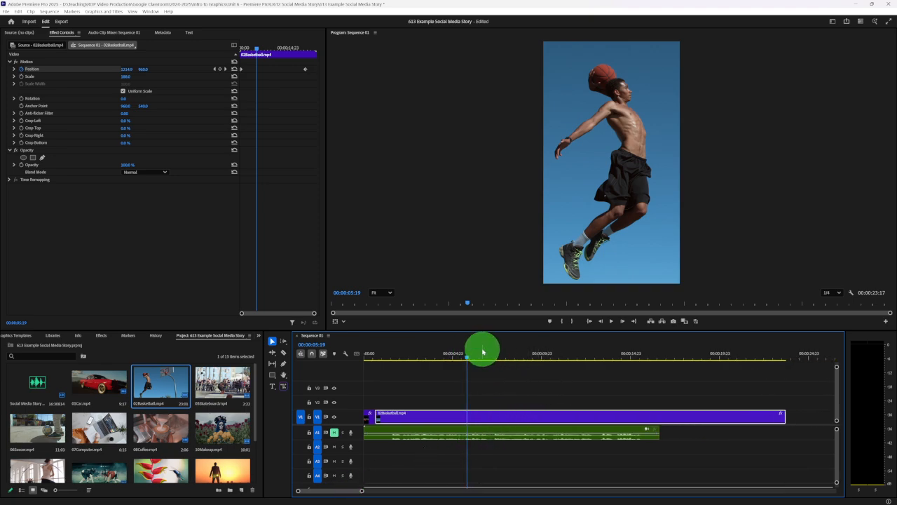
{"action": "left_click", "coordinate": [381, 358]}
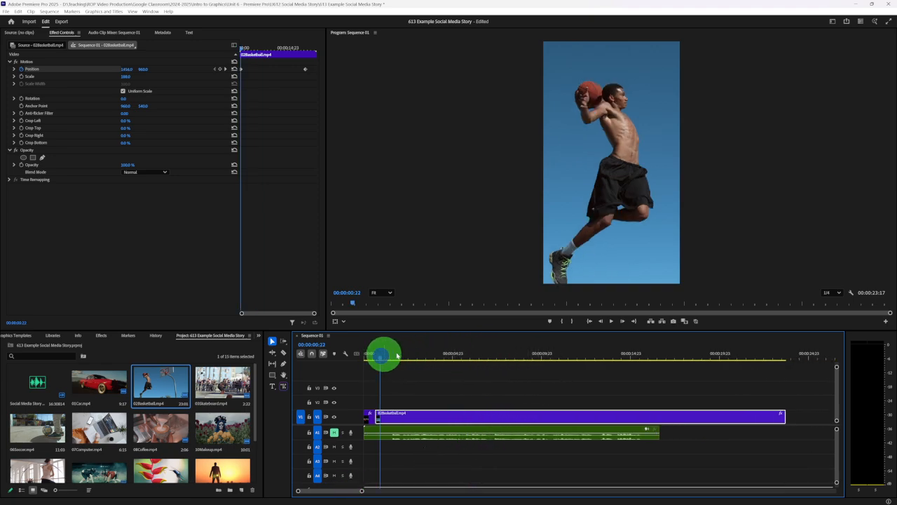
{"action": "left_click_drag", "start_coordinate": [783, 416], "coordinate": [376, 414]}
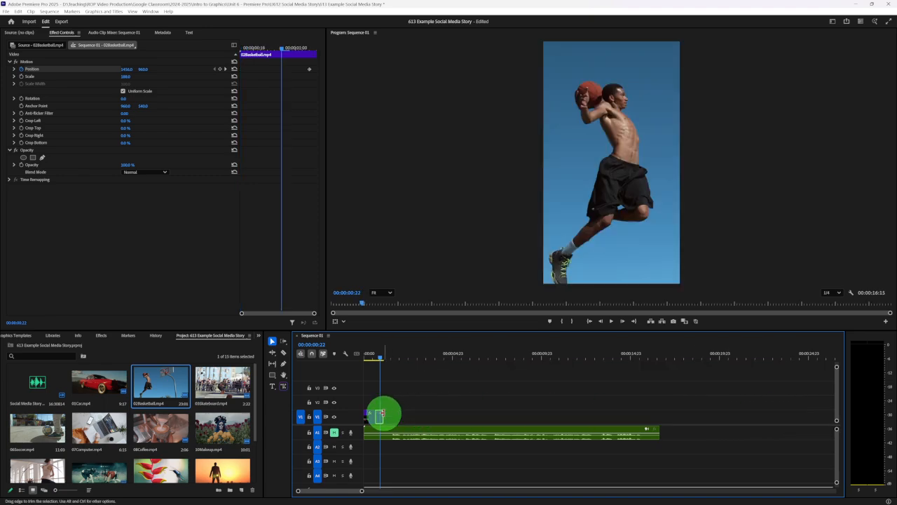
{"action": "left_click", "coordinate": [372, 357]}
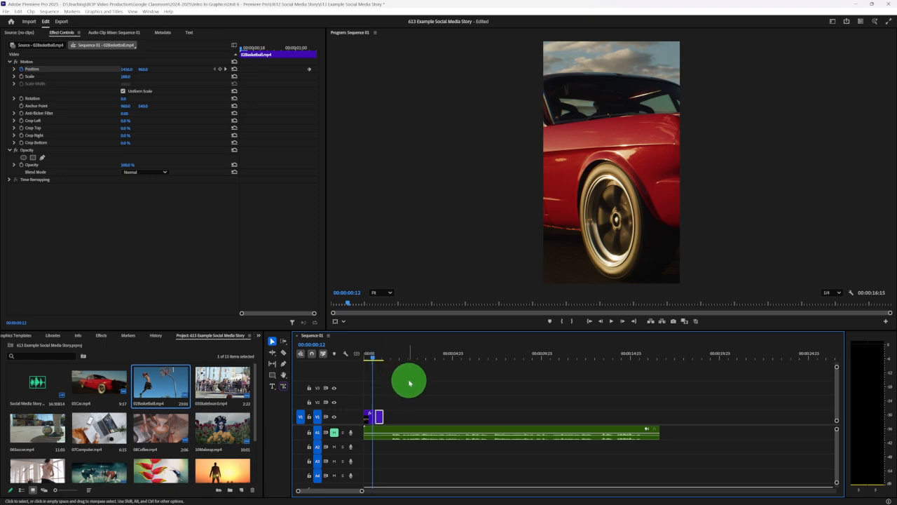
{"action": "key", "text": "space"}
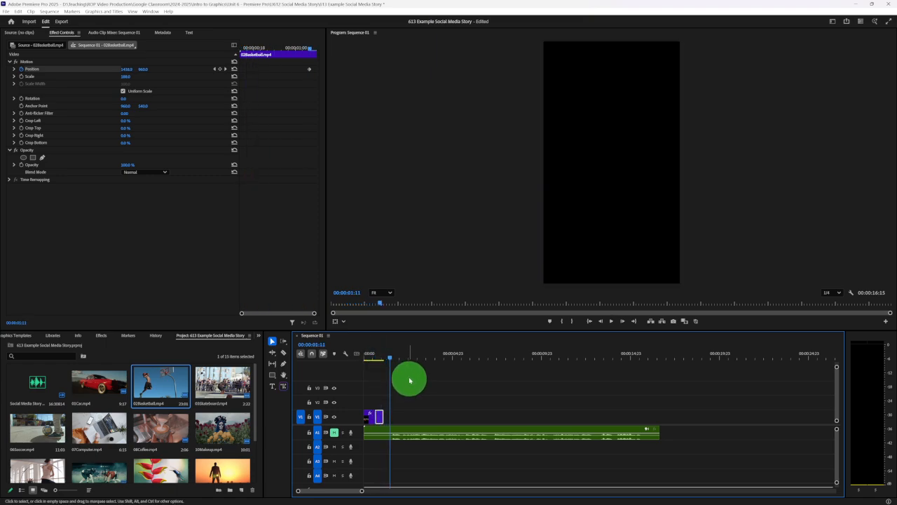
- Play the cut into the trimmed basketball clip and undo the trim of its end
{"action": "left_click", "coordinate": [373, 357]}
{"action": "key", "text": "space"}
{"action": "key", "text": "space"}
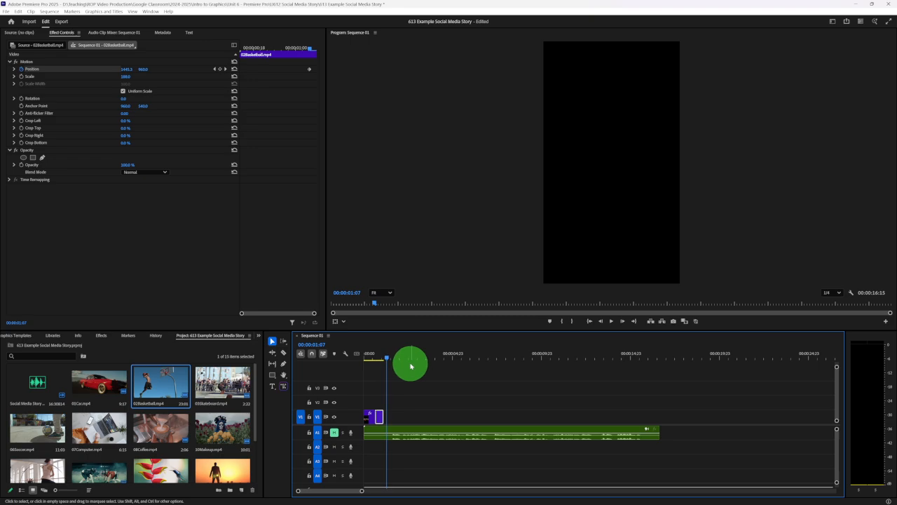
{"action": "key", "text": "ctrl+z"}
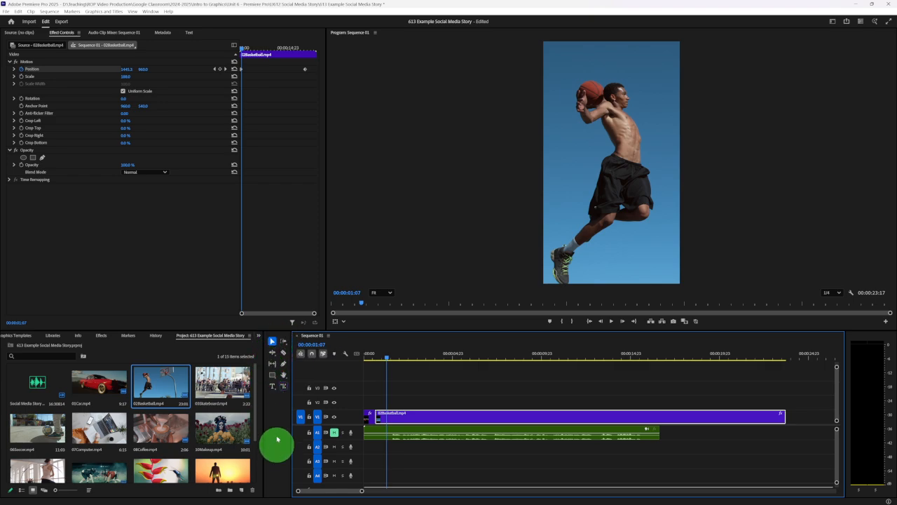
- Use the Rate Stretch Tool to compress 02Basketball.mp4 so it ends at about 00:00:01:18
{"action": "left_click", "coordinate": [274, 353]}
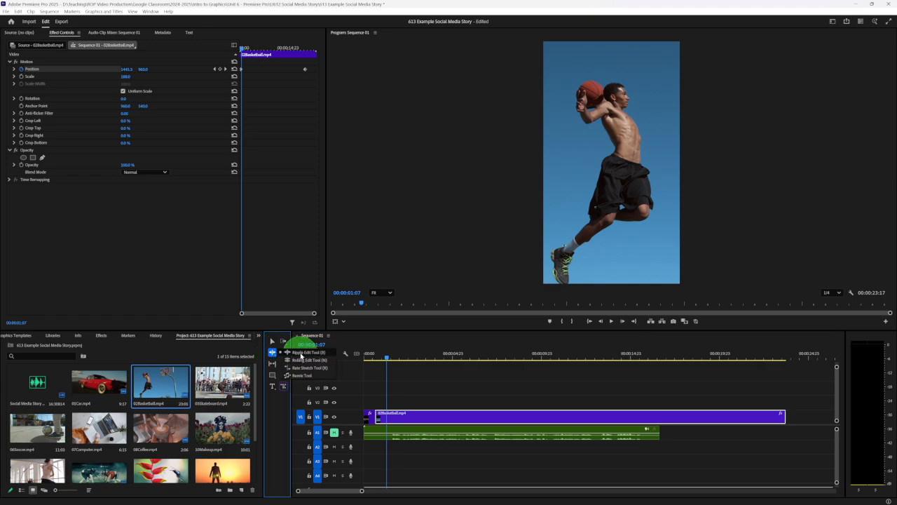
{"action": "left_click", "coordinate": [303, 368]}
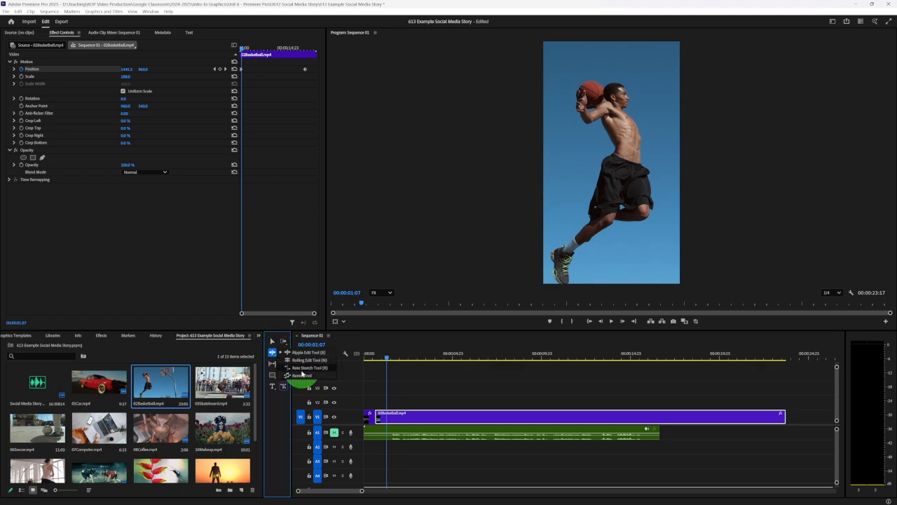
{"action": "left_click", "coordinate": [304, 374]}
{"action": "left_click", "coordinate": [322, 368]}
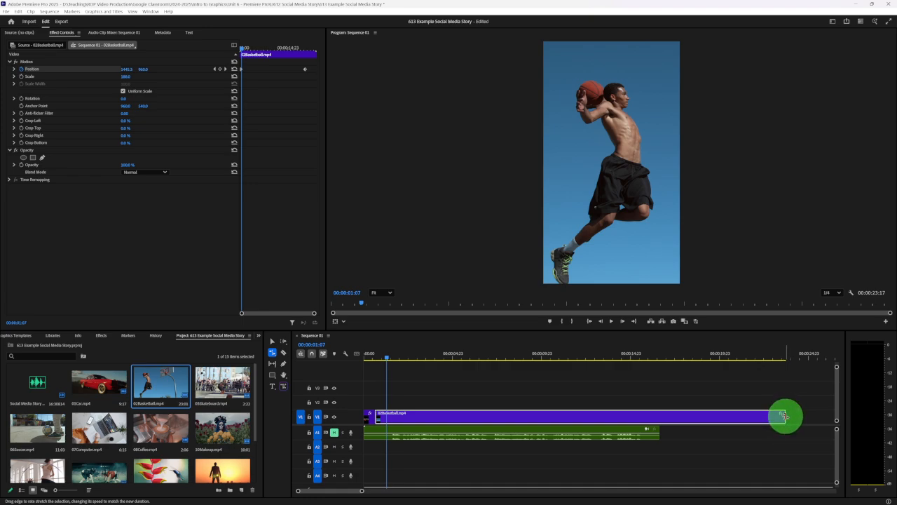
{"action": "left_click_drag", "start_coordinate": [784, 417], "coordinate": [394, 417]}
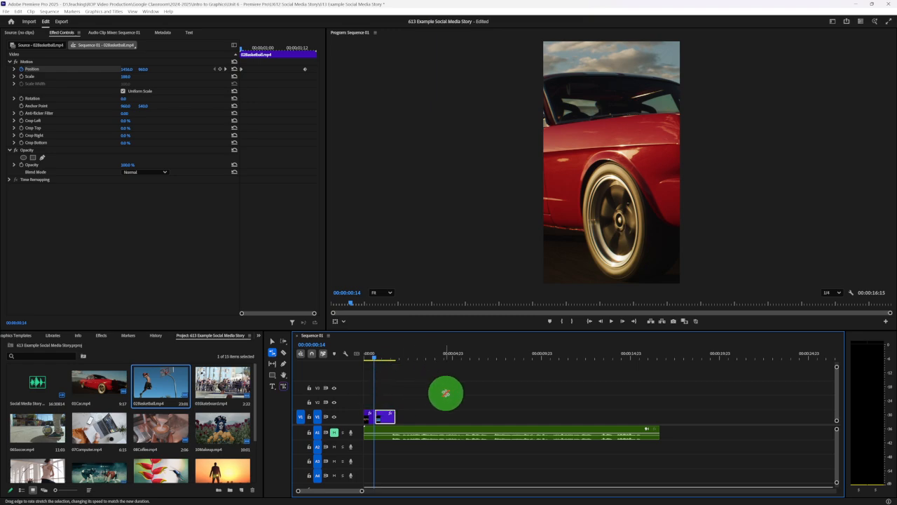
- Play the sped-up basketball clip several times to check the pace of the dunk
{"action": "key", "text": "space"}
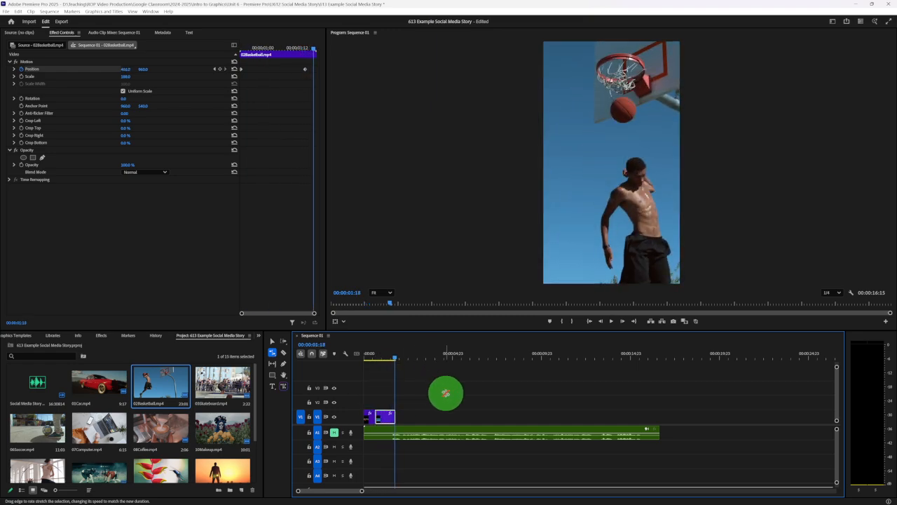
{"action": "left_click", "coordinate": [382, 362]}
{"action": "key", "text": "space"}
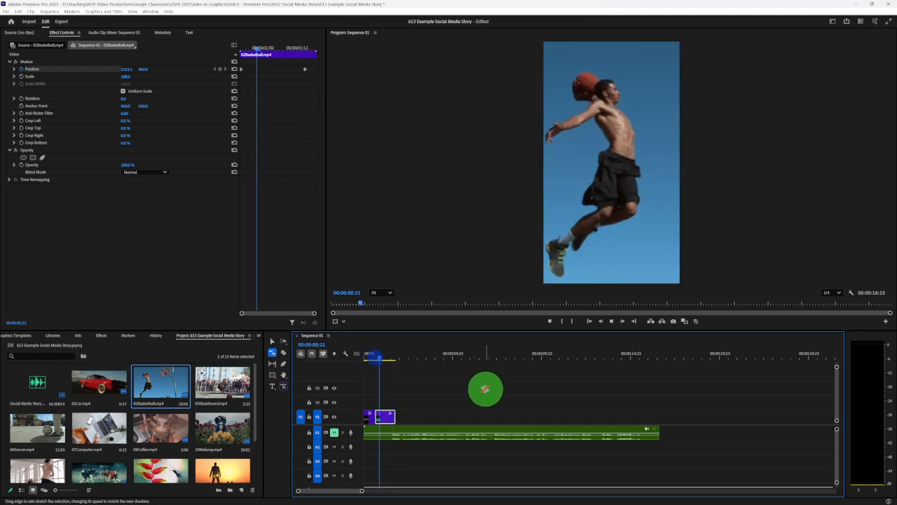
{"action": "key", "text": "space"}
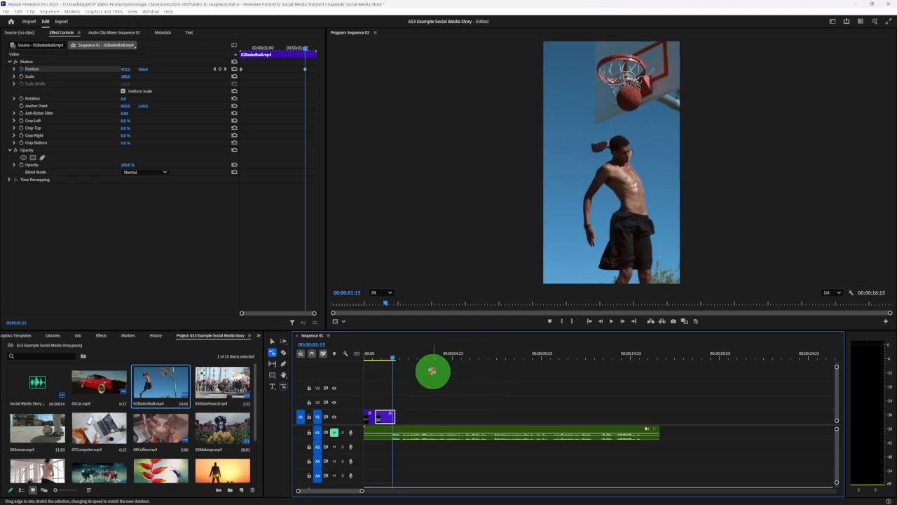
{"action": "left_click", "coordinate": [379, 358]}
{"action": "key", "text": "space"}
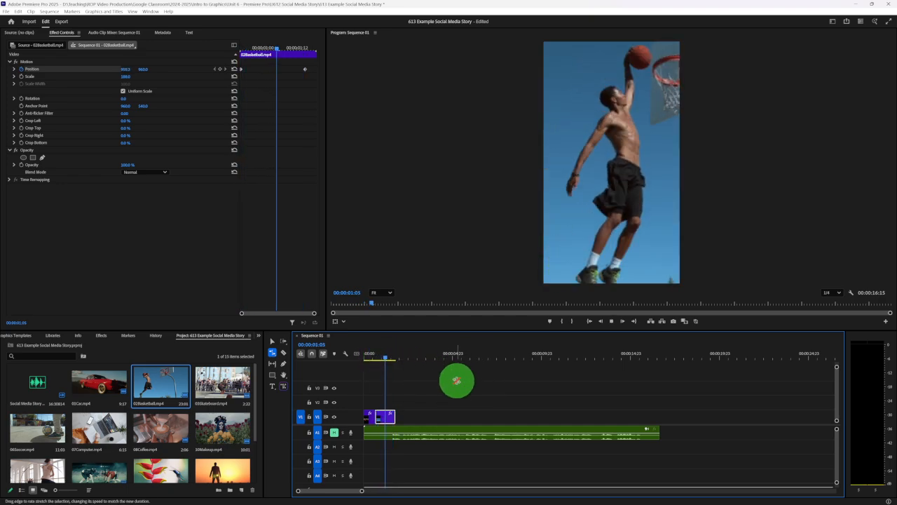
{"action": "key", "text": "space"}
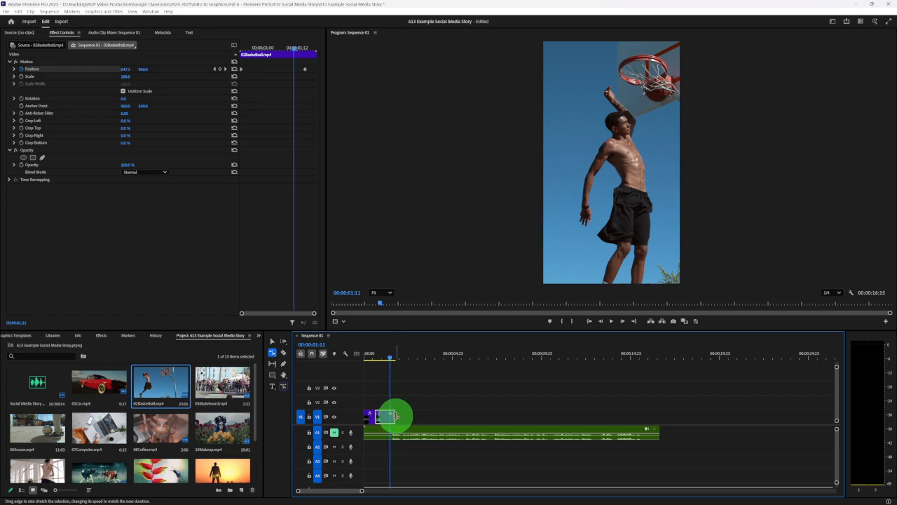
- Try slowing the basketball clip by rate-stretching its end out to about 14 seconds, and play it
{"action": "left_click_drag", "start_coordinate": [396, 416], "coordinate": [618, 416]}
{"action": "left_click", "coordinate": [381, 355]}
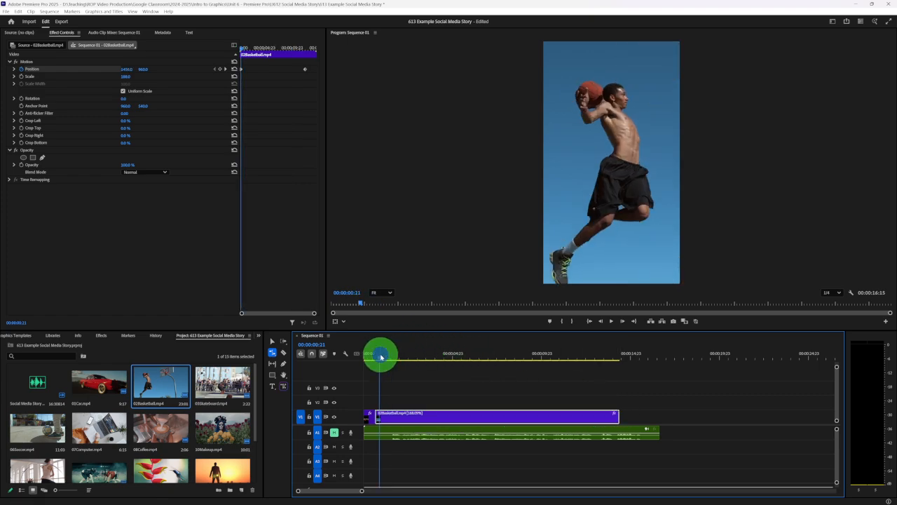
{"action": "key", "text": "space"}
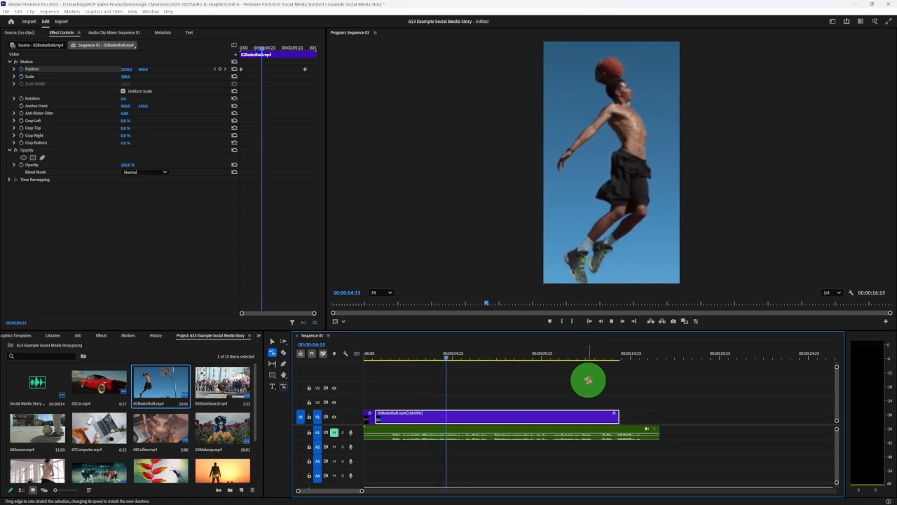
- Rate-stretch the basketball clip back down to a duration of 19 frames and preview the faster motion
{"action": "left_click_drag", "start_coordinate": [618, 416], "coordinate": [389, 417]}
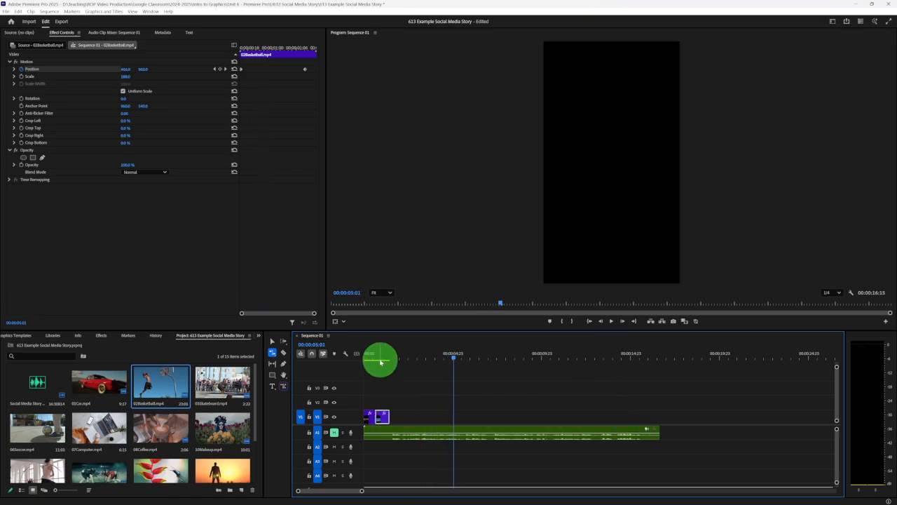
{"action": "left_click", "coordinate": [379, 356]}
{"action": "key", "text": "space"}
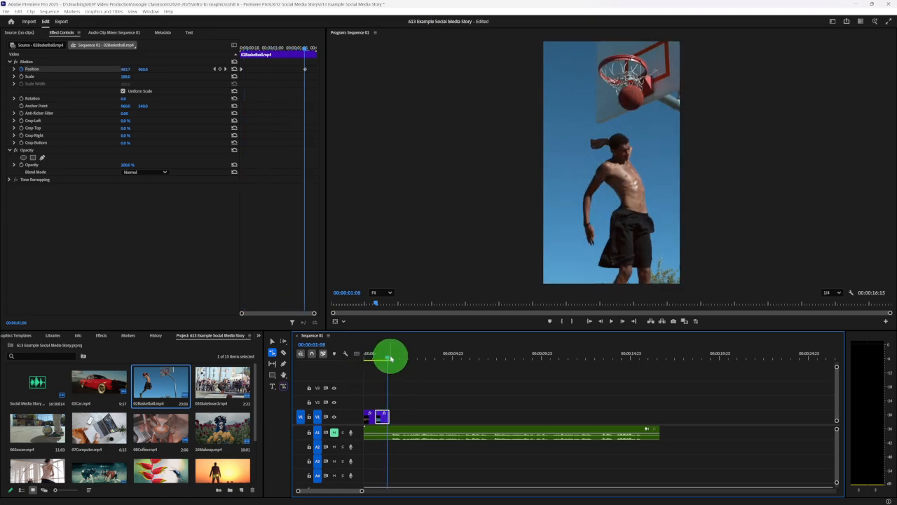
{"action": "left_click_drag", "start_coordinate": [391, 358], "coordinate": [384, 356]}
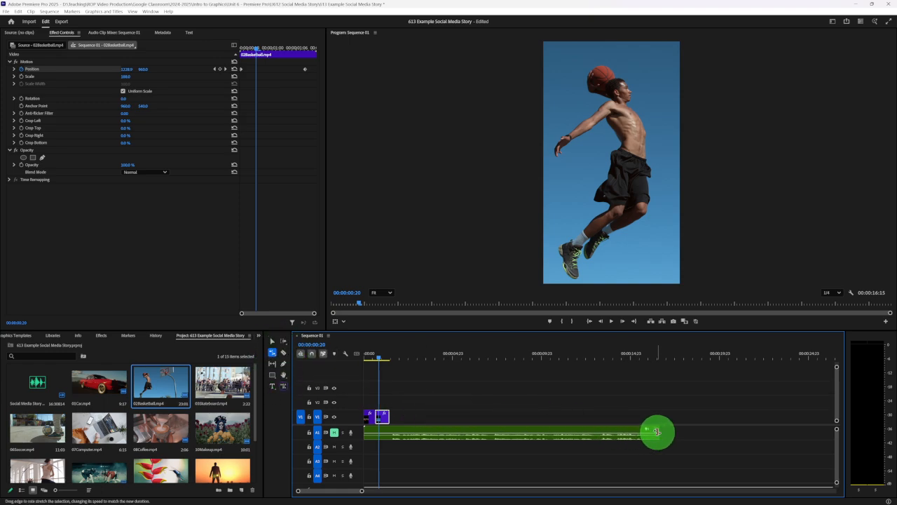
- Try rate-stretching the voice-over audio clip to about three seconds and undo the change
{"action": "left_click_drag", "start_coordinate": [658, 431], "coordinate": [419, 432]}
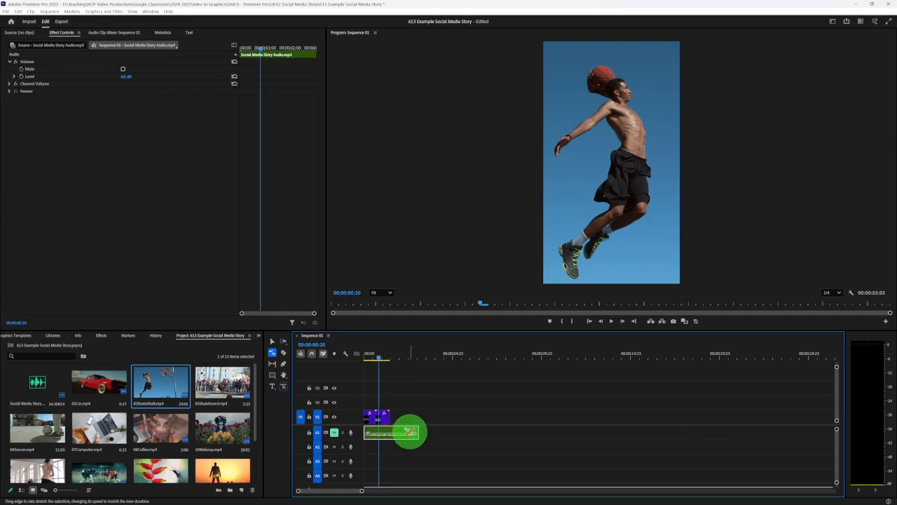
{"action": "key", "text": "ctrl+z"}
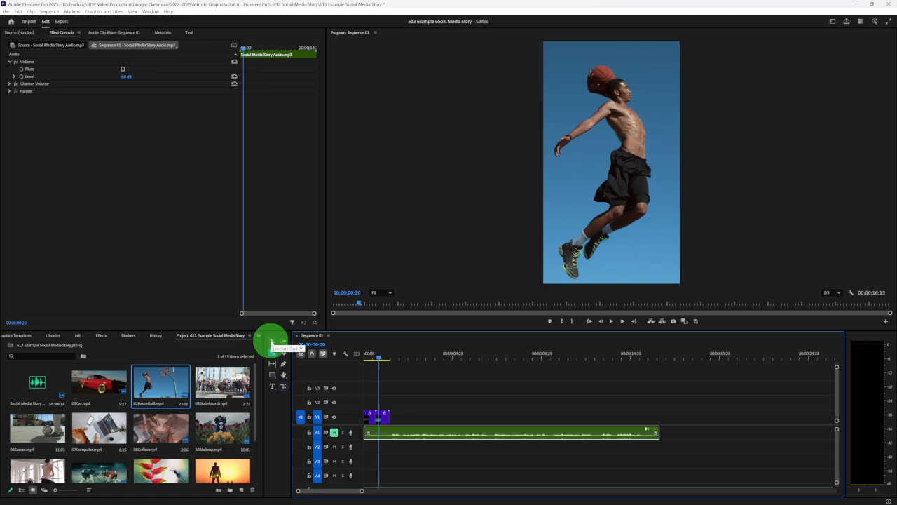
- Duplicate the sped-up basketball clip with the Selection tool and place the copy directly after the original on V1
{"action": "left_click", "coordinate": [271, 342]}
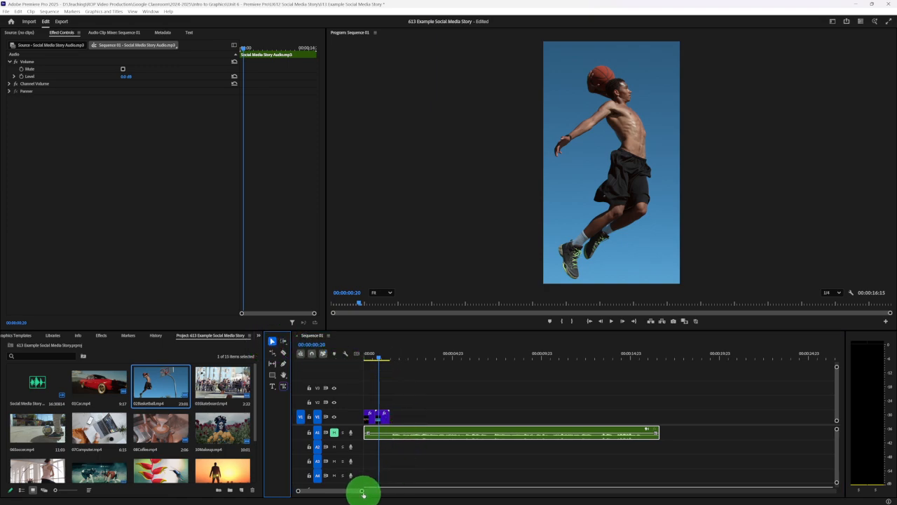
{"action": "left_click_drag", "start_coordinate": [362, 494], "coordinate": [324, 490]}
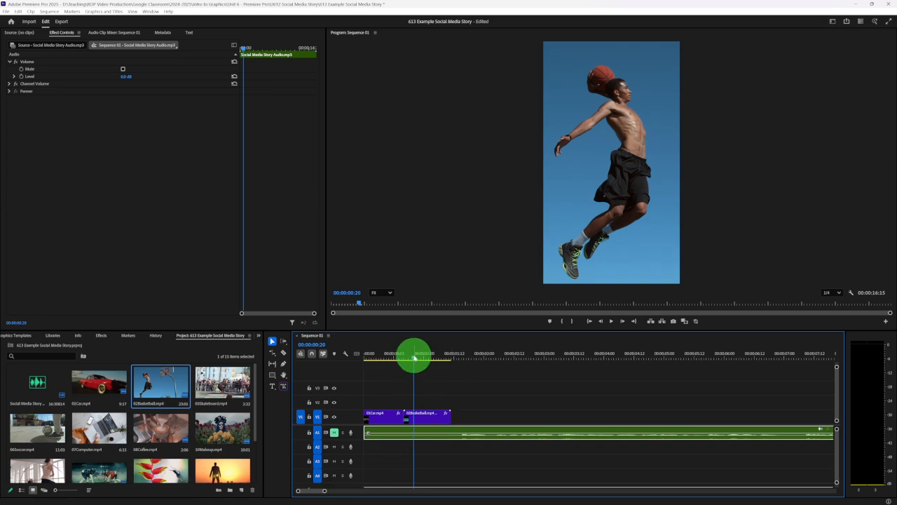
{"action": "mouse_move", "coordinate": [416, 359]}
{"action": "left_mouse_down"}
{"action": "mouse_move", "coordinate": [434, 357]}
{"action": "mouse_move", "coordinate": [412, 358]}
{"action": "left_mouse_up"}
{"action": "left_click", "coordinate": [416, 419]}
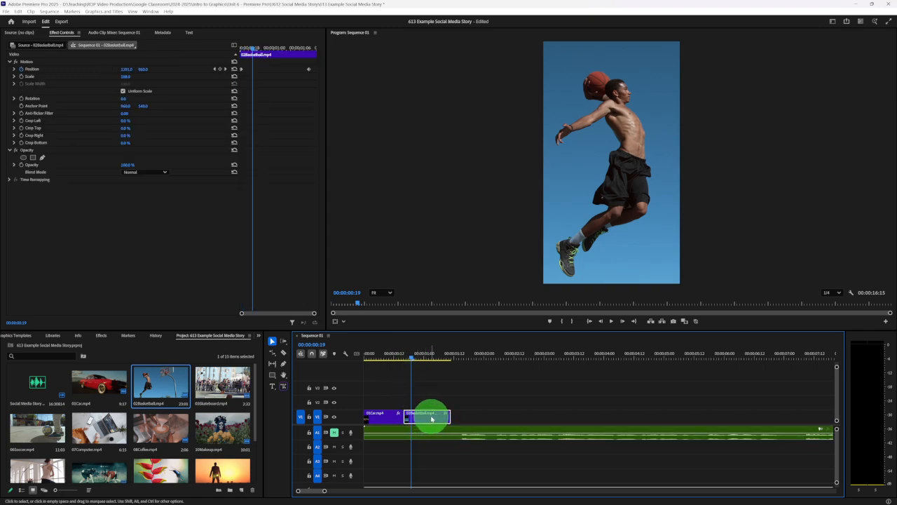
{"action": "mouse_move", "coordinate": [421, 418]}
{"action": "left_mouse_down"}
{"action": "mouse_move", "coordinate": [470, 414]}
{"action": "mouse_move", "coordinate": [429, 414]}
{"action": "left_mouse_up"}
{"action": "left_click", "coordinate": [430, 406]}
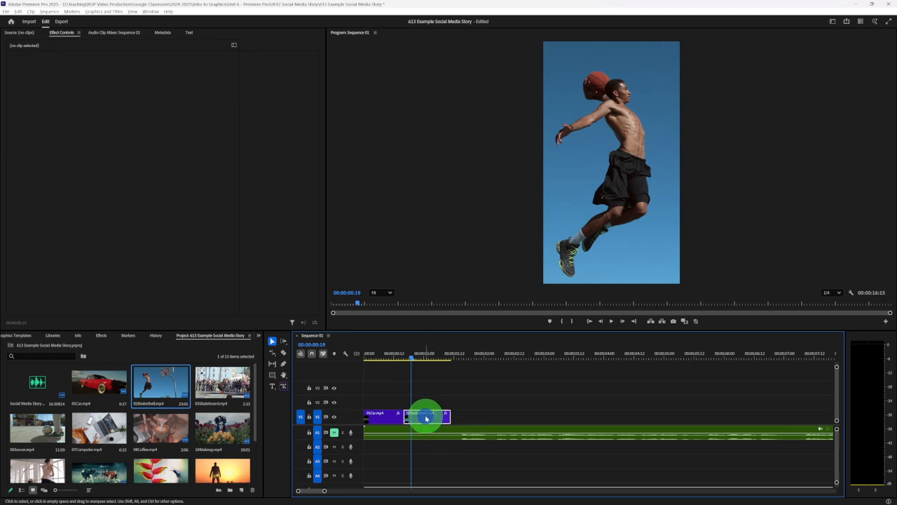
{"action": "left_click_drag", "start_coordinate": [426, 419], "coordinate": [502, 420]}
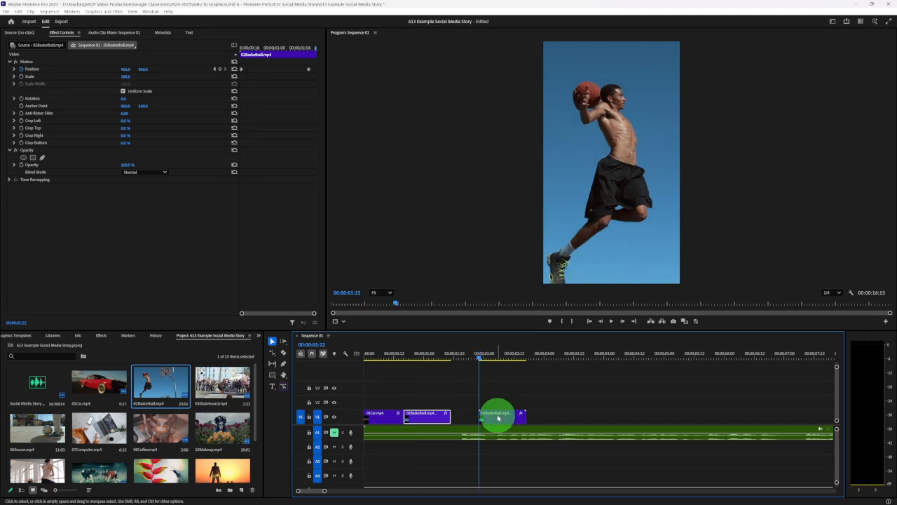
{"action": "left_click_drag", "start_coordinate": [496, 416], "coordinate": [469, 416]}
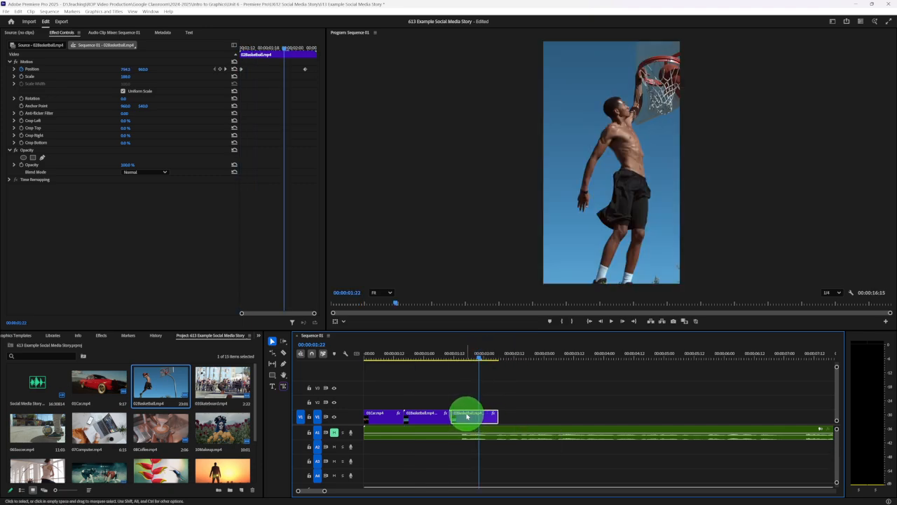
- Play the two consecutive basketball clips and scrub through the copy to check the repeated dunk
{"action": "left_click", "coordinate": [407, 355]}
{"action": "key", "text": "space"}
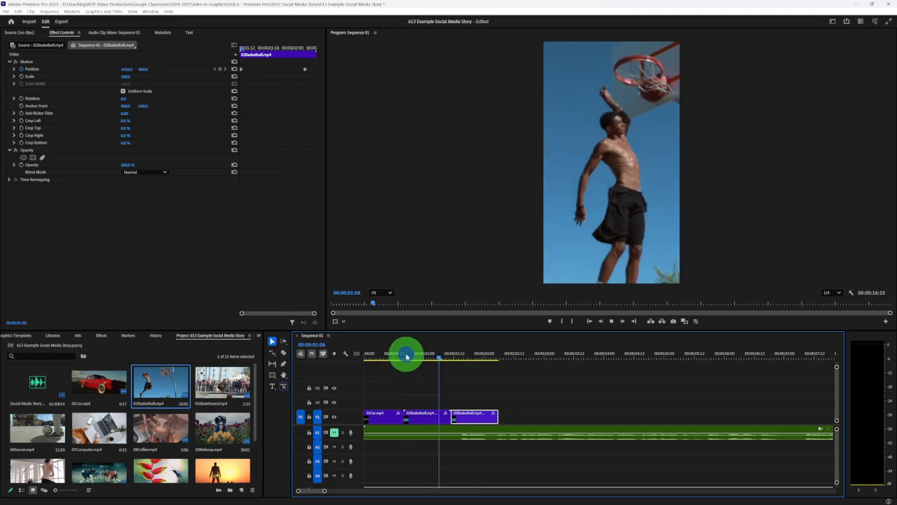
{"action": "key", "text": "space"}
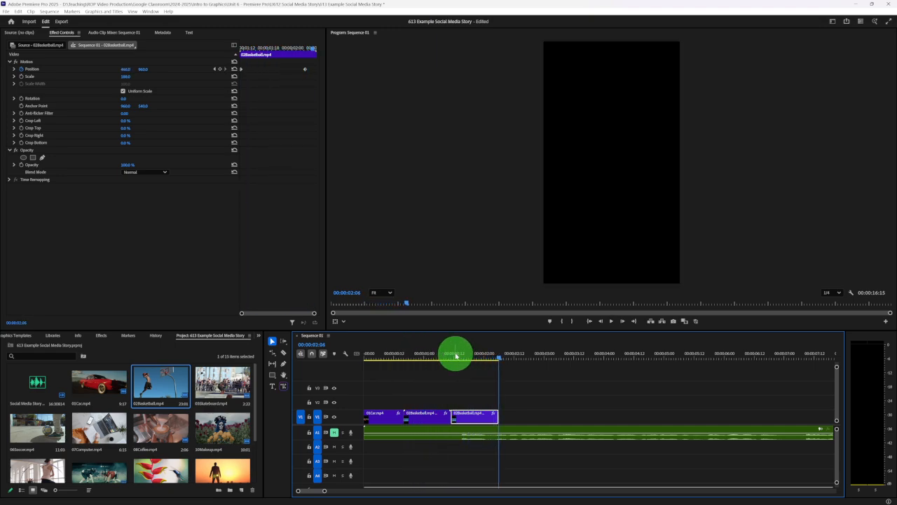
{"action": "mouse_move", "coordinate": [455, 355]}
{"action": "left_mouse_down"}
{"action": "mouse_move", "coordinate": [426, 353]}
{"action": "mouse_move", "coordinate": [469, 353]}
{"action": "left_mouse_up"}
- Apply Reverse Speed to the second basketball clip through its Speed/Duration settings
{"action": "left_click", "coordinate": [476, 416]}
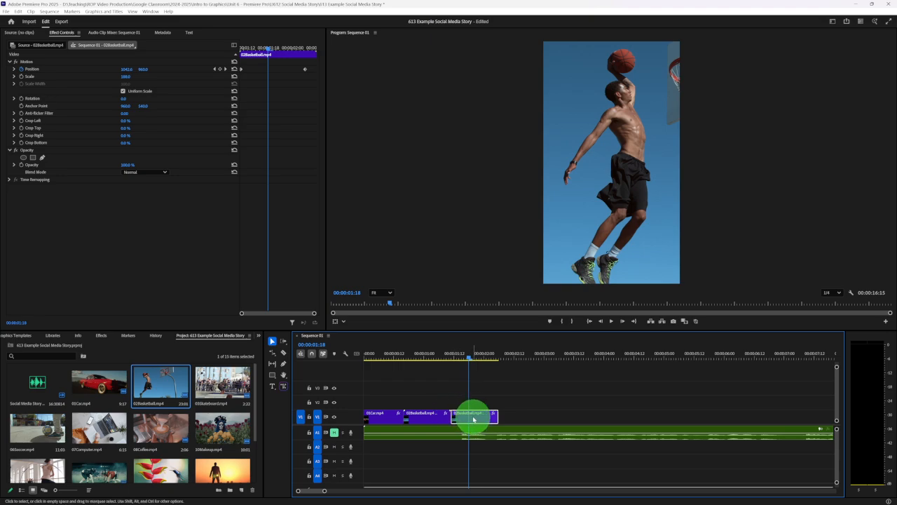
{"action": "right_click", "coordinate": [474, 419]}
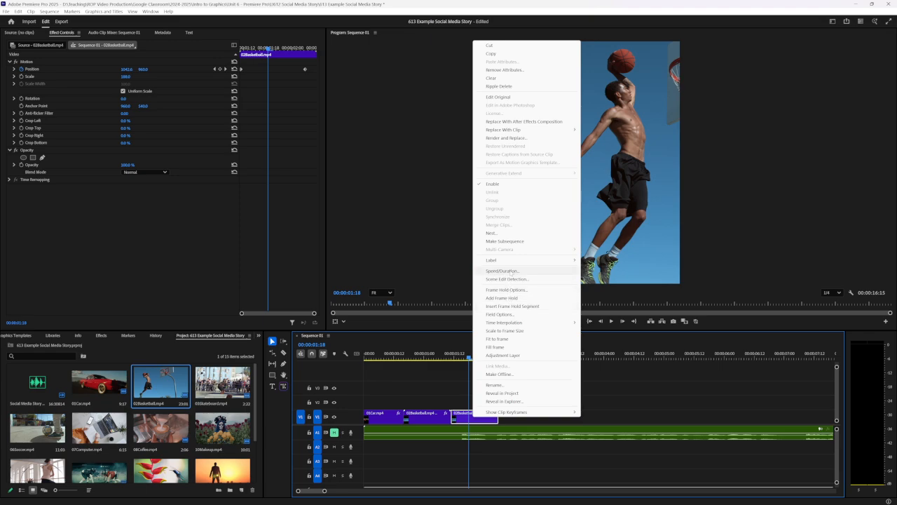
{"action": "left_click", "coordinate": [509, 271]}
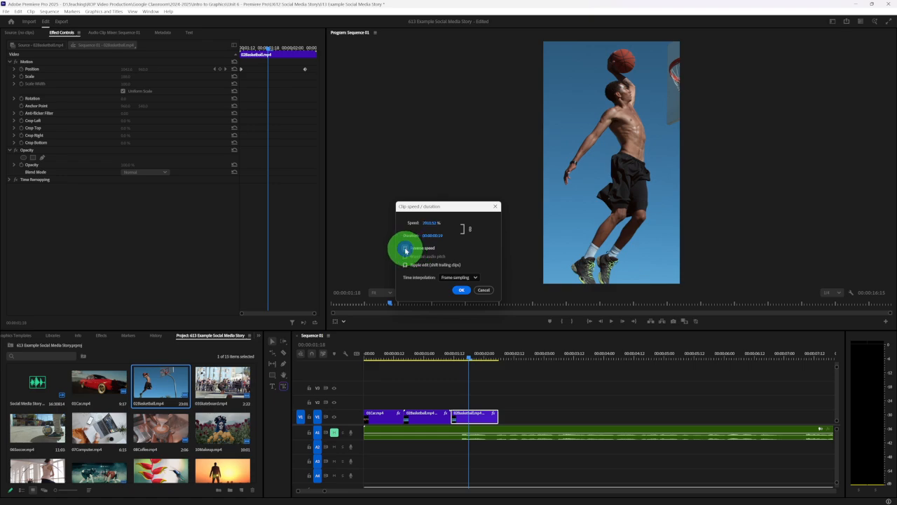
{"action": "left_click", "coordinate": [406, 249]}
{"action": "left_click", "coordinate": [461, 289]}
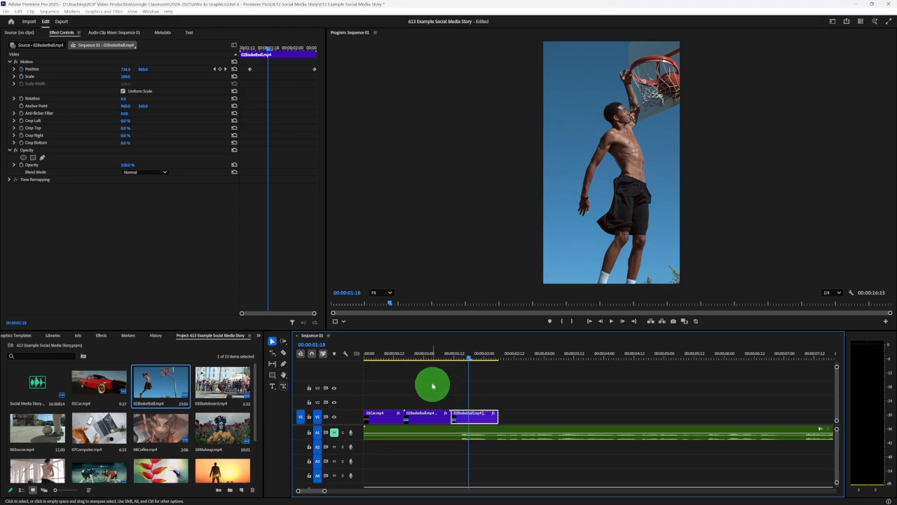
- Play and scrub the forward and reversed basketball clips to check the back-and-forth motion
{"action": "left_click", "coordinate": [403, 358]}
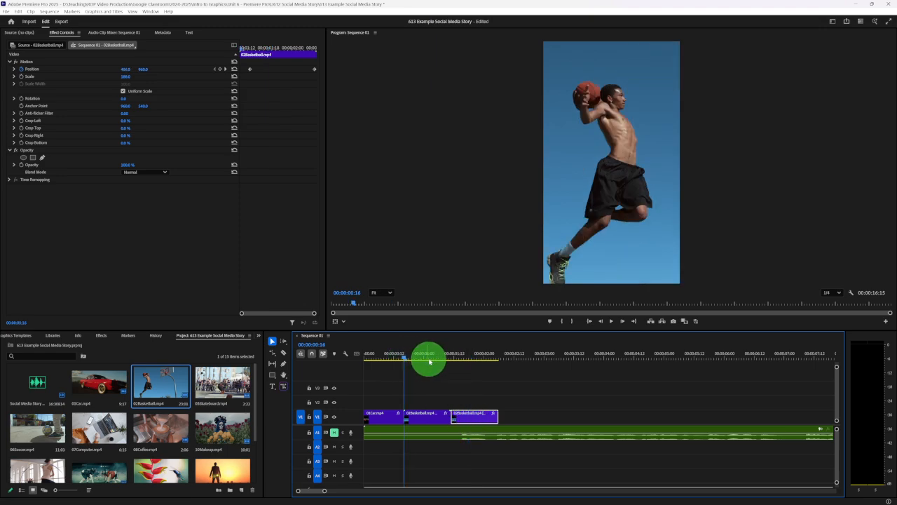
{"action": "key", "text": "space"}
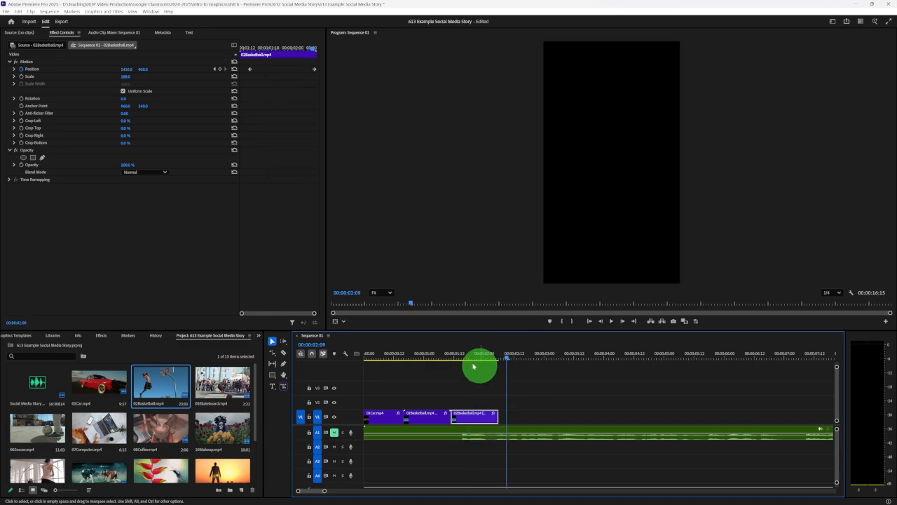
{"action": "left_click", "coordinate": [404, 354]}
{"action": "key", "text": "space"}
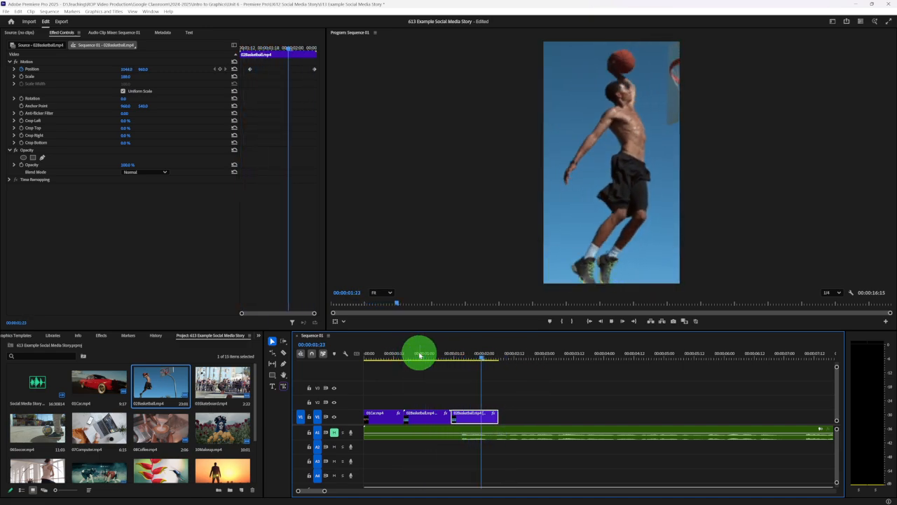
{"action": "key", "text": "space"}
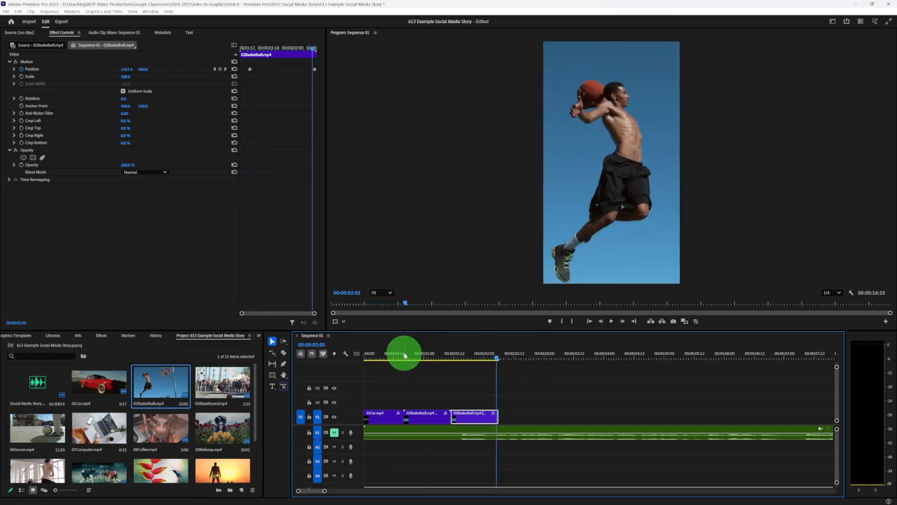
{"action": "left_click_drag", "start_coordinate": [401, 355], "coordinate": [493, 353]}
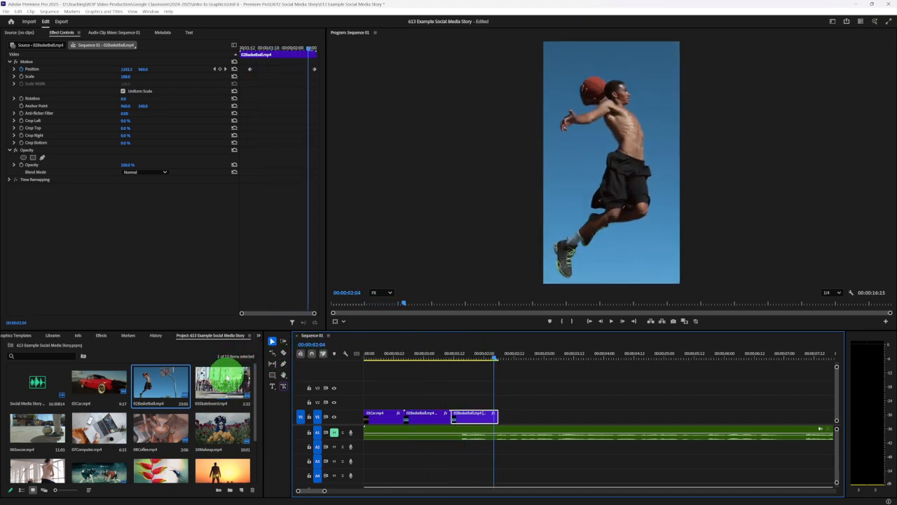
- Add 03Skateboard.mp4 to V1 directly after the reversed basketball clip and set its Scale to 204
{"action": "left_click_drag", "start_coordinate": [207, 385], "coordinate": [500, 413]}
{"action": "mouse_move", "coordinate": [499, 356]}
{"action": "left_mouse_down"}
{"action": "mouse_move", "coordinate": [663, 358]}
{"action": "mouse_move", "coordinate": [653, 365]}
{"action": "mouse_move", "coordinate": [510, 359]}
{"action": "left_mouse_up"}
{"action": "left_click", "coordinate": [527, 421]}
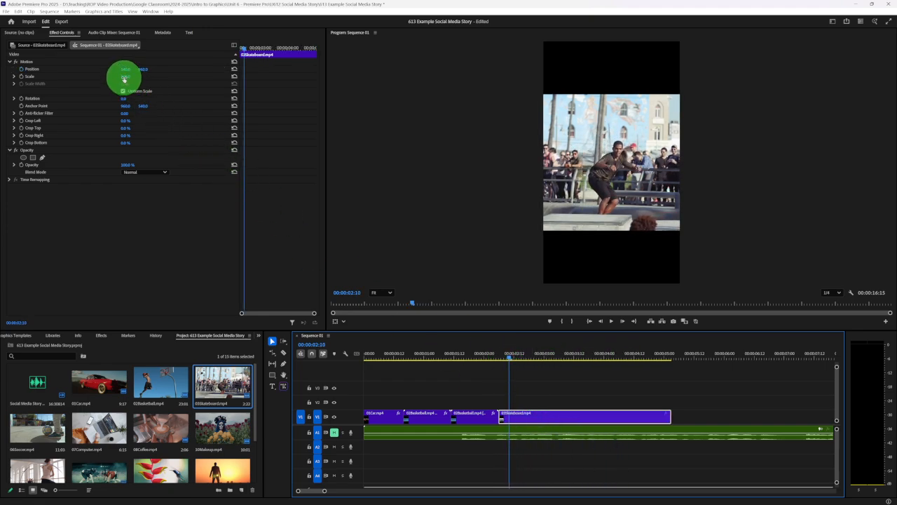
{"action": "left_click_drag", "start_coordinate": [125, 76], "coordinate": [160, 79]}
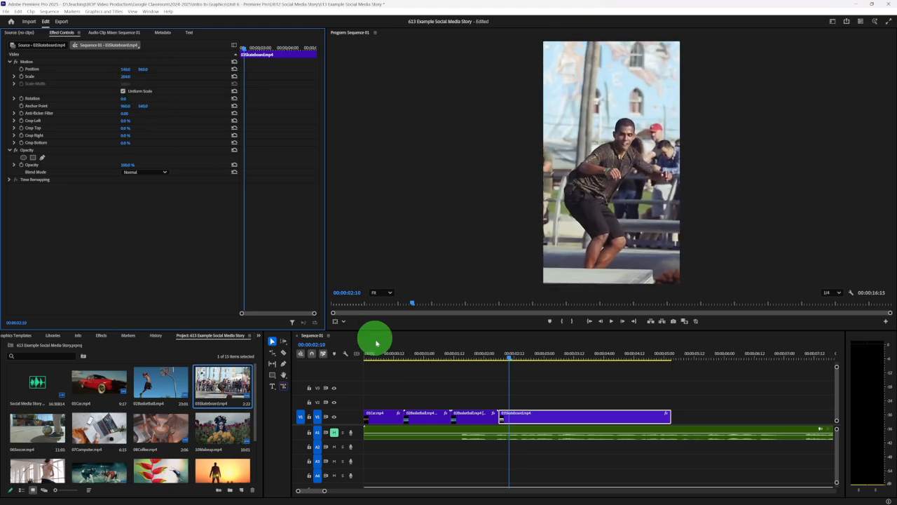
- Extend the end of the skateboard clip and move it to V2, starting where the basketball clips end
{"action": "left_click_drag", "start_coordinate": [504, 361], "coordinate": [637, 357]}
{"action": "left_click_drag", "start_coordinate": [666, 419], "coordinate": [807, 411]}
{"action": "left_click", "coordinate": [410, 459]}
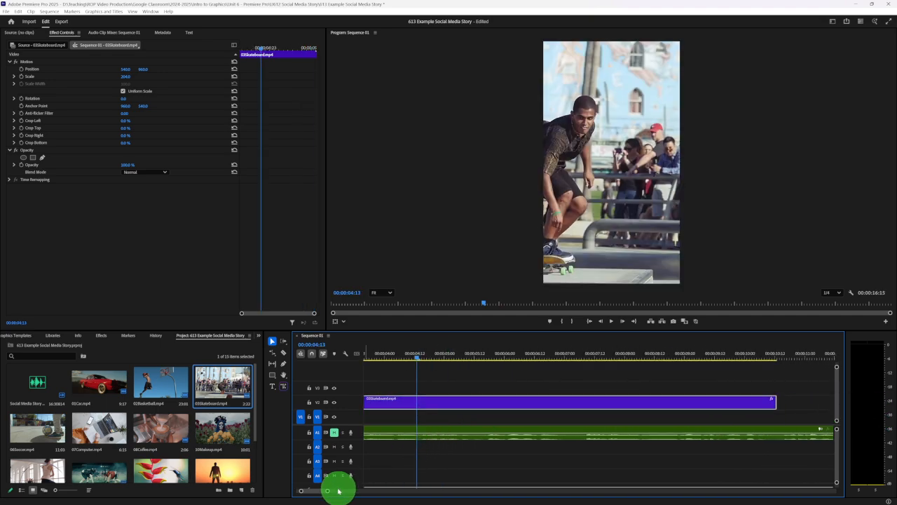
{"action": "left_click_drag", "start_coordinate": [327, 493], "coordinate": [411, 490]}
{"action": "left_click_drag", "start_coordinate": [408, 400], "coordinate": [349, 394]}
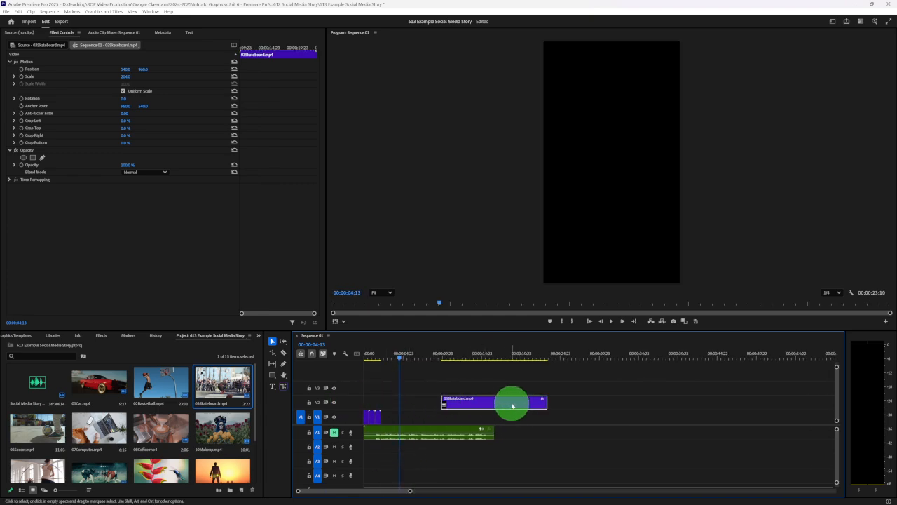
{"action": "left_click_drag", "start_coordinate": [514, 403], "coordinate": [457, 402]}
- Trim the skateboard clip on V2 to start at 00:00:07:19 and end at 00:00:12:06, isolating one jump
{"action": "left_click_drag", "start_coordinate": [397, 362], "coordinate": [418, 362]}
{"action": "left_click_drag", "start_coordinate": [410, 492], "coordinate": [381, 488]}
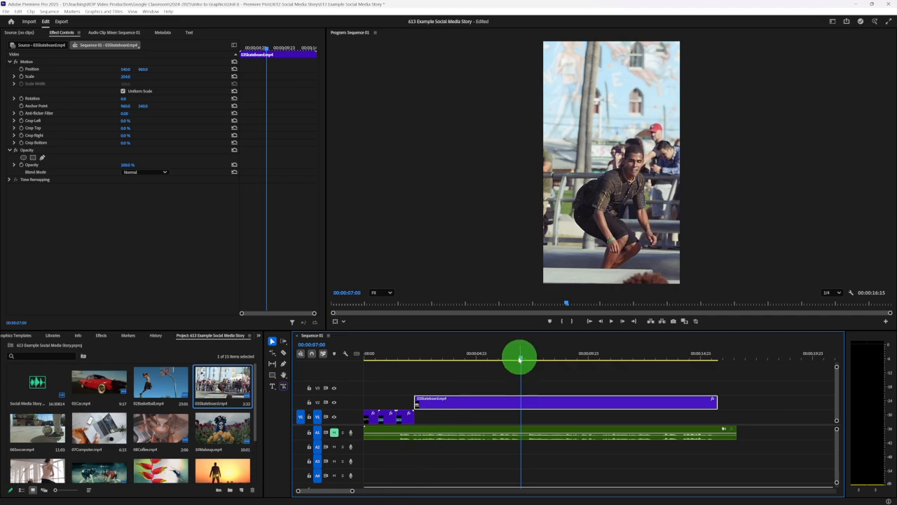
{"action": "left_click_drag", "start_coordinate": [520, 357], "coordinate": [462, 352]}
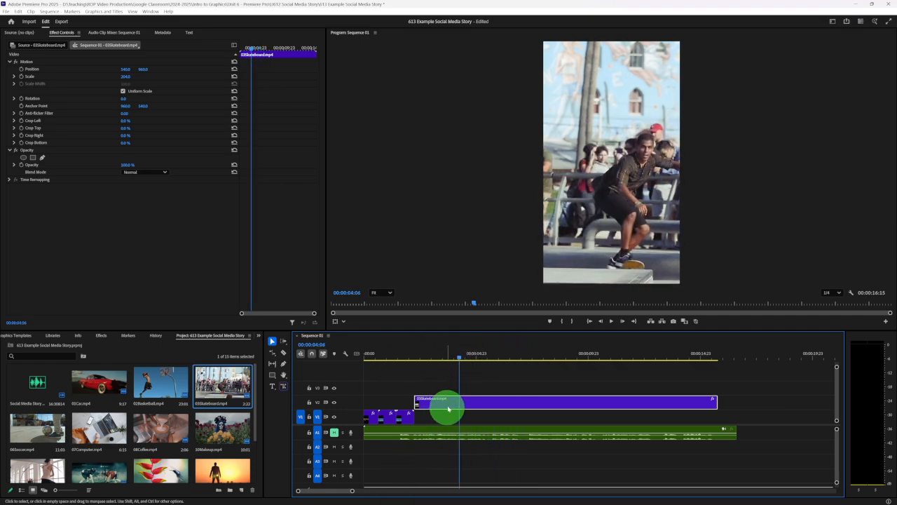
{"action": "left_click_drag", "start_coordinate": [459, 360], "coordinate": [538, 356]}
{"action": "left_click_drag", "start_coordinate": [418, 400], "coordinate": [541, 390]}
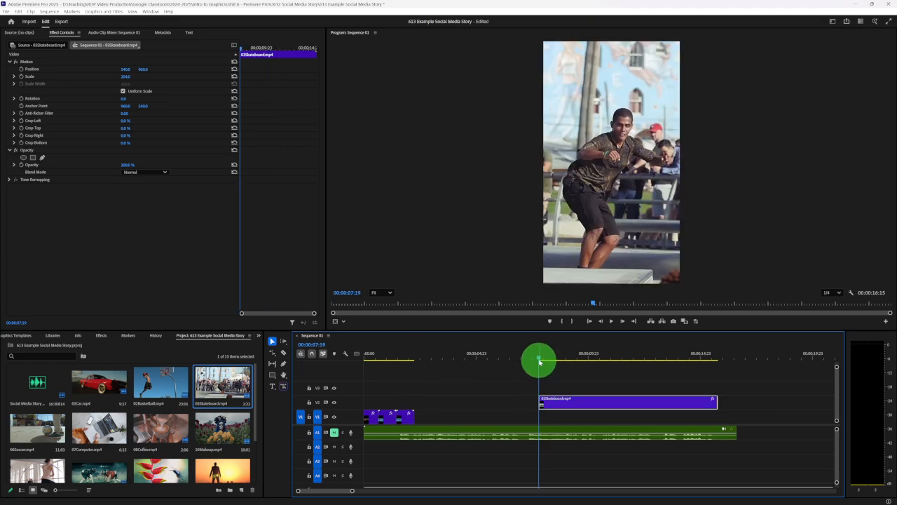
{"action": "left_click_drag", "start_coordinate": [539, 358], "coordinate": [639, 361]}
{"action": "left_click", "coordinate": [714, 401]}
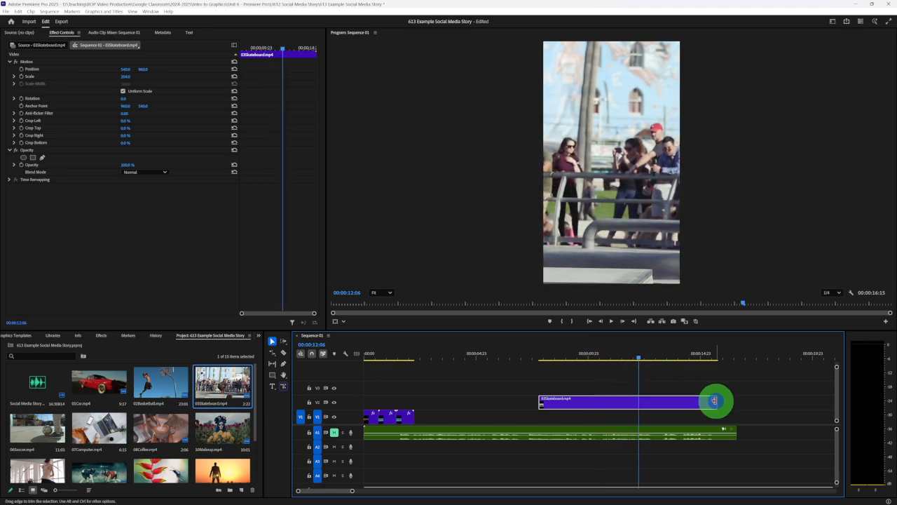
{"action": "left_click_drag", "start_coordinate": [714, 401], "coordinate": [637, 400]}
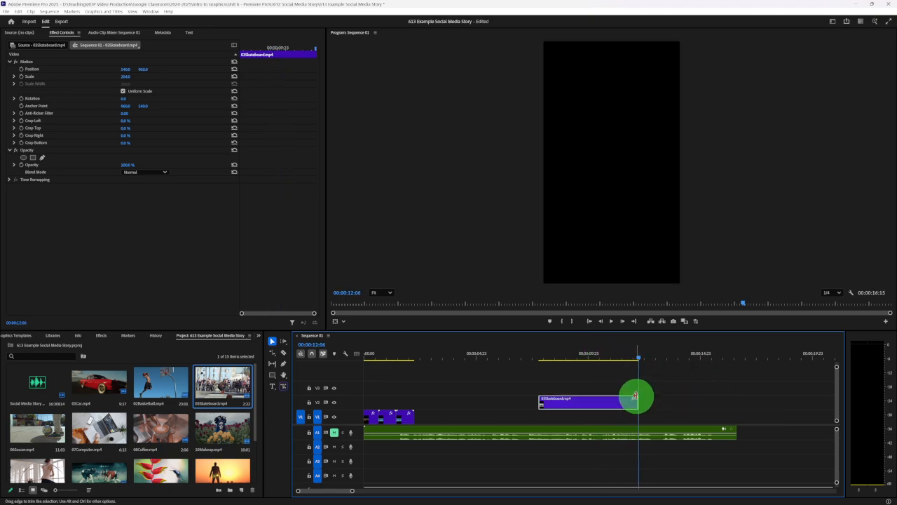
- Move the trimmed skateboard clip down to V1, directly after the reversed basketball clip
{"action": "left_click_drag", "start_coordinate": [559, 354], "coordinate": [610, 358]}
{"action": "left_click", "coordinate": [587, 402]}
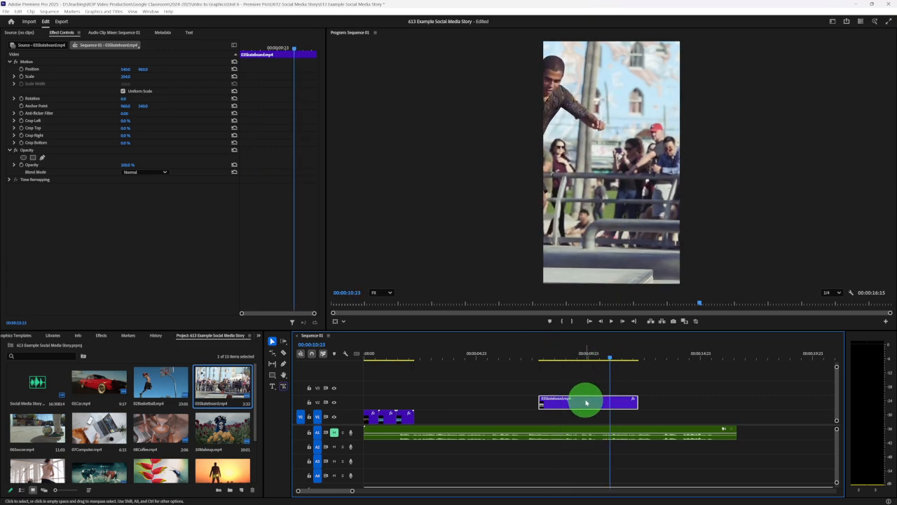
{"action": "left_click_drag", "start_coordinate": [590, 403], "coordinate": [465, 414]}
- Keyframe the skateboard clip's horizontal Position from 540 at 00:00:02:15 to 1491 at 00:00:06:07 so the skateboarder stays in frame
{"action": "left_click", "coordinate": [417, 353]}
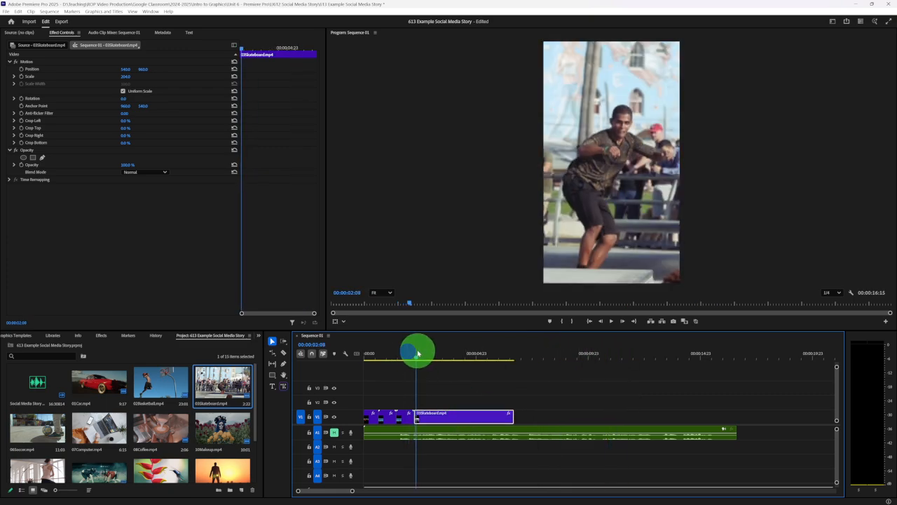
{"action": "left_click_drag", "start_coordinate": [419, 353], "coordinate": [423, 356]}
{"action": "left_click", "coordinate": [431, 420]}
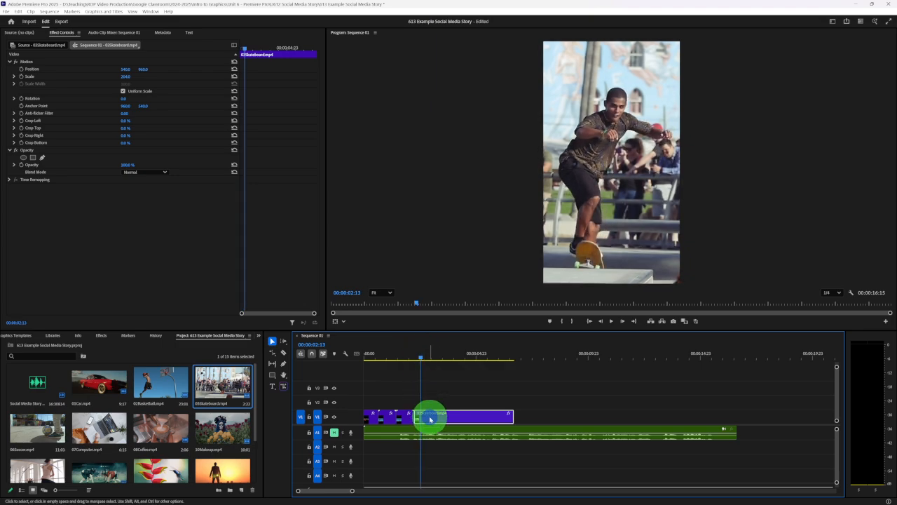
{"action": "left_click_drag", "start_coordinate": [244, 49], "coordinate": [247, 51]}
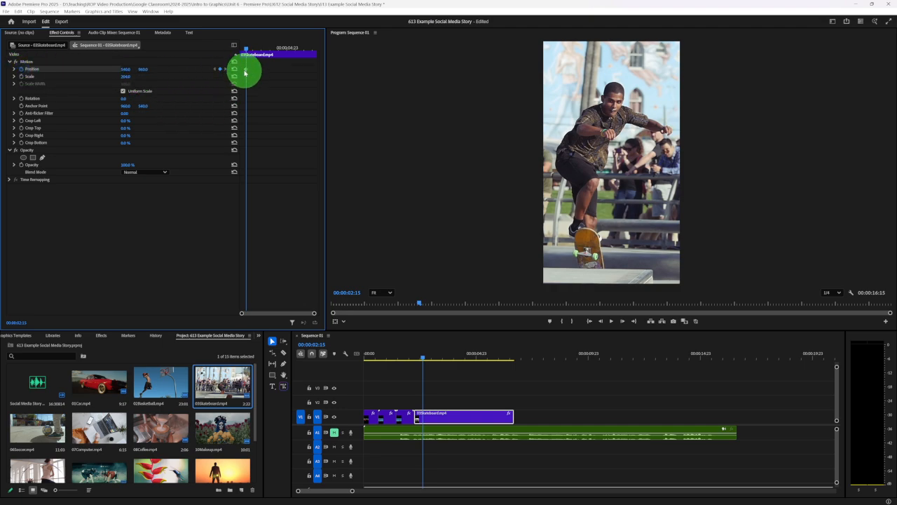
{"action": "left_click_drag", "start_coordinate": [246, 50], "coordinate": [310, 54]}
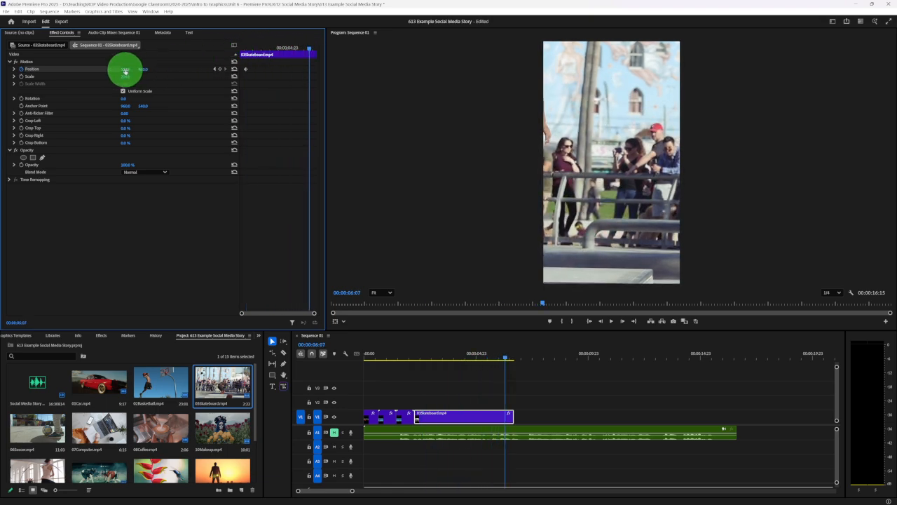
{"action": "left_click_drag", "start_coordinate": [163, 68], "coordinate": [483, 98]}
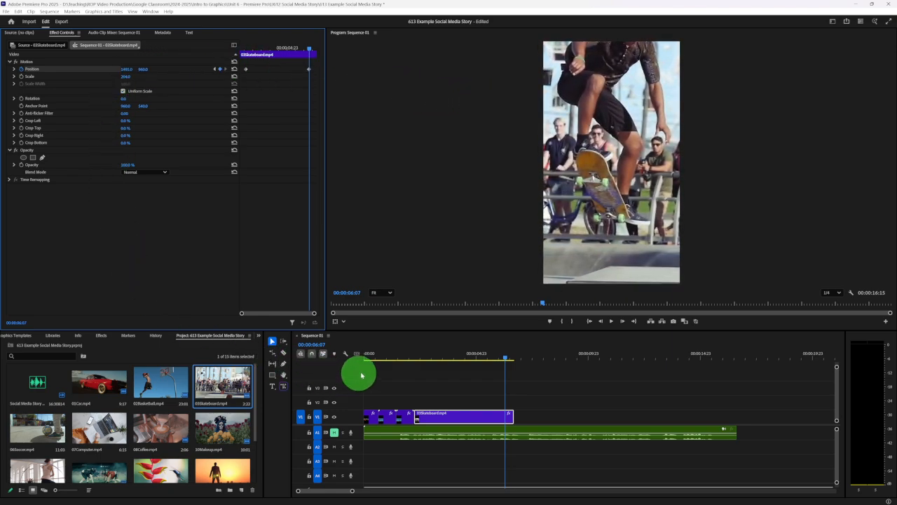
{"action": "left_click", "coordinate": [427, 356]}
{"action": "left_click_drag", "start_coordinate": [427, 356], "coordinate": [504, 355]}
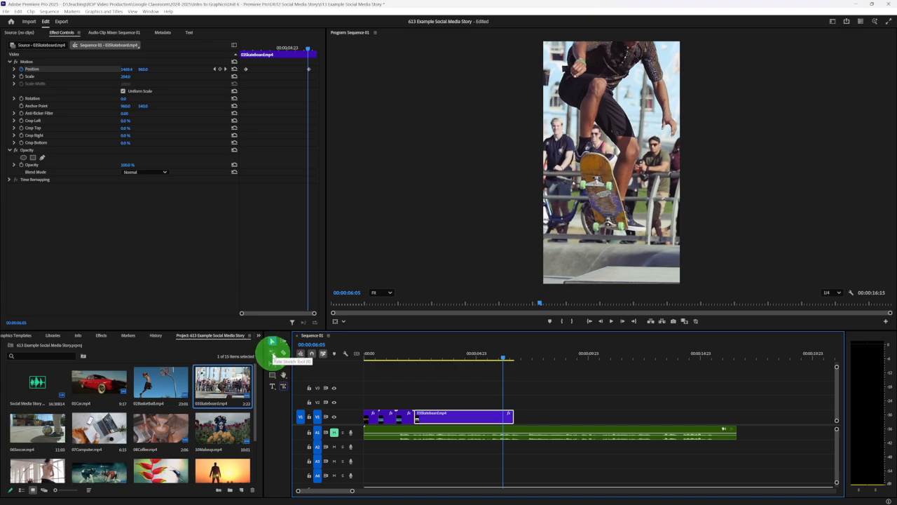
- Speed up the skateboard clip with the Rate Stretch tool to a duration of 00:00:01:17
{"action": "left_click", "coordinate": [274, 352]}
{"action": "left_click_drag", "start_coordinate": [516, 418], "coordinate": [494, 416]}
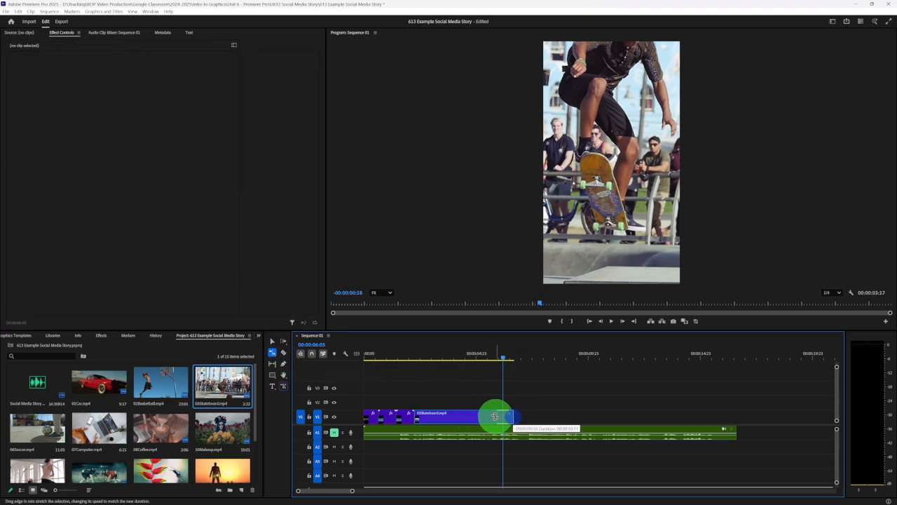
{"action": "left_click_drag", "start_coordinate": [432, 413], "coordinate": [432, 414]}
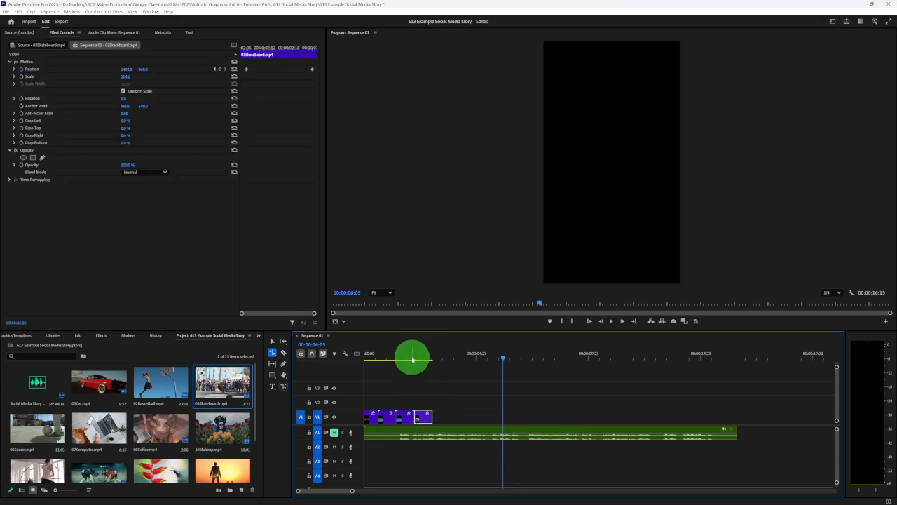
{"action": "left_click", "coordinate": [413, 357]}
{"action": "key", "text": "space"}
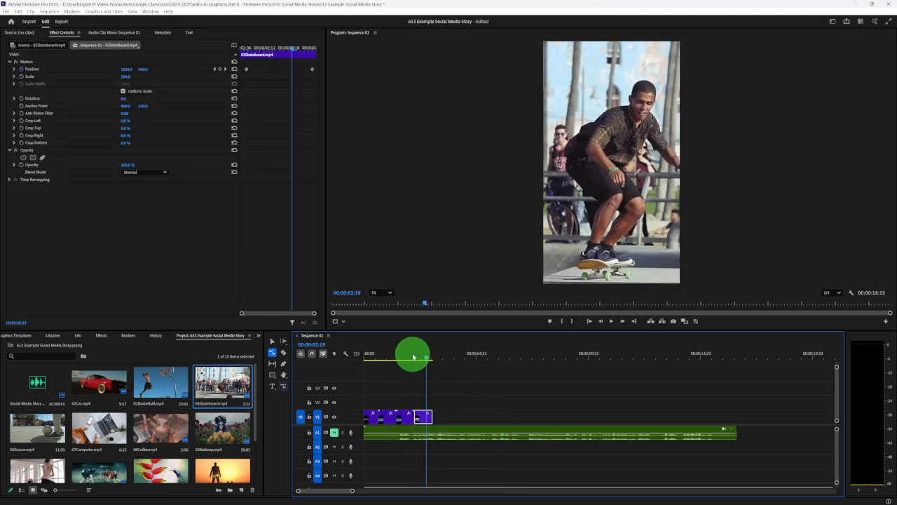
{"action": "left_click_drag", "start_coordinate": [432, 417], "coordinate": [452, 416]}
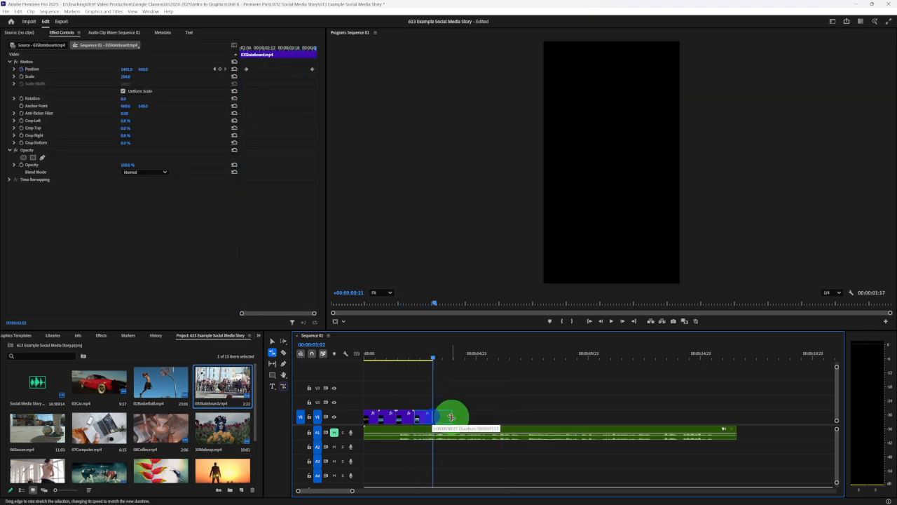
{"action": "mouse_move", "coordinate": [413, 360]}
{"action": "left_mouse_down"}
{"action": "mouse_move", "coordinate": [442, 360]}
{"action": "mouse_move", "coordinate": [422, 359]}
{"action": "left_mouse_up"}
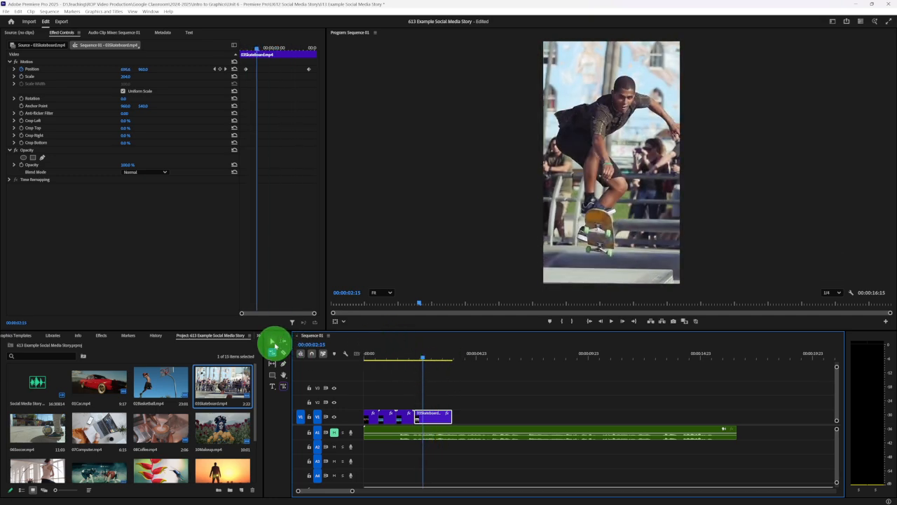
- Duplicate the sped-up skateboard clip with the Selection tool and place the copy directly after the original on V1
{"action": "left_click", "coordinate": [272, 342]}
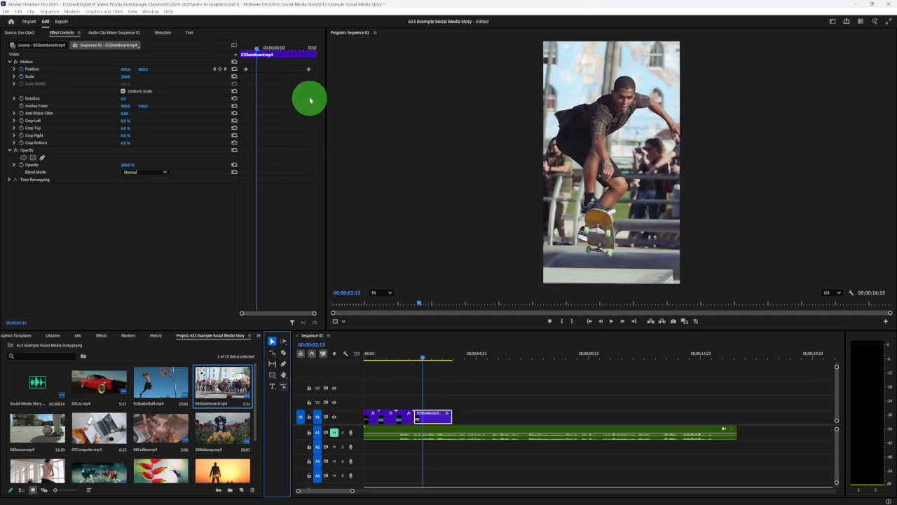
{"action": "left_click", "coordinate": [418, 412]}
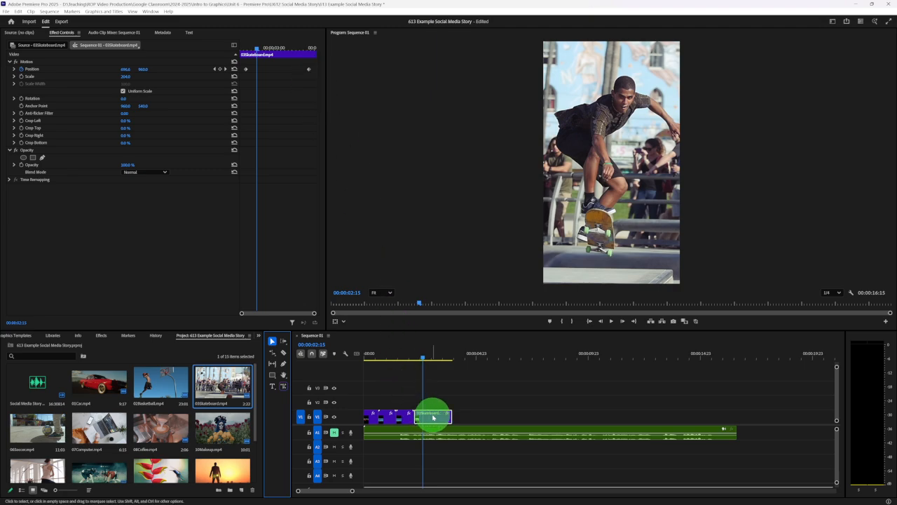
{"action": "right_click", "coordinate": [433, 418]}
{"action": "key", "text": "Escape"}
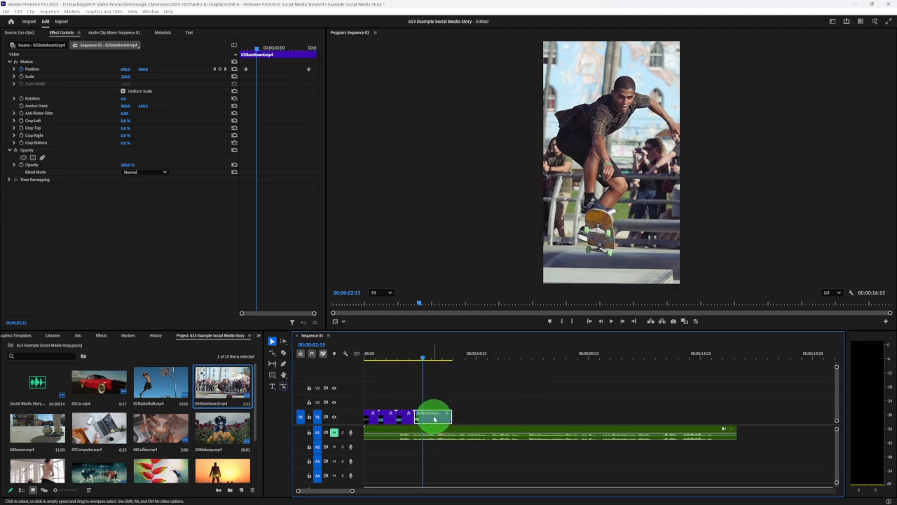
{"action": "left_click_drag", "start_coordinate": [434, 417], "coordinate": [475, 419]}
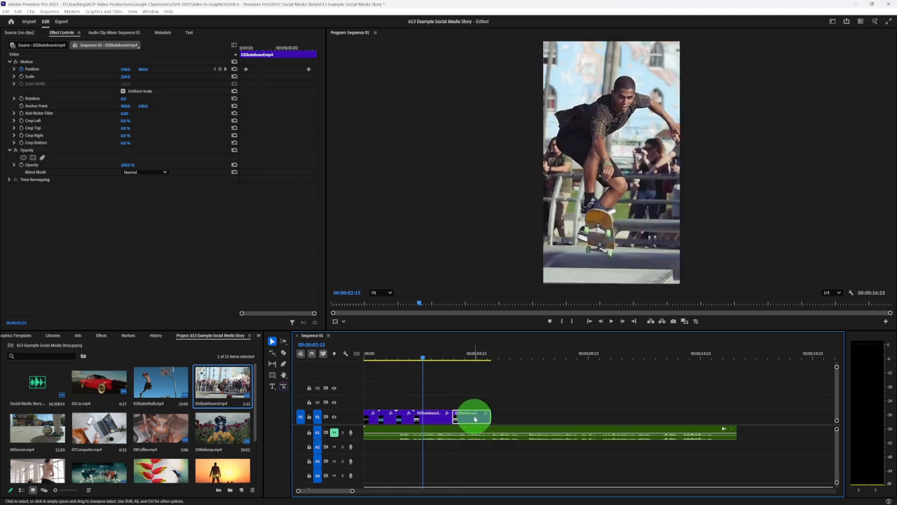
- Apply Reverse Speed to the second skateboard clip through its Speed/Duration settings
{"action": "right_click", "coordinate": [473, 419]}
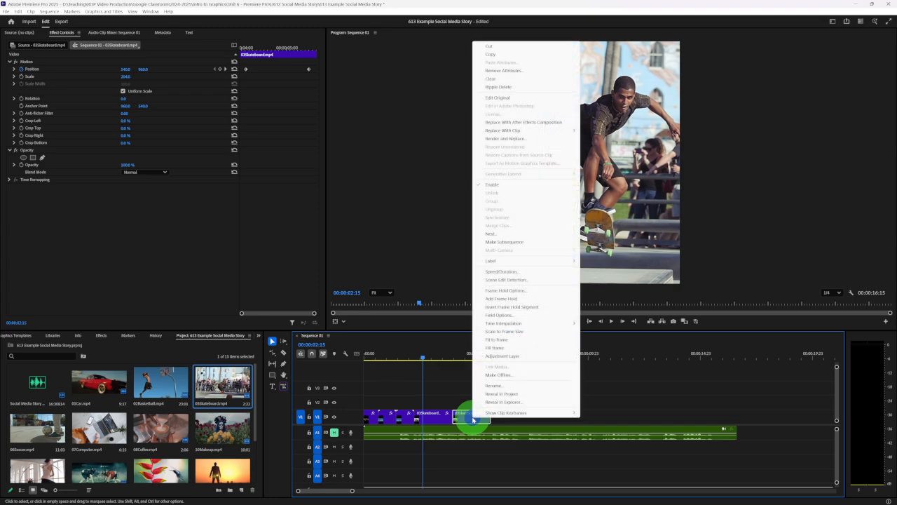
{"action": "left_click", "coordinate": [503, 272]}
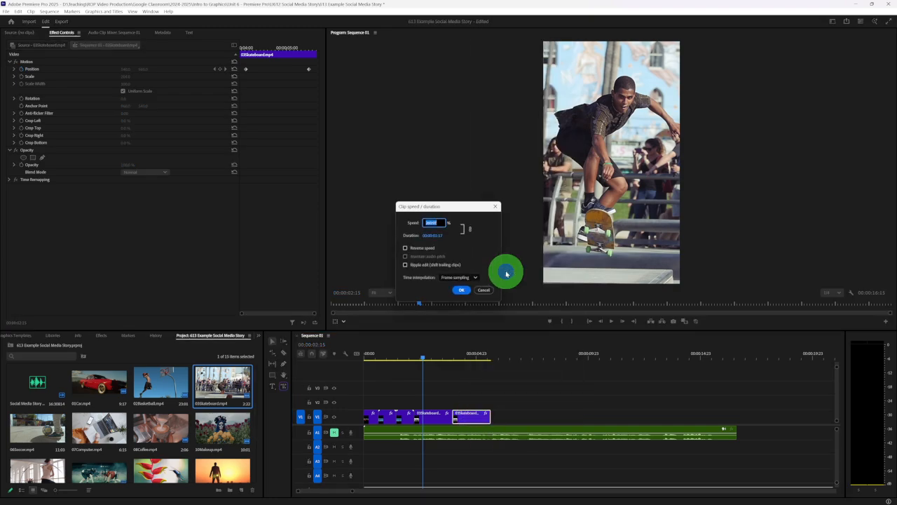
{"action": "left_click", "coordinate": [405, 249]}
{"action": "left_click", "coordinate": [461, 290]}
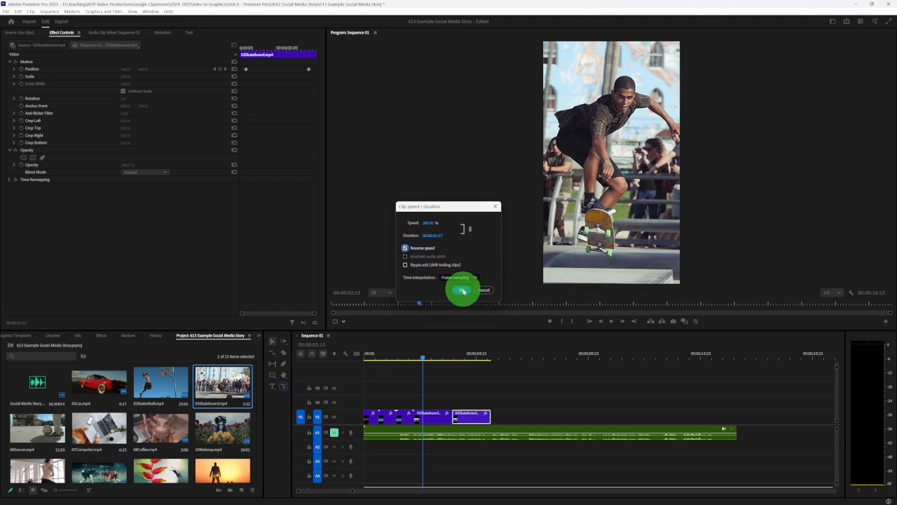
- Play the forward and reversed skateboard clips twice to check the back-and-forth motion
{"action": "left_click", "coordinate": [424, 363]}
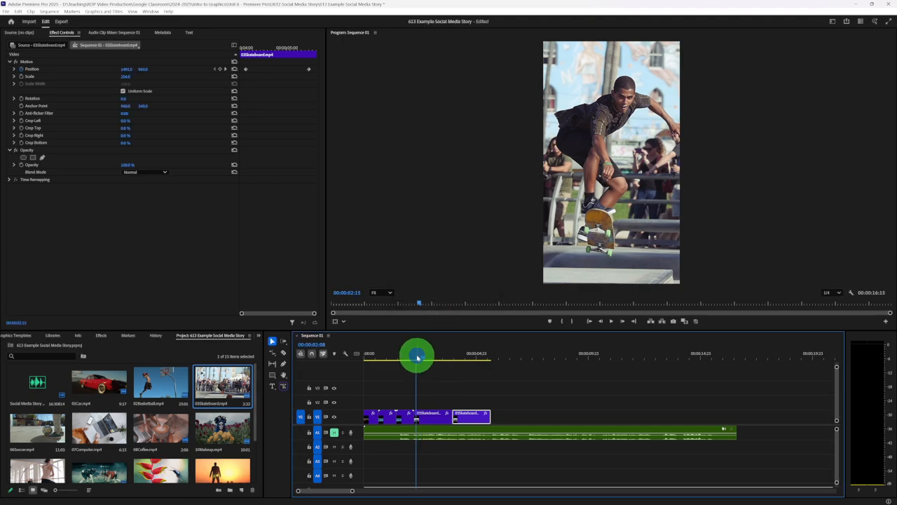
{"action": "left_click", "coordinate": [538, 387]}
{"action": "key", "text": "space"}
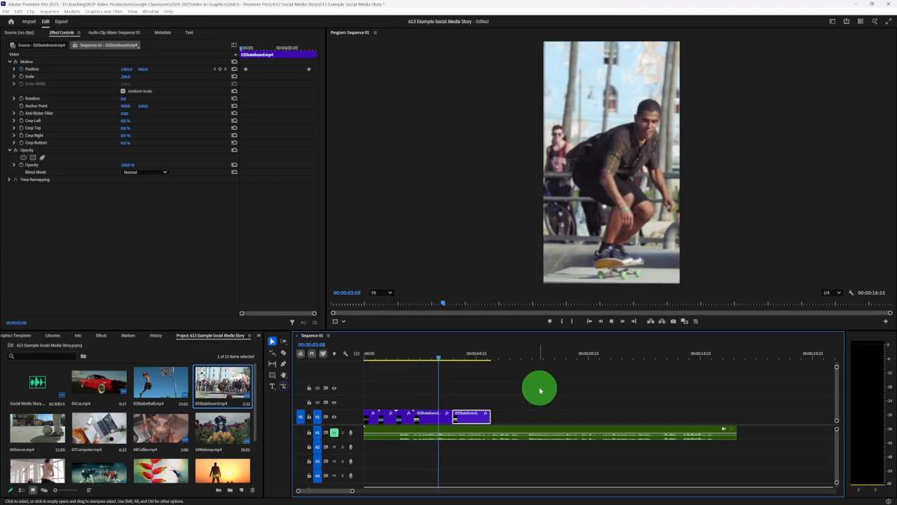
{"action": "key", "text": "space"}
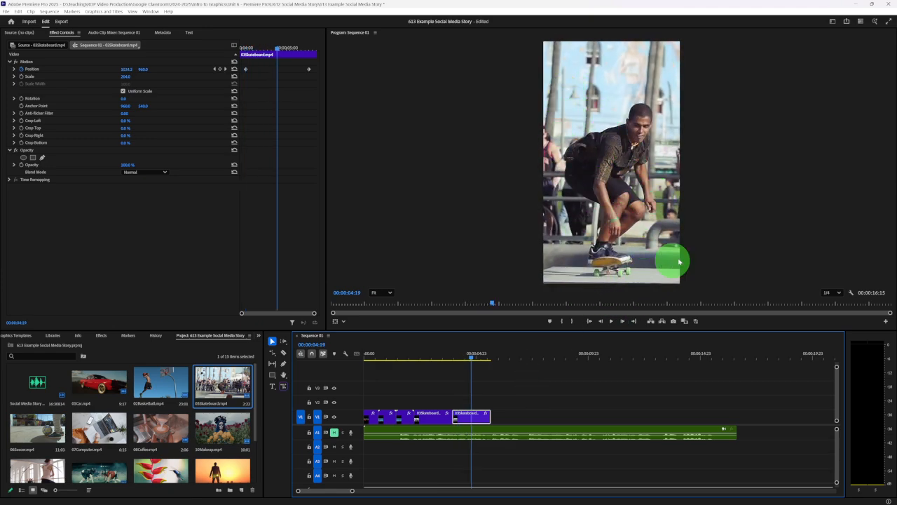
{"action": "left_click", "coordinate": [417, 355]}
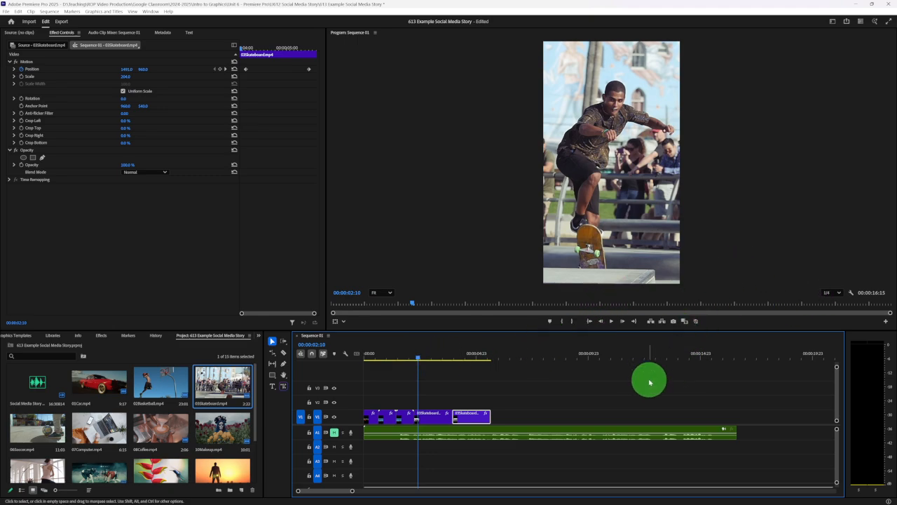
{"action": "key", "text": "space"}
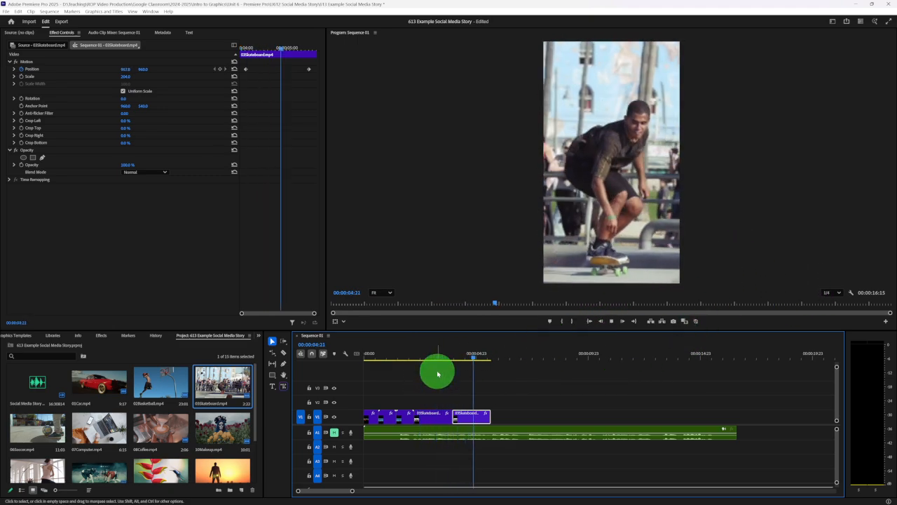
{"action": "key", "text": "space"}
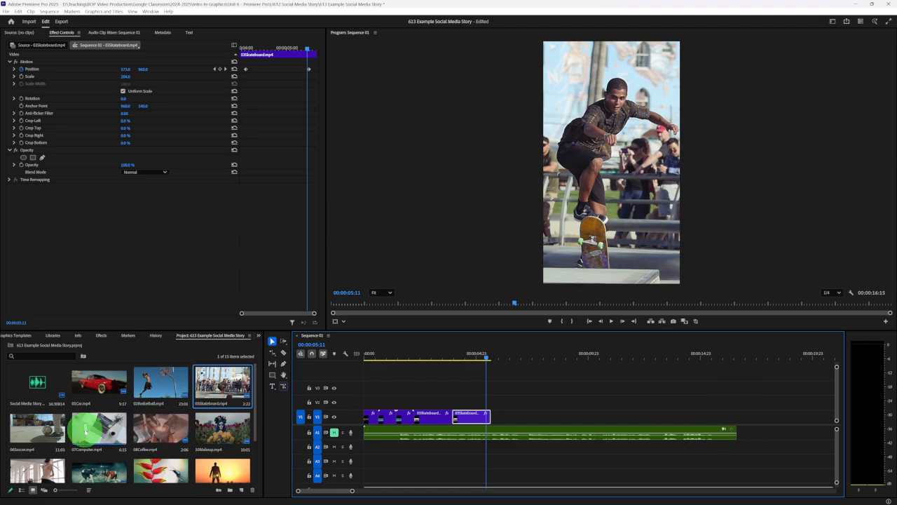
- Preview the source clips 07Computer, 10Makeup and 06Soccer by scrubbing through each one
{"action": "double_click", "coordinate": [85, 432]}
{"action": "left_click", "coordinate": [82, 304]}
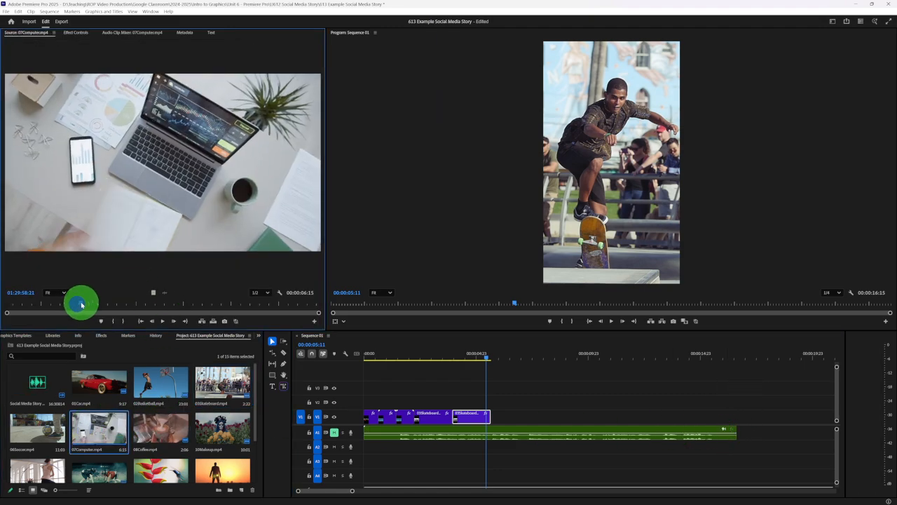
{"action": "left_click_drag", "start_coordinate": [82, 304], "coordinate": [155, 302]}
{"action": "double_click", "coordinate": [217, 426]}
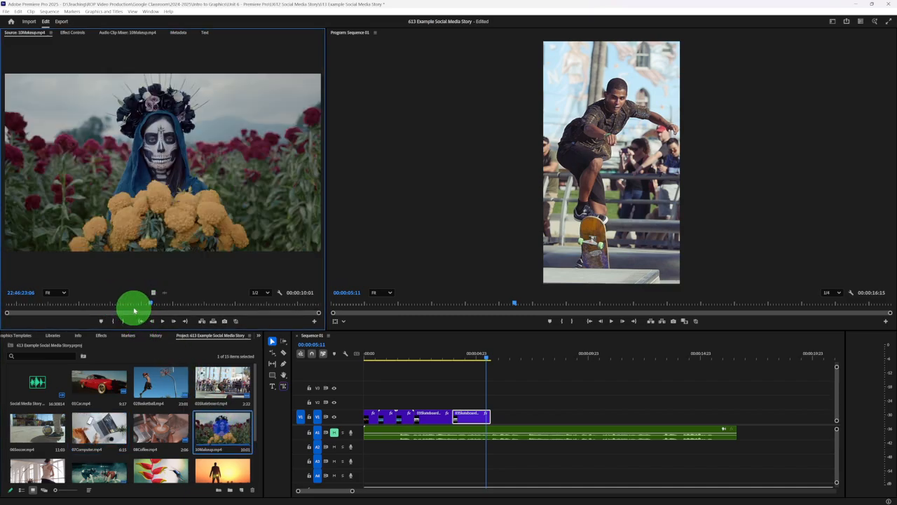
{"action": "left_click_drag", "start_coordinate": [142, 305], "coordinate": [46, 429]}
{"action": "double_click", "coordinate": [43, 427]}
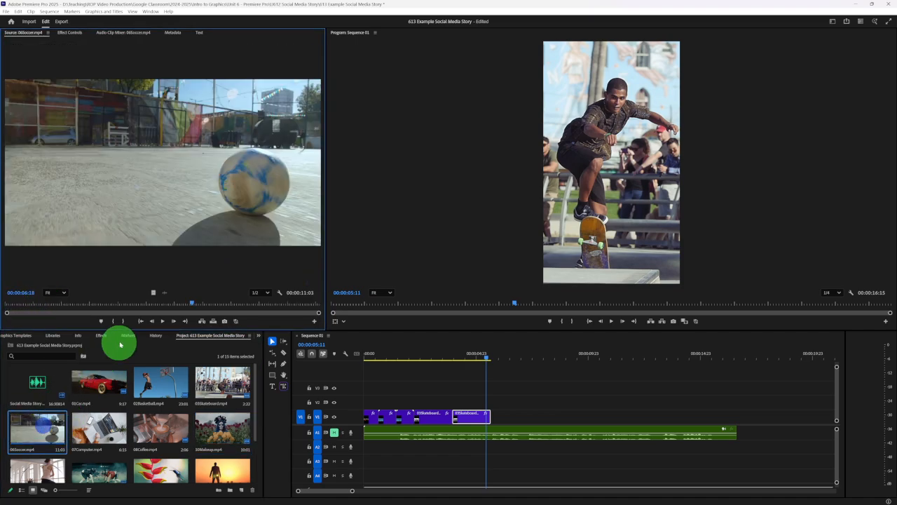
{"action": "mouse_move", "coordinate": [190, 303]}
{"action": "left_mouse_down"}
{"action": "mouse_move", "coordinate": [78, 295]}
{"action": "mouse_move", "coordinate": [189, 301]}
{"action": "left_mouse_up"}
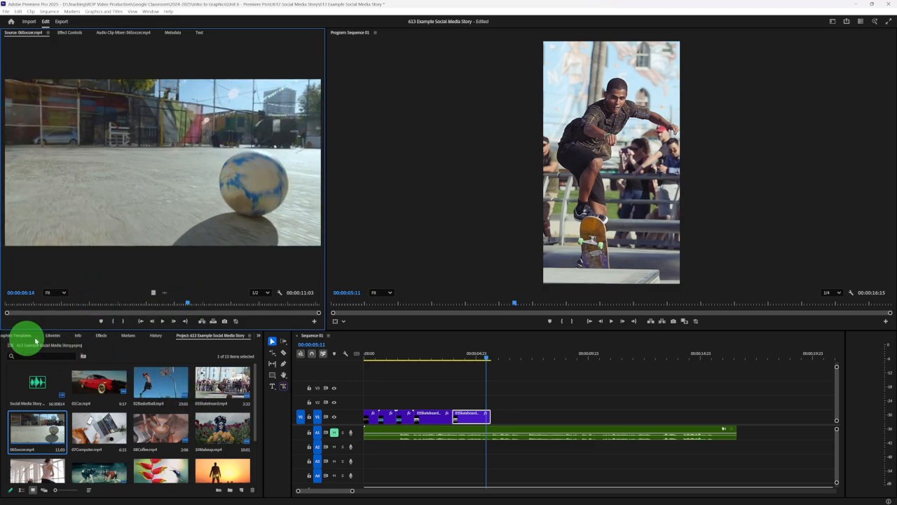
- Open the SM Example Cut sequence from the Seq bin and play it from the beginning
{"action": "scroll", "coordinate": [98, 407], "scroll_direction": "down", "scroll_amount": 2}
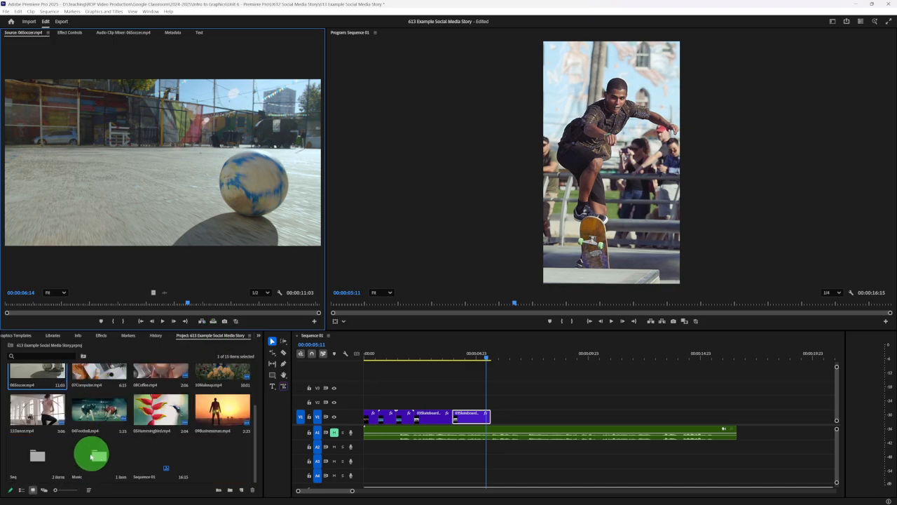
{"action": "double_click", "coordinate": [41, 456]}
{"action": "double_click", "coordinate": [91, 380]}
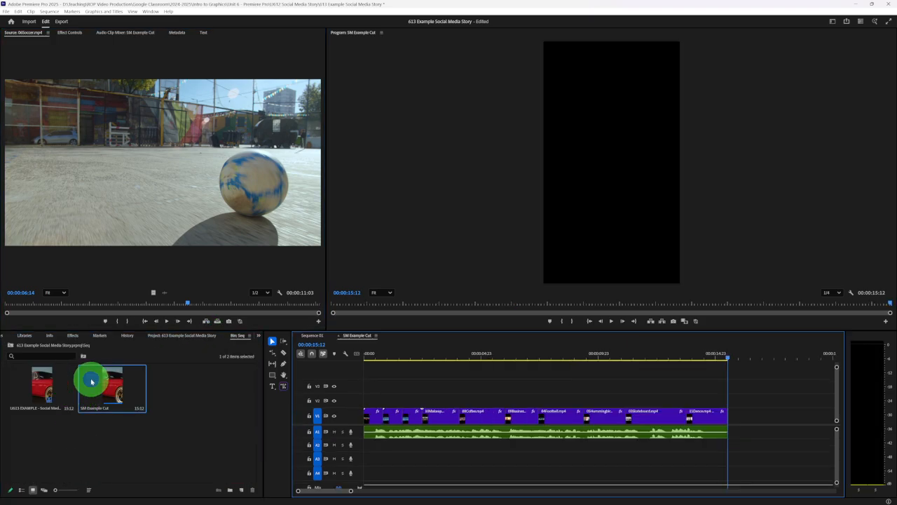
{"action": "left_click_drag", "start_coordinate": [386, 353], "coordinate": [351, 355]}
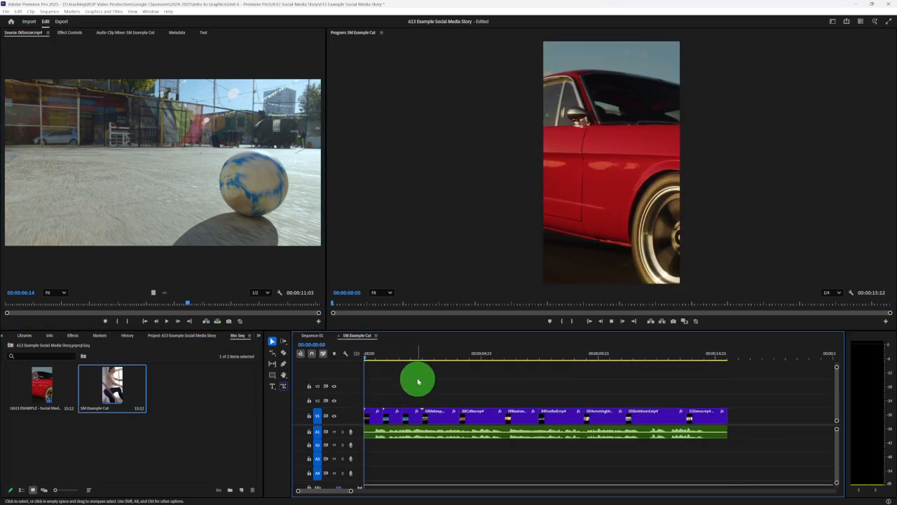
{"action": "key", "text": "space"}
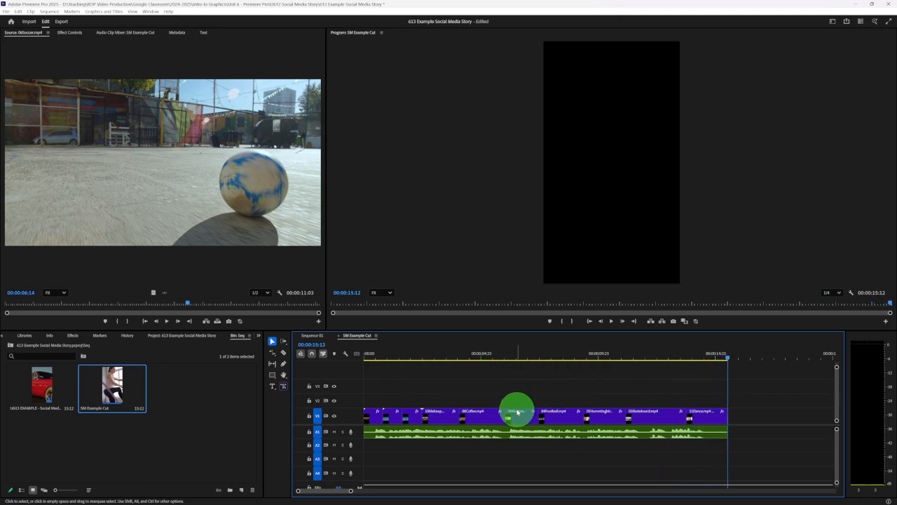
- In Sequence 01, delete the reversed skateboard clip and move the first V1 clip behind the remaining skateboard clip, closing the gap at the start
{"action": "left_click", "coordinate": [312, 336]}
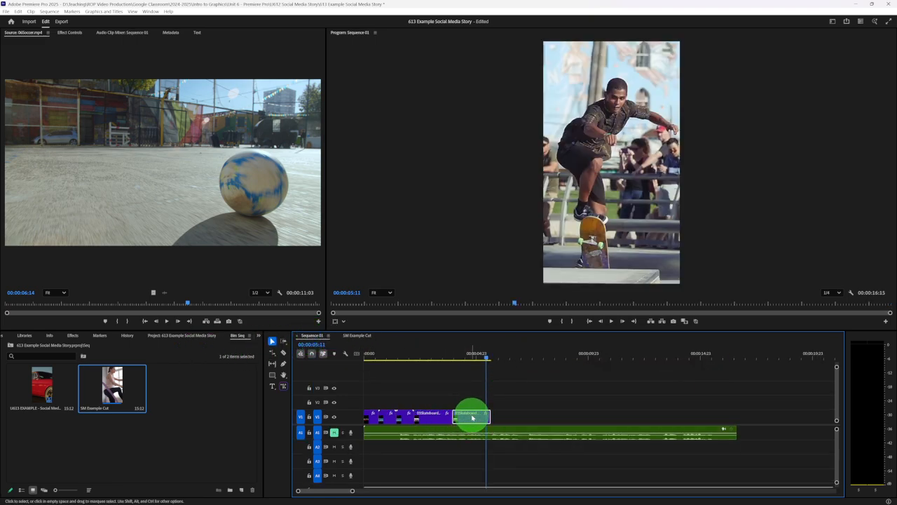
{"action": "key", "text": "Delete"}
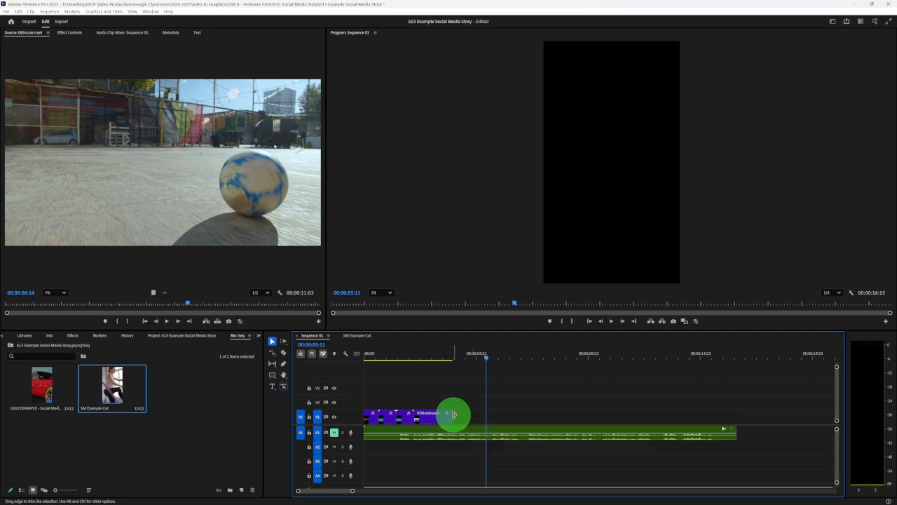
{"action": "left_click", "coordinate": [425, 356]}
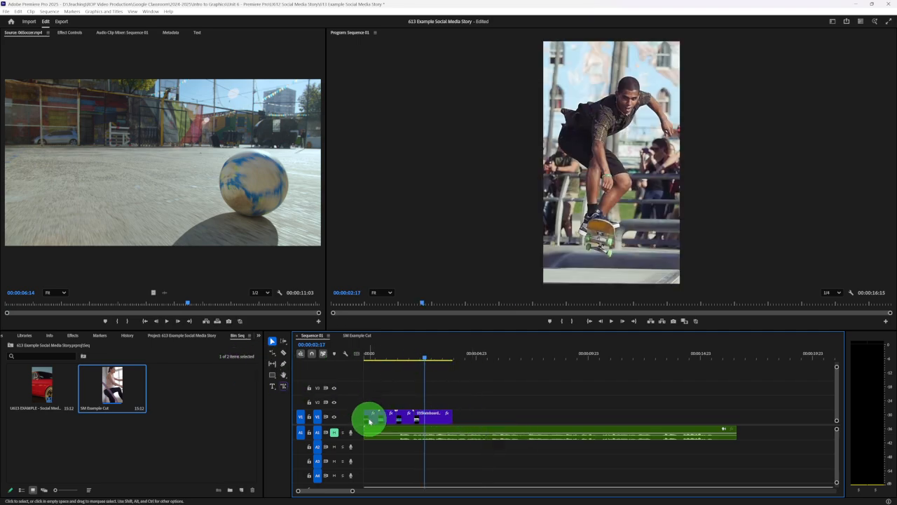
{"action": "left_click_drag", "start_coordinate": [370, 420], "coordinate": [459, 413]}
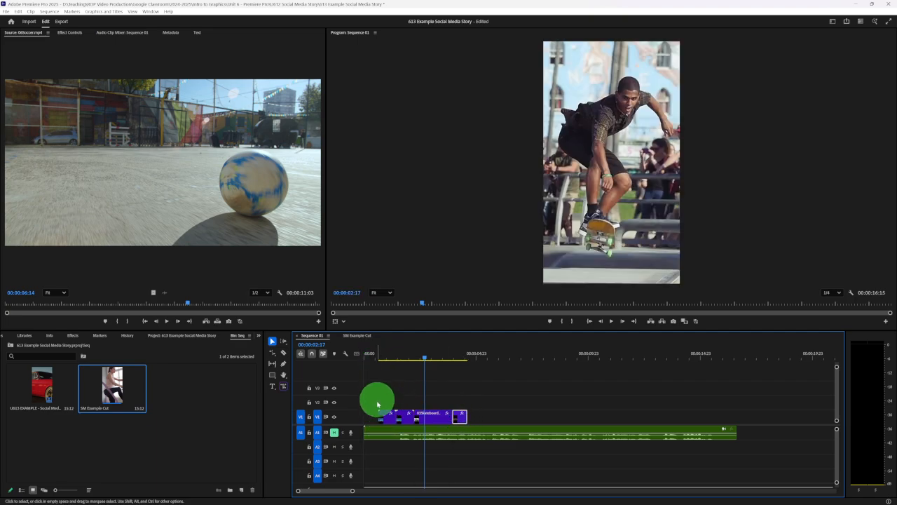
{"action": "left_click_drag", "start_coordinate": [381, 417], "coordinate": [445, 418]}
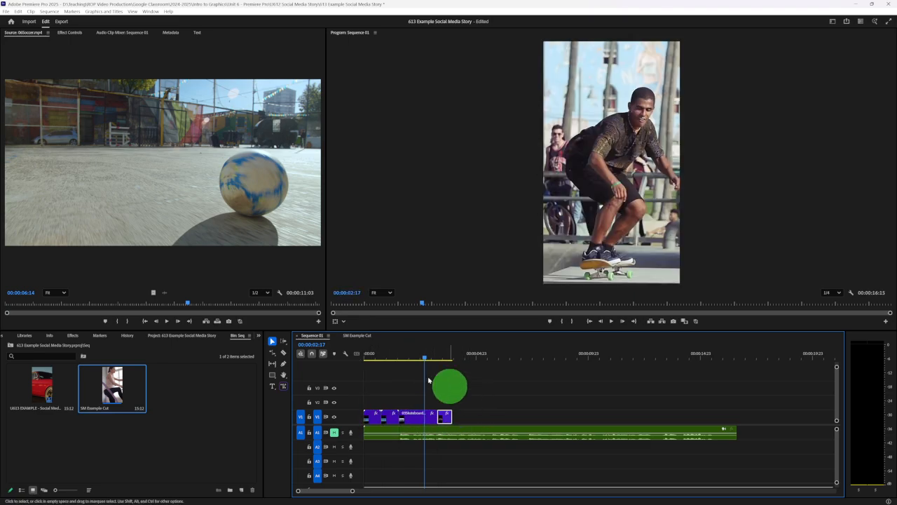
- Scrub through the SM Example Cut sequence to examine its clip order and framing, and return to the main project bin
{"action": "left_click", "coordinate": [358, 335]}
{"action": "left_click", "coordinate": [386, 357]}
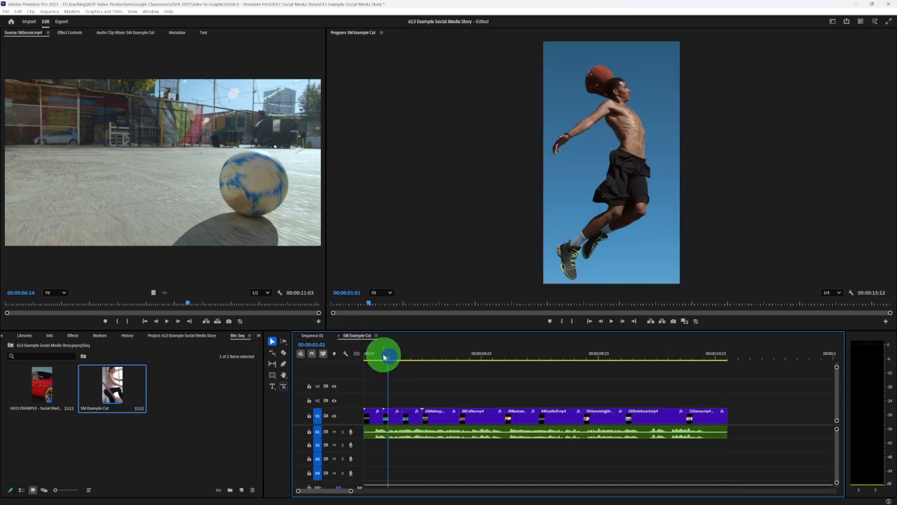
{"action": "left_click_drag", "start_coordinate": [384, 356], "coordinate": [499, 359]}
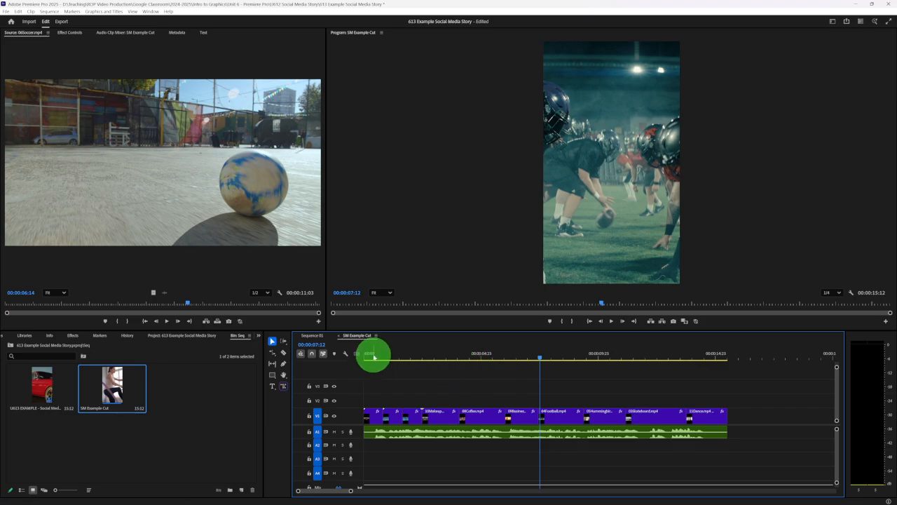
{"action": "left_click_drag", "start_coordinate": [374, 355], "coordinate": [460, 360]}
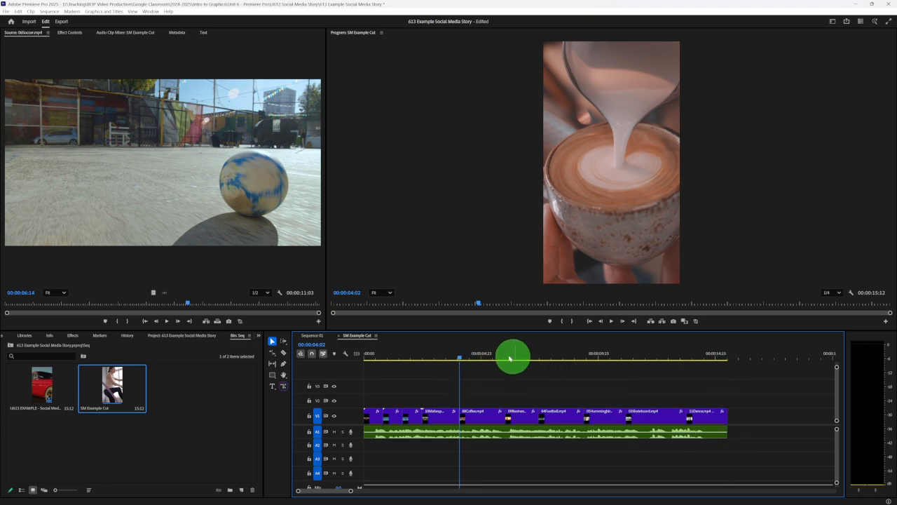
{"action": "left_click", "coordinate": [180, 338]}
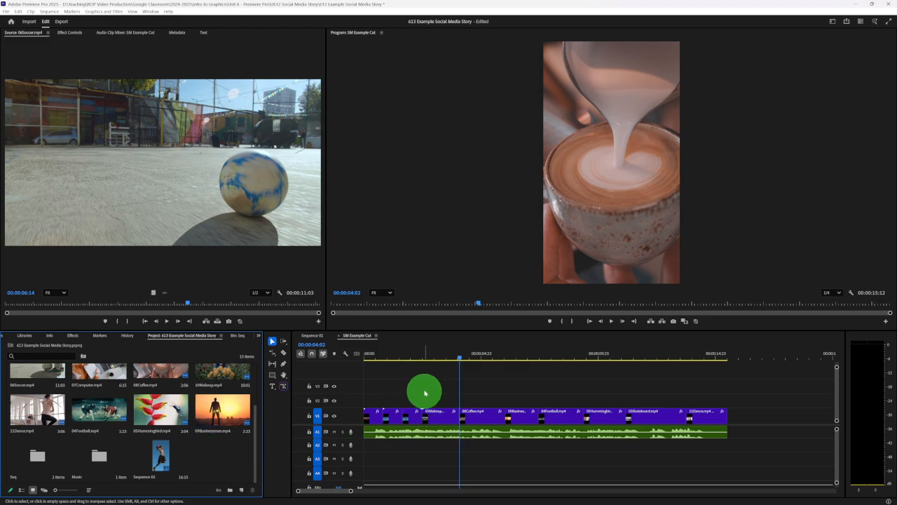
- Switch to Chrome, open the Purple Planet link attached to the Classroom assignment and bookmark the site on the bookmarks bar
{"action": "mouse_move", "coordinate": [437, 503]}
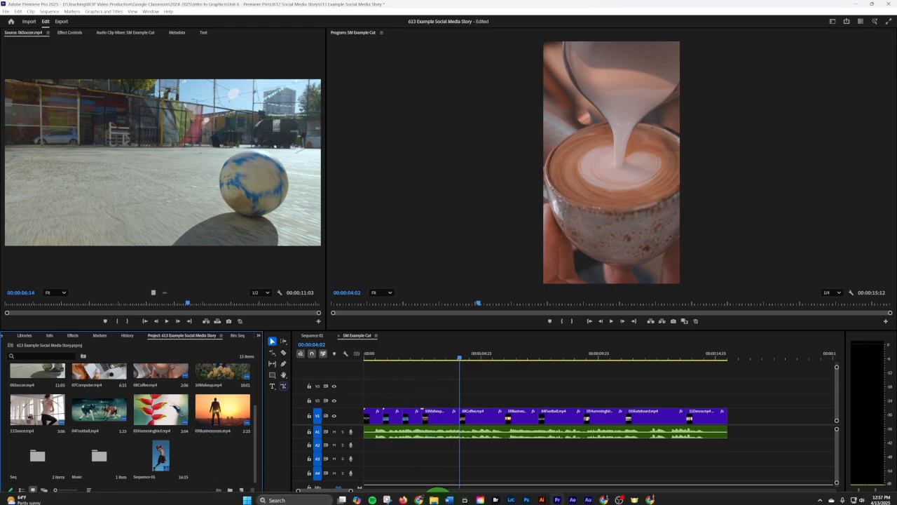
{"action": "left_click", "coordinate": [605, 497]}
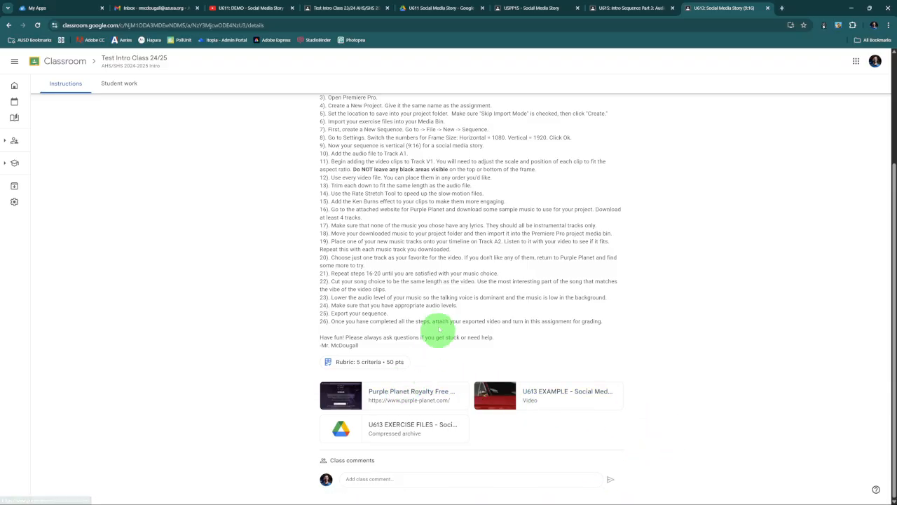
{"action": "scroll", "coordinate": [434, 329], "scroll_direction": "up", "scroll_amount": 3}
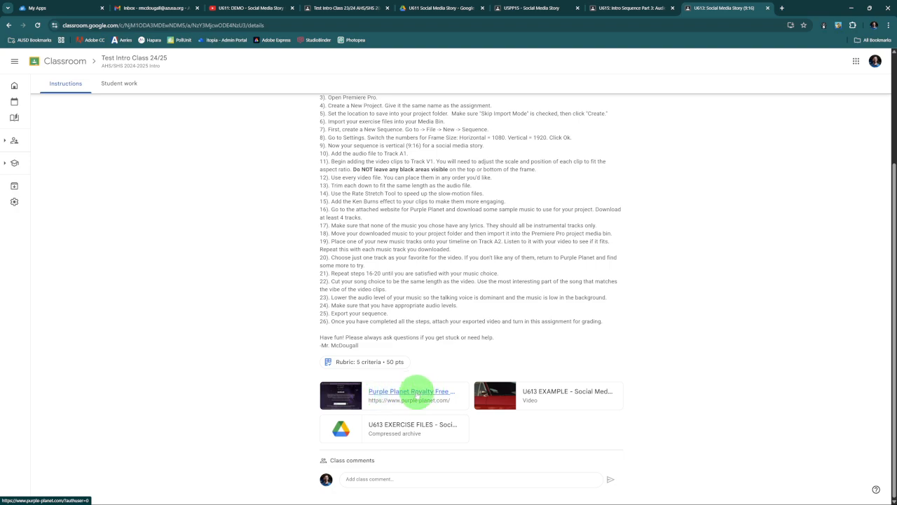
{"action": "left_click", "coordinate": [416, 395]}
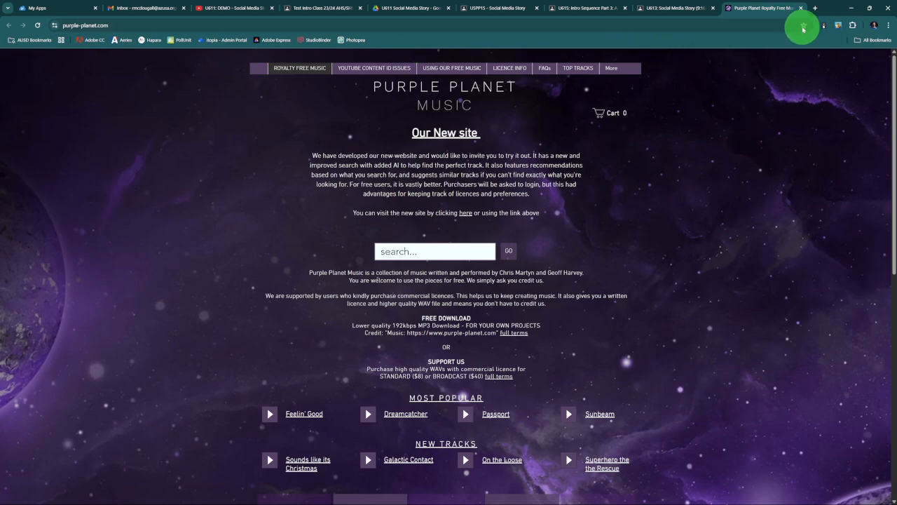
{"action": "left_click", "coordinate": [804, 27]}
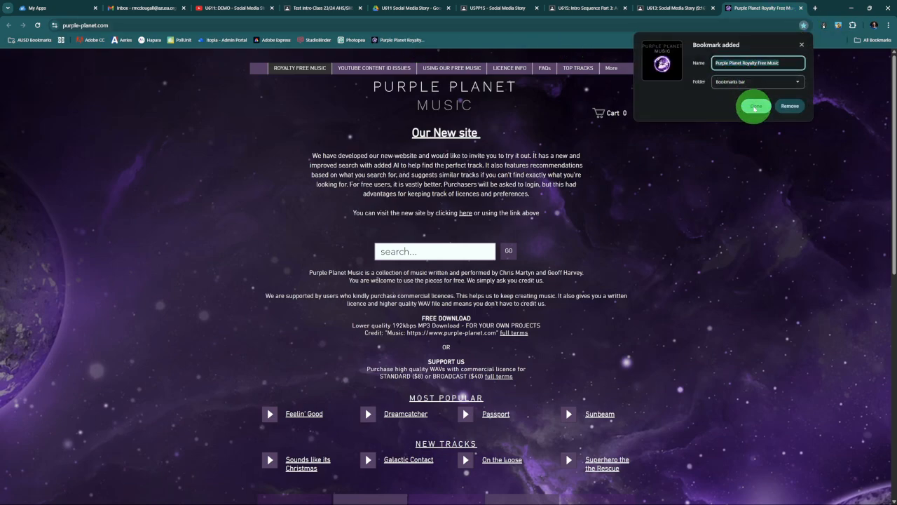
{"action": "left_click", "coordinate": [755, 106]}
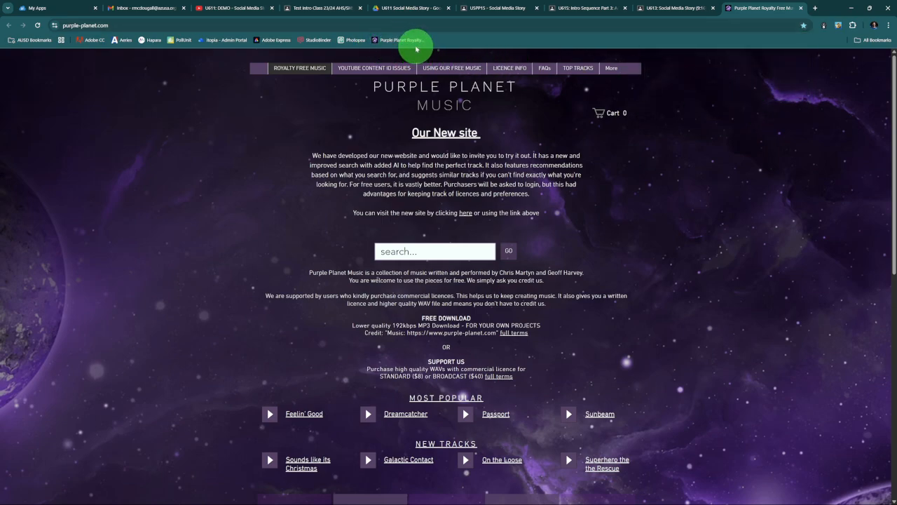
- Revisit the Classroom assignment's instructions and examine the download terms on the Purple Planet home page
{"action": "left_click", "coordinate": [676, 8]}
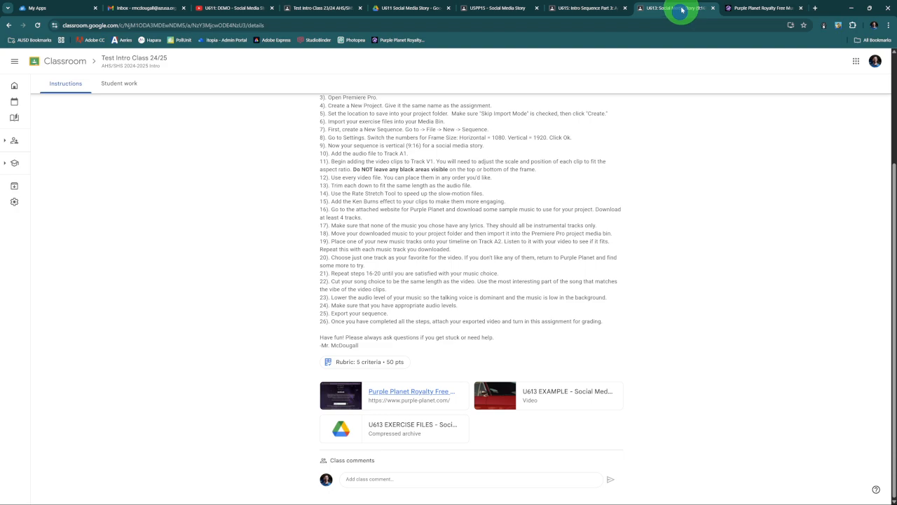
{"action": "left_click", "coordinate": [591, 352]}
{"action": "left_click", "coordinate": [738, 8]}
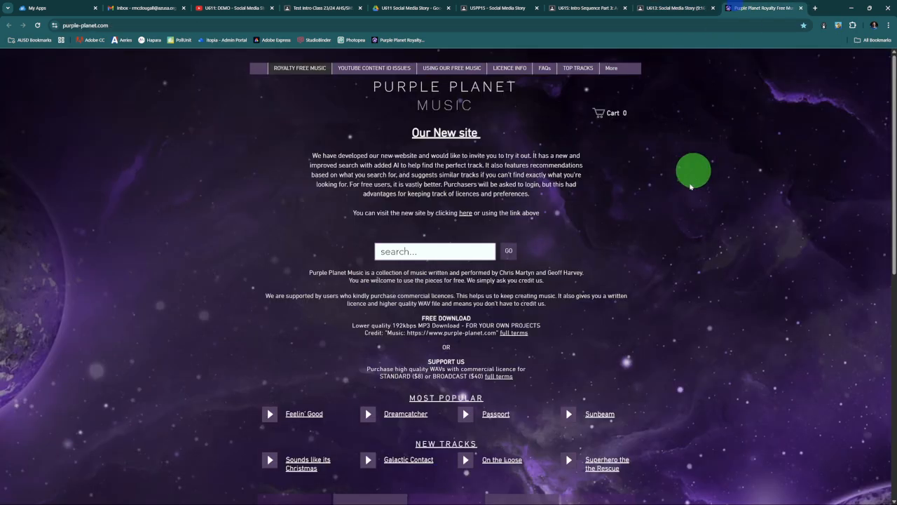
{"action": "scroll", "coordinate": [698, 229], "scroll_direction": "down", "scroll_amount": 1}
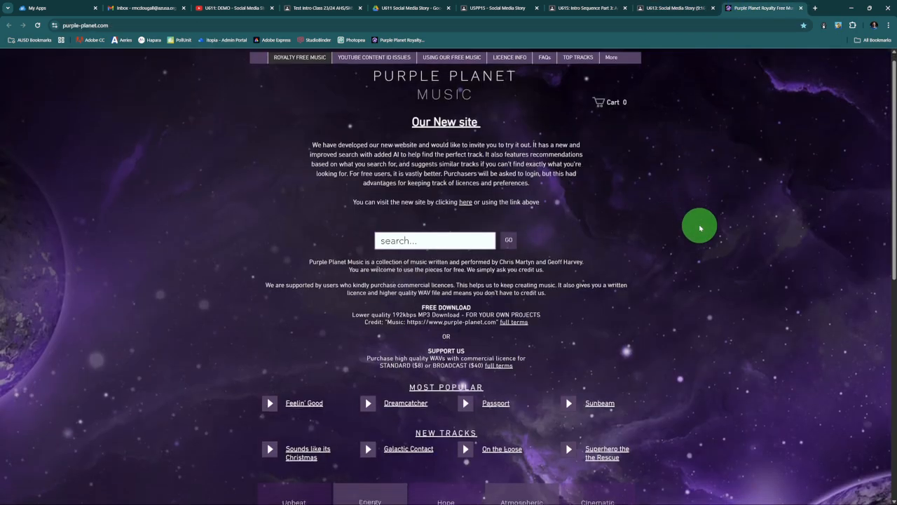
{"action": "scroll", "coordinate": [684, 224], "scroll_direction": "up", "scroll_amount": 1}
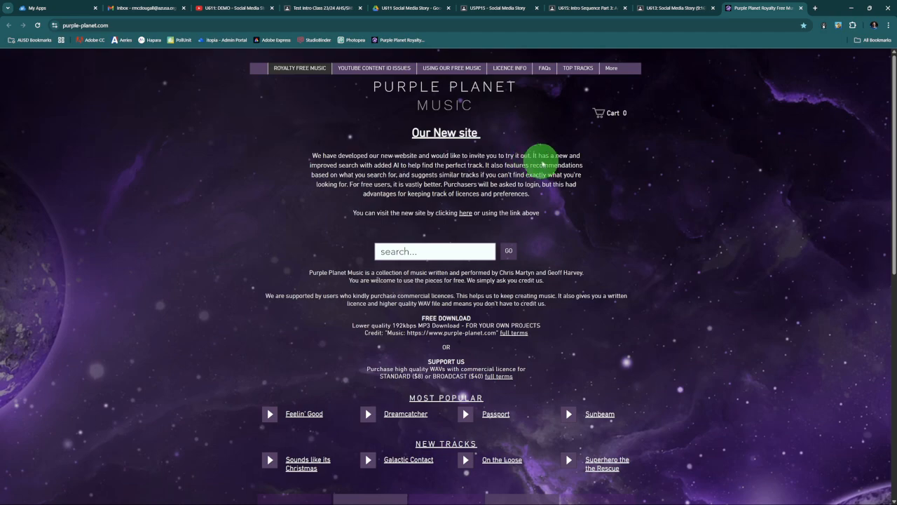
- Open Purple Planet's Upbeat music category and preview the track Feelin' Good
{"action": "scroll", "coordinate": [666, 286], "scroll_direction": "down", "scroll_amount": 2}
{"action": "scroll", "coordinate": [665, 286], "scroll_direction": "down", "scroll_amount": 2}
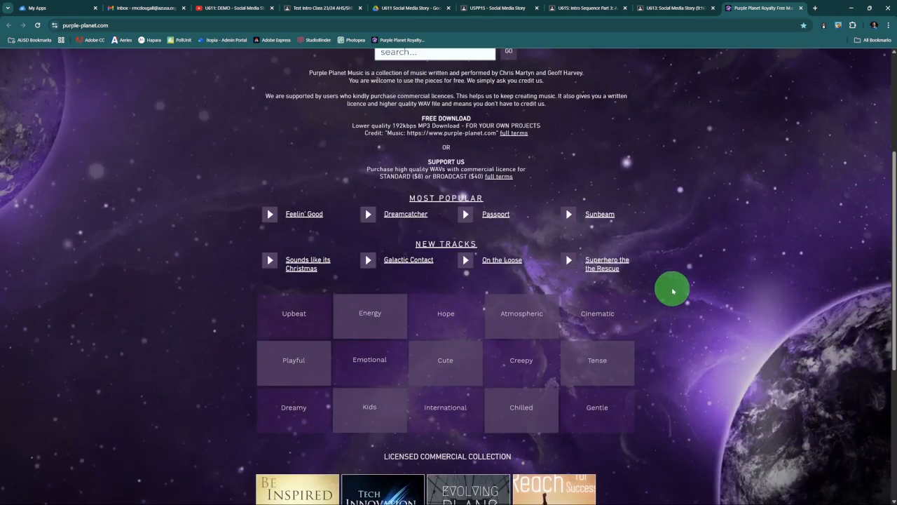
{"action": "scroll", "coordinate": [670, 288], "scroll_direction": "down", "scroll_amount": 2}
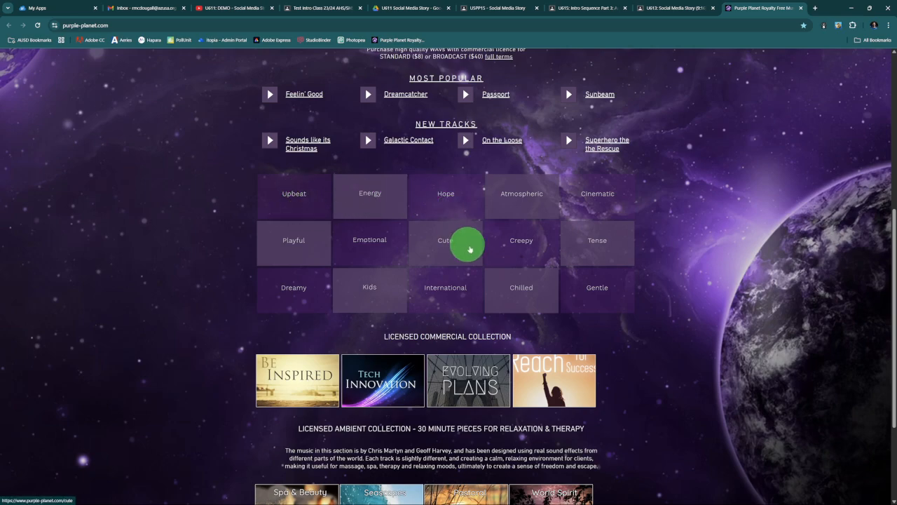
{"action": "left_click", "coordinate": [296, 196]}
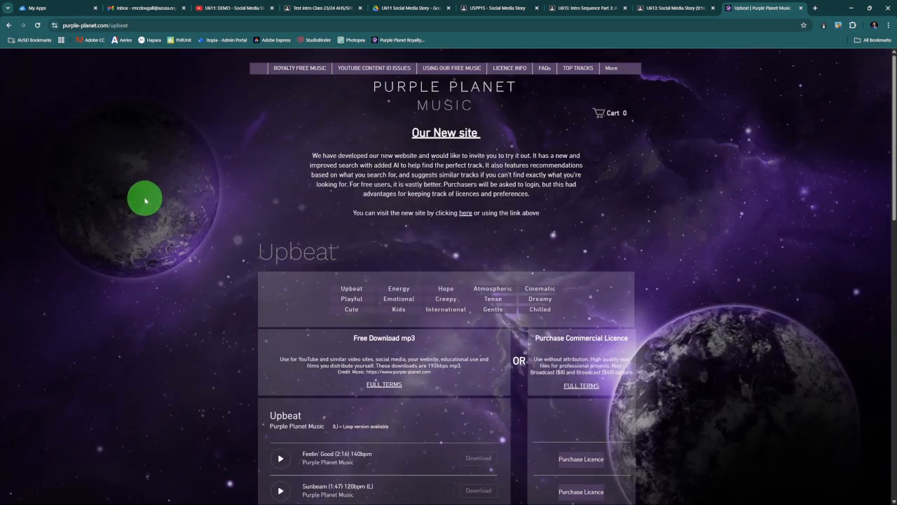
{"action": "scroll", "coordinate": [144, 198], "scroll_direction": "down", "scroll_amount": 2}
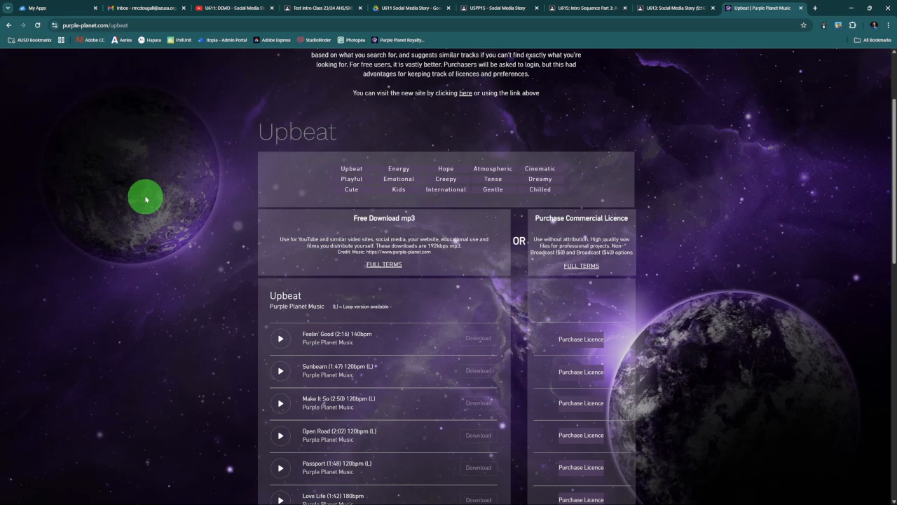
{"action": "scroll", "coordinate": [259, 321], "scroll_direction": "down", "scroll_amount": 2}
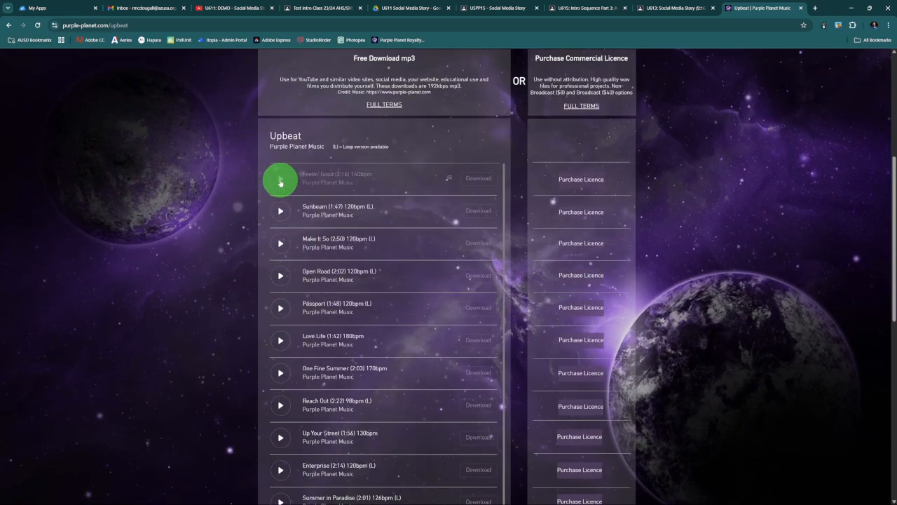
{"action": "left_click", "coordinate": [280, 180]}
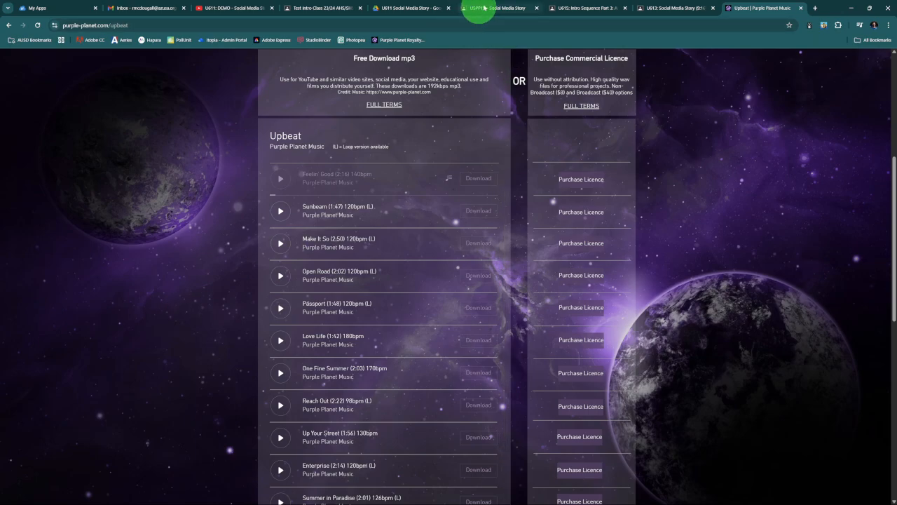
- Open the U613 EXAMPLE - Social Media Story video from the Classroom assignment and play it
{"action": "left_click", "coordinate": [662, 6]}
{"action": "left_click", "coordinate": [556, 395]}
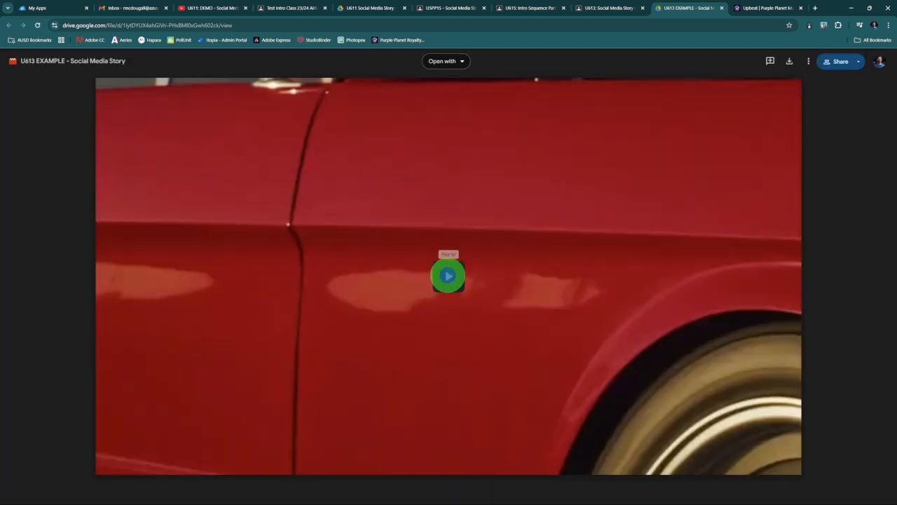
{"action": "left_click", "coordinate": [447, 275]}
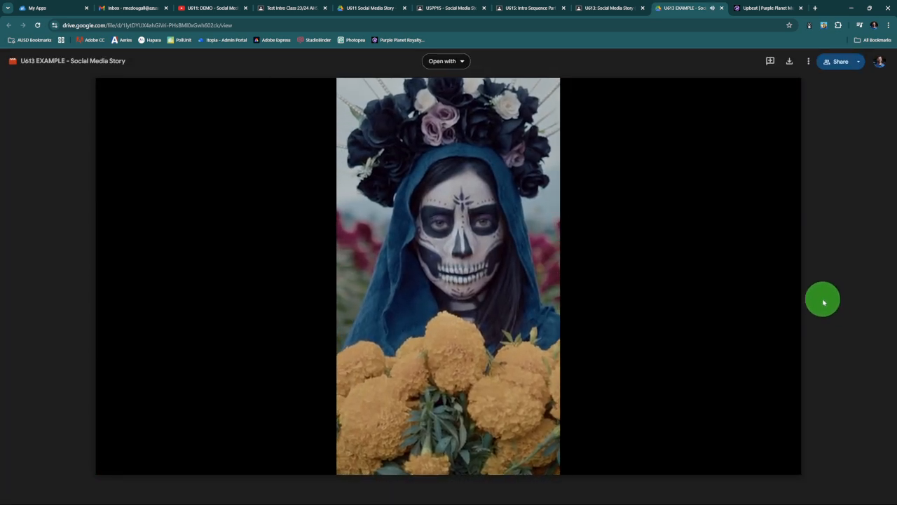
- Stop the example video, return to Purple Planet's Upbeat page and preview the track Make It So
{"action": "left_click", "coordinate": [453, 279]}
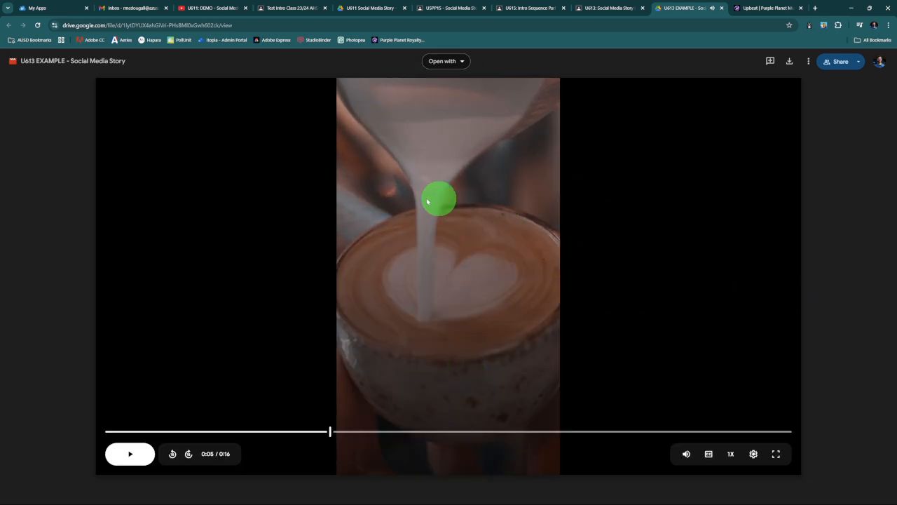
{"action": "left_click", "coordinate": [769, 8]}
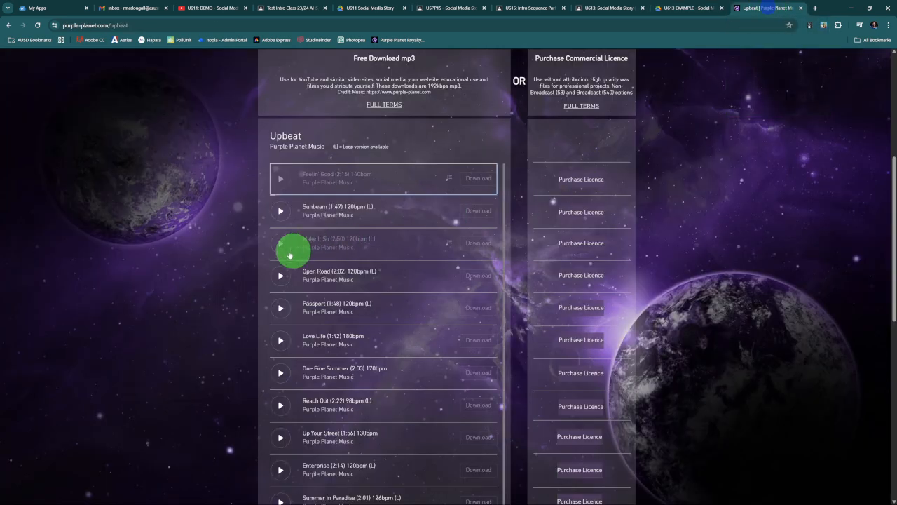
{"action": "left_click", "coordinate": [279, 245]}
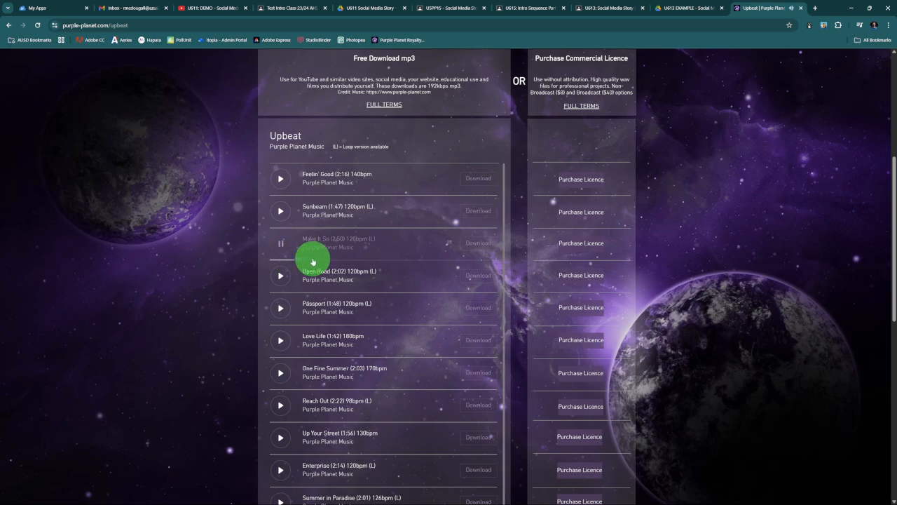
{"action": "left_click", "coordinate": [278, 243]}
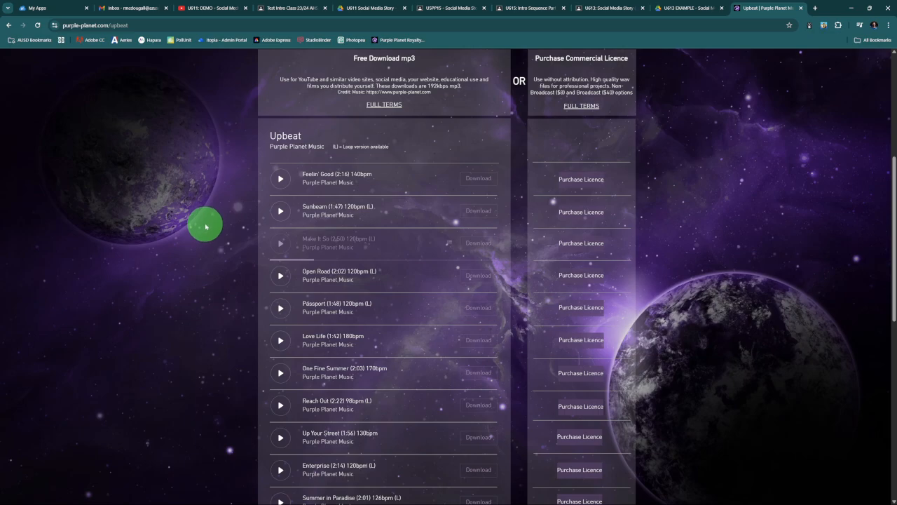
- Preview the track Sunbeam and download it for free as an MP3
{"action": "left_click", "coordinate": [280, 213]}
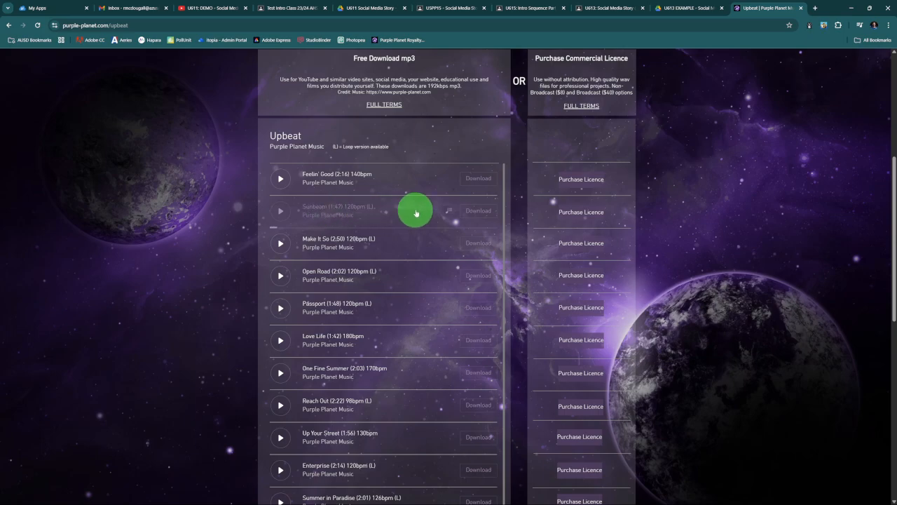
{"action": "left_click", "coordinate": [478, 212]}
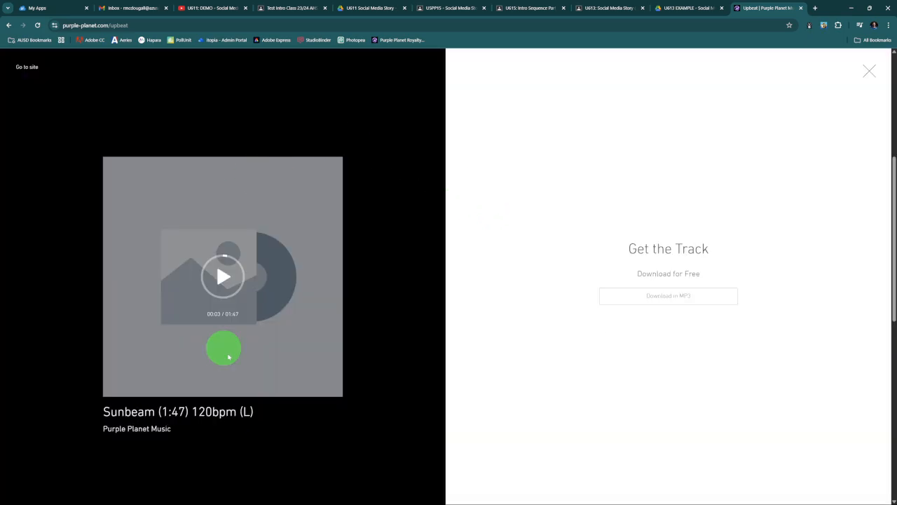
{"action": "left_click", "coordinate": [641, 300]}
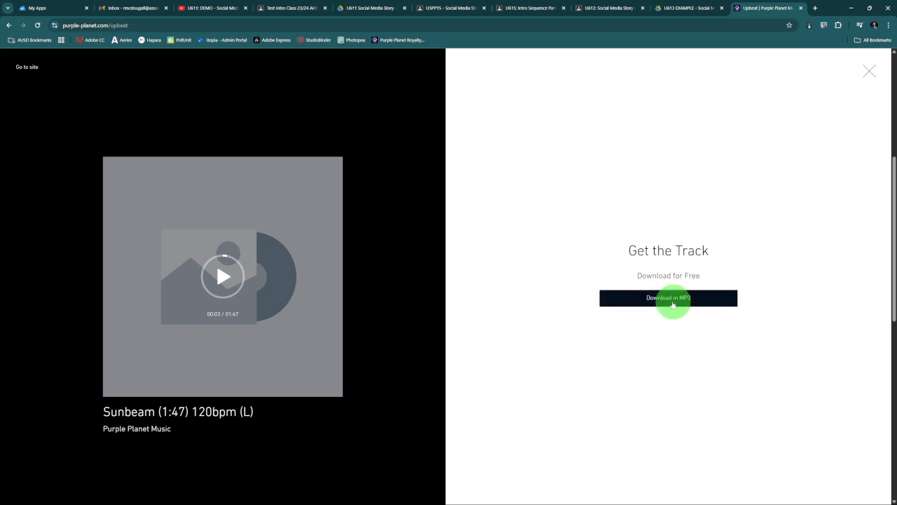
{"action": "left_click", "coordinate": [678, 305]}
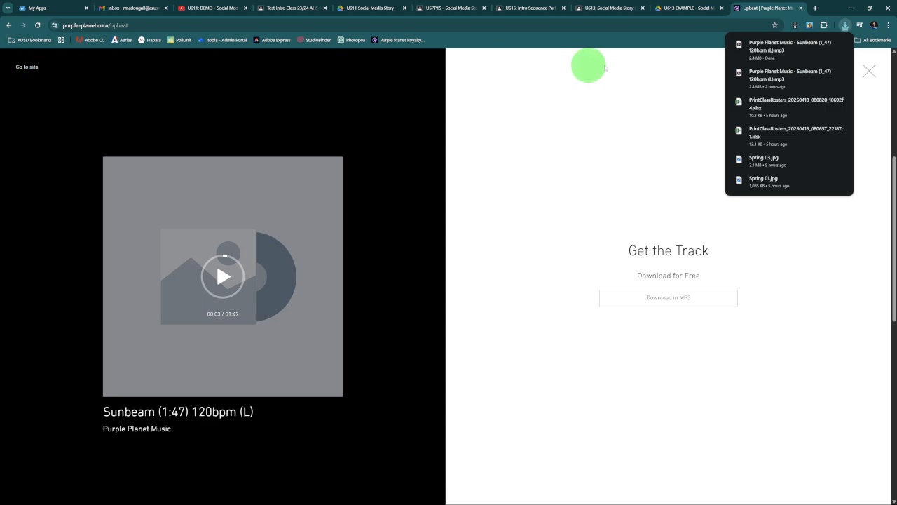
{"action": "left_click", "coordinate": [870, 73]}
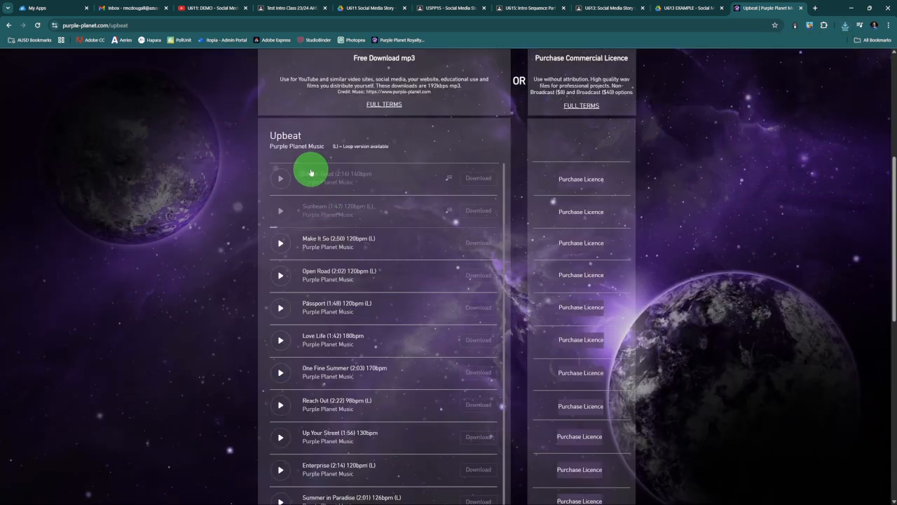
- Preview the track Love Life further down the Upbeat list and download it for free as an MP3
{"action": "scroll", "coordinate": [257, 327], "scroll_direction": "down", "scroll_amount": 2}
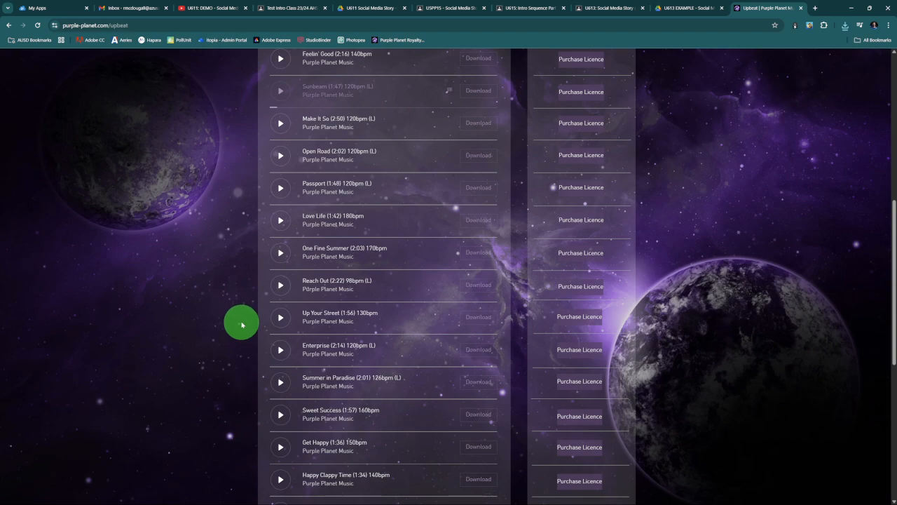
{"action": "left_click", "coordinate": [279, 124]}
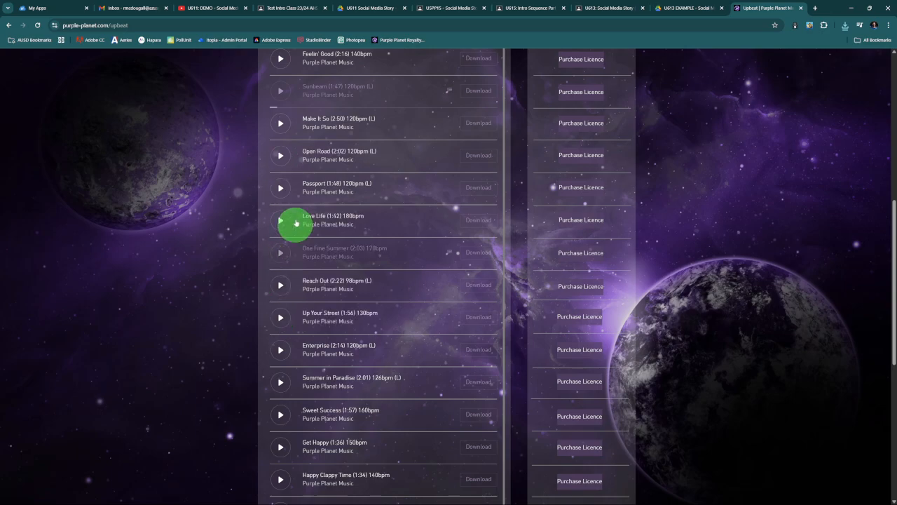
{"action": "left_click", "coordinate": [281, 219]}
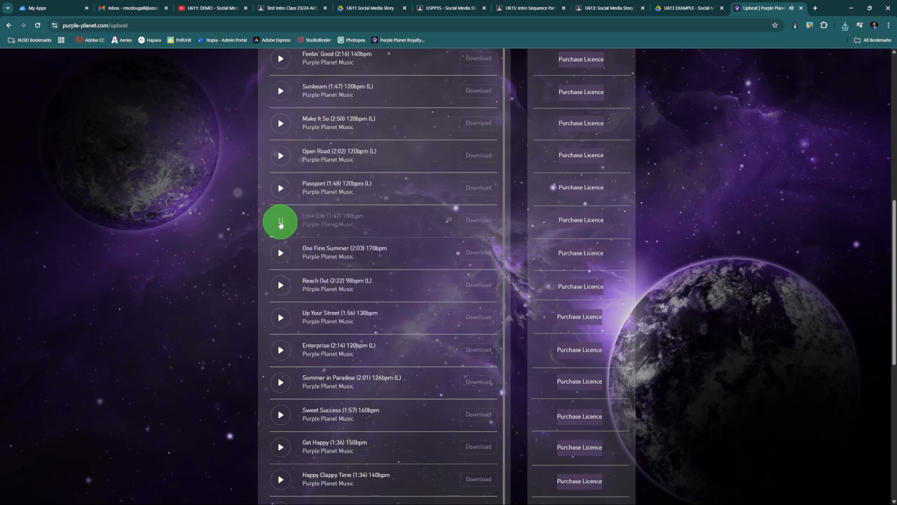
{"action": "left_click", "coordinate": [480, 218]}
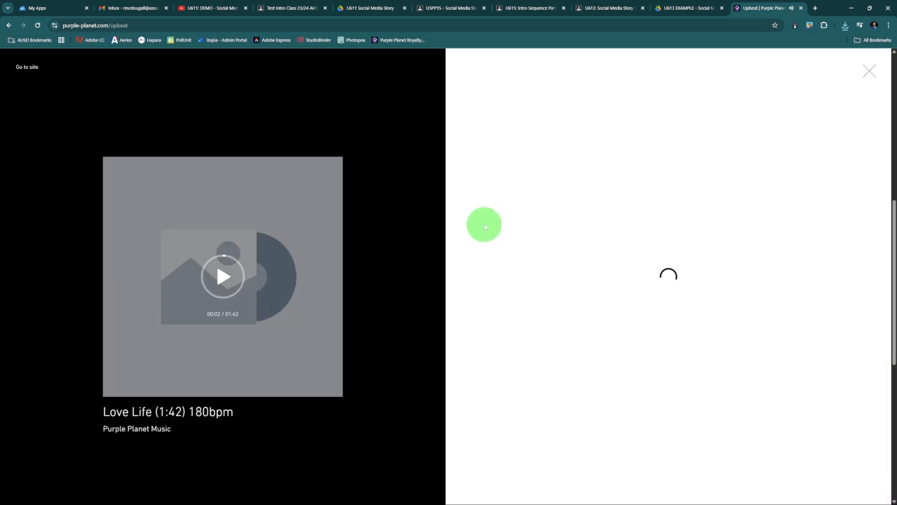
{"action": "left_click", "coordinate": [686, 298]}
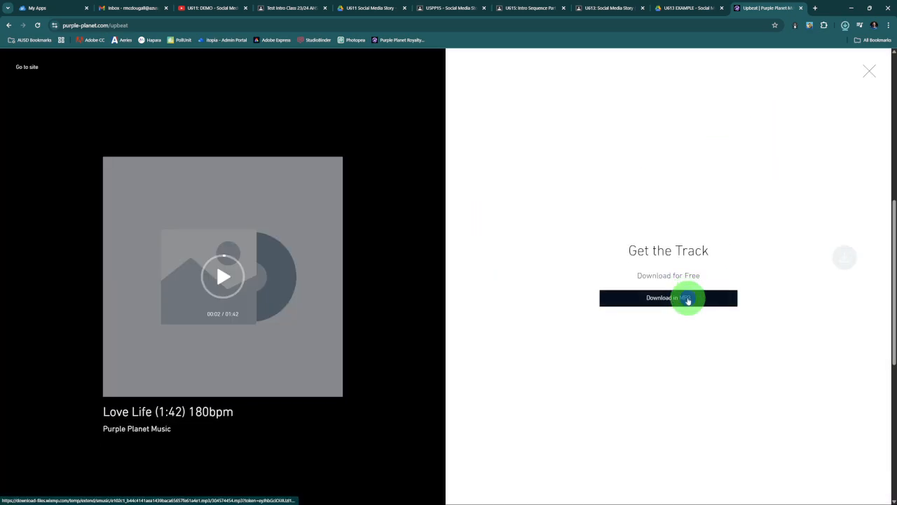
{"action": "left_click", "coordinate": [869, 70]}
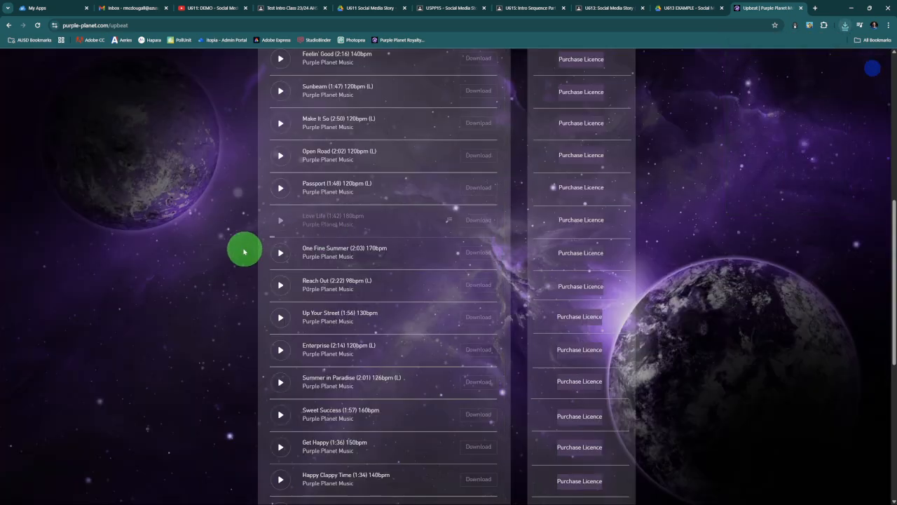
- Preview more Upbeat tracks, including Summer in Paradise, Sweet Success and Get Happy
{"action": "scroll", "coordinate": [244, 251], "scroll_direction": "down", "scroll_amount": 2}
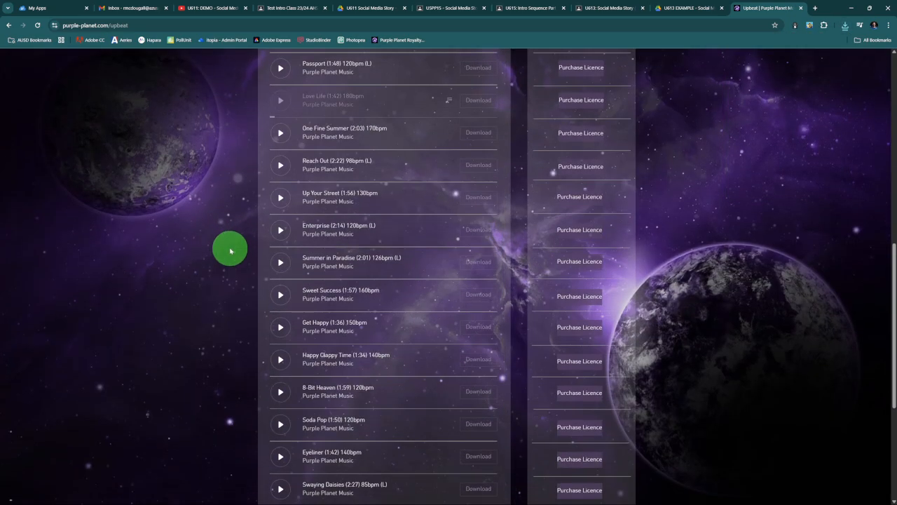
{"action": "left_click", "coordinate": [281, 232]}
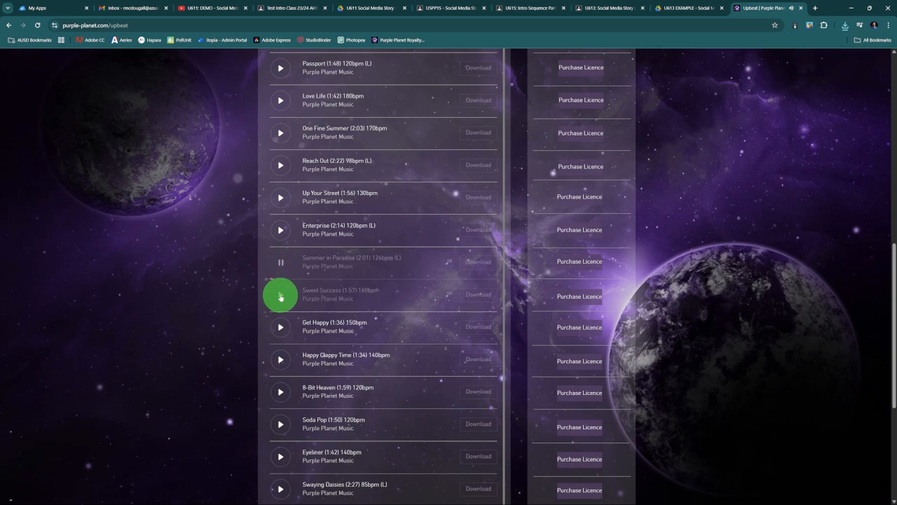
{"action": "left_click", "coordinate": [281, 295]}
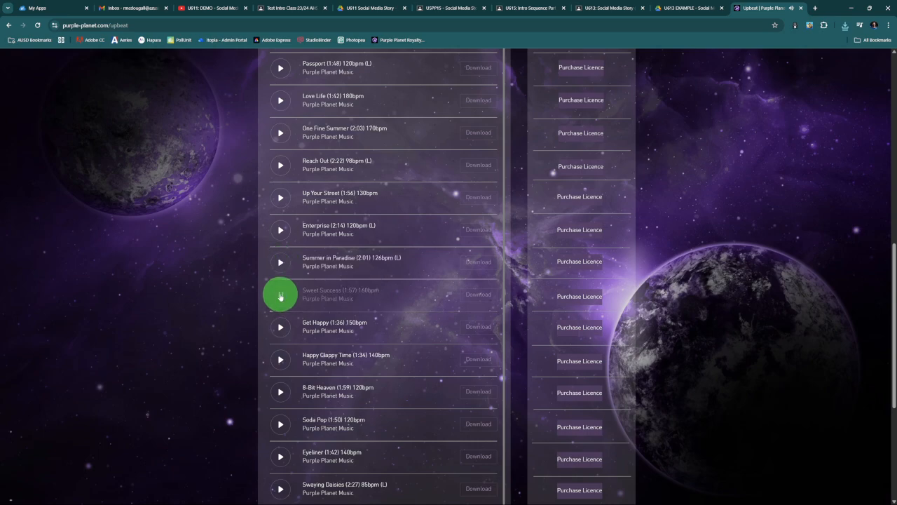
{"action": "left_click", "coordinate": [278, 330]}
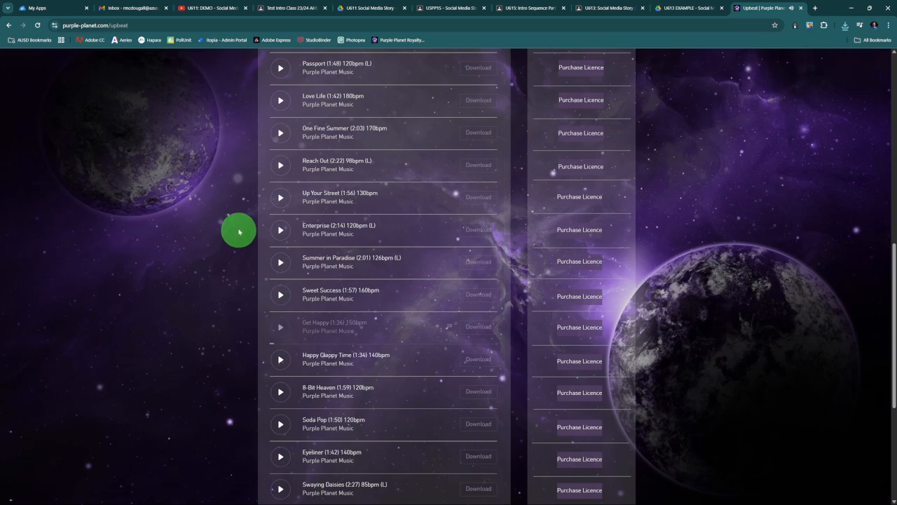
{"action": "scroll", "coordinate": [279, 113], "scroll_direction": "up", "scroll_amount": 1}
{"action": "scroll", "coordinate": [278, 105], "scroll_direction": "up", "scroll_amount": 2}
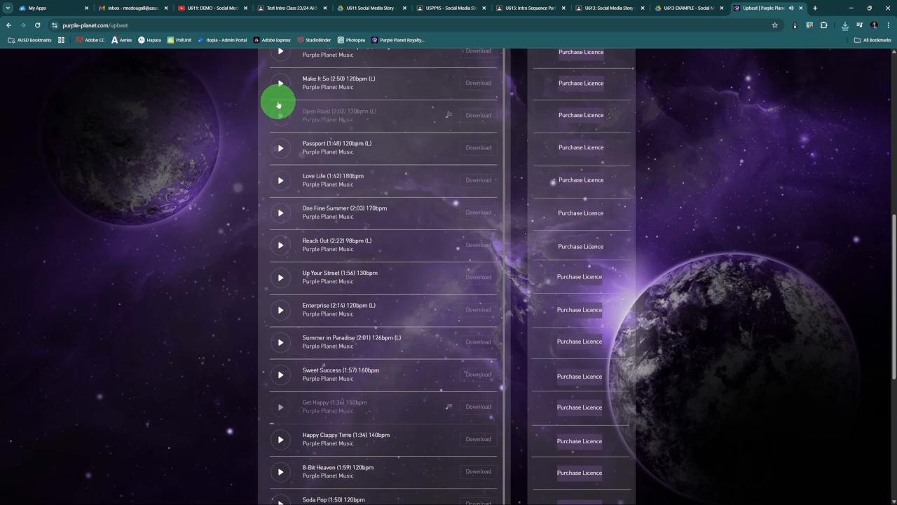
- Preview the track Open Road and download it for free as an MP3
{"action": "left_click", "coordinate": [281, 85]}
{"action": "left_click", "coordinate": [281, 118]}
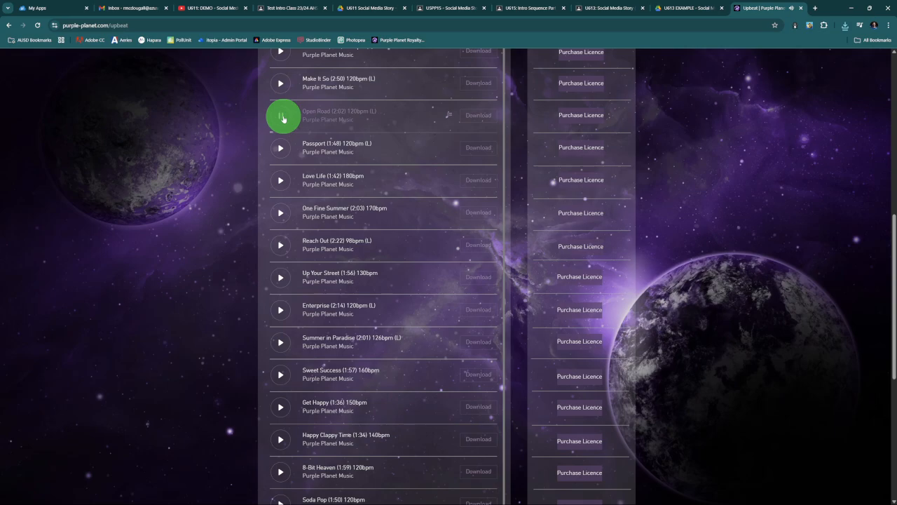
{"action": "left_click", "coordinate": [477, 117]}
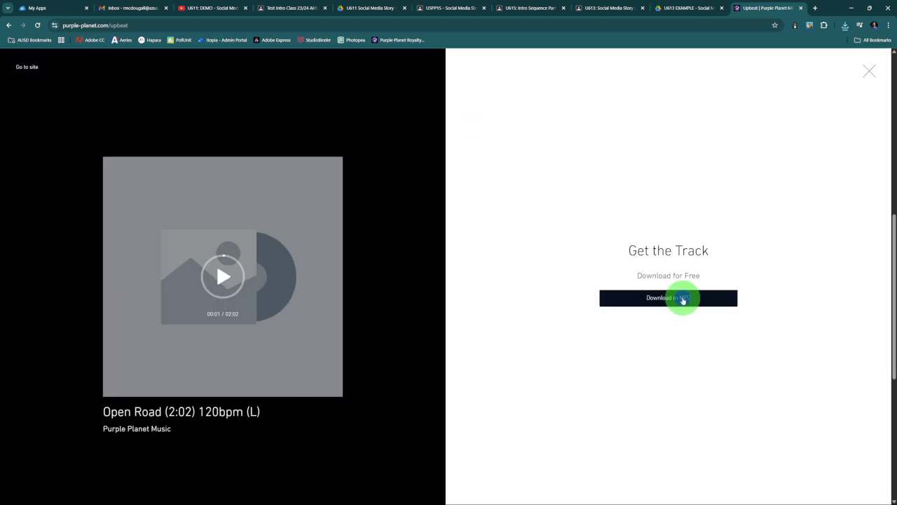
{"action": "left_click", "coordinate": [681, 299]}
{"action": "left_click", "coordinate": [870, 74]}
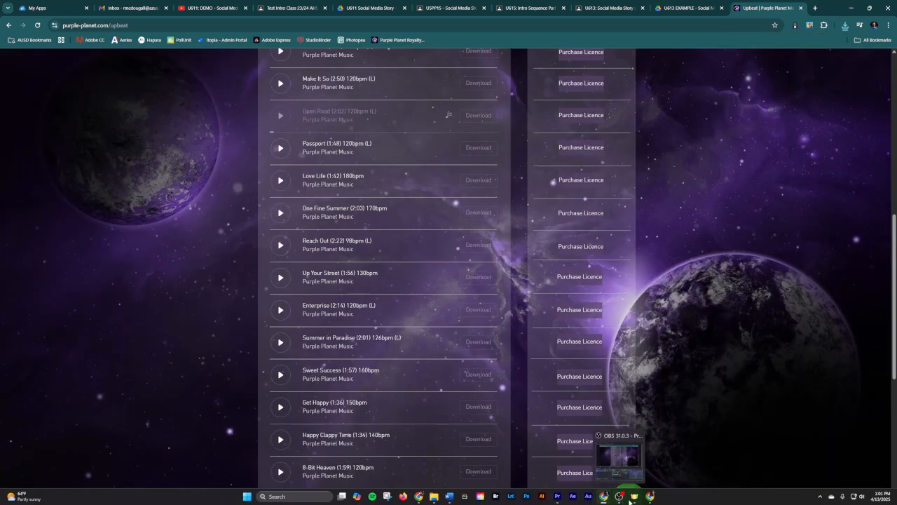
- Copy the three Purple Planet MP3s from Downloads into the U611 EXERCISE FILES - Social Media Story folder in File Explorer
{"action": "mouse_move", "coordinate": [629, 500]}
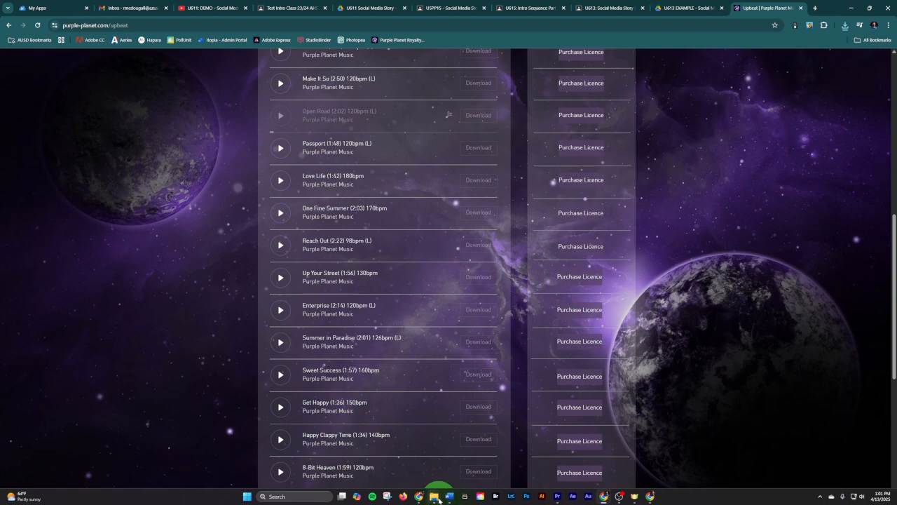
{"action": "mouse_move", "coordinate": [435, 499]}
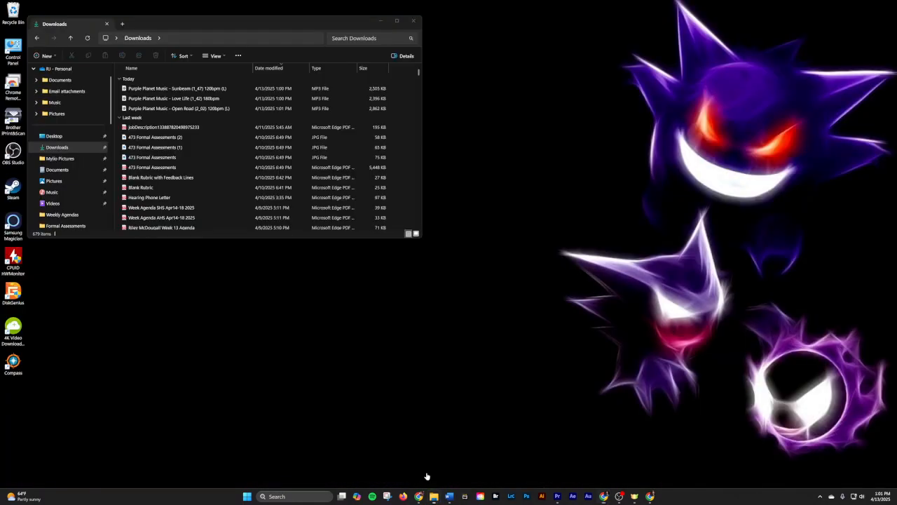
{"action": "left_click", "coordinate": [398, 459]}
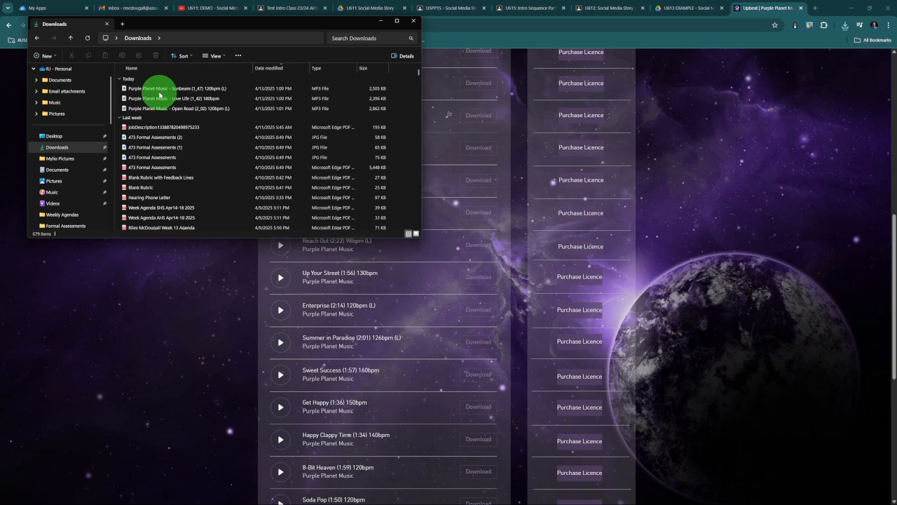
{"action": "mouse_move", "coordinate": [463, 494]}
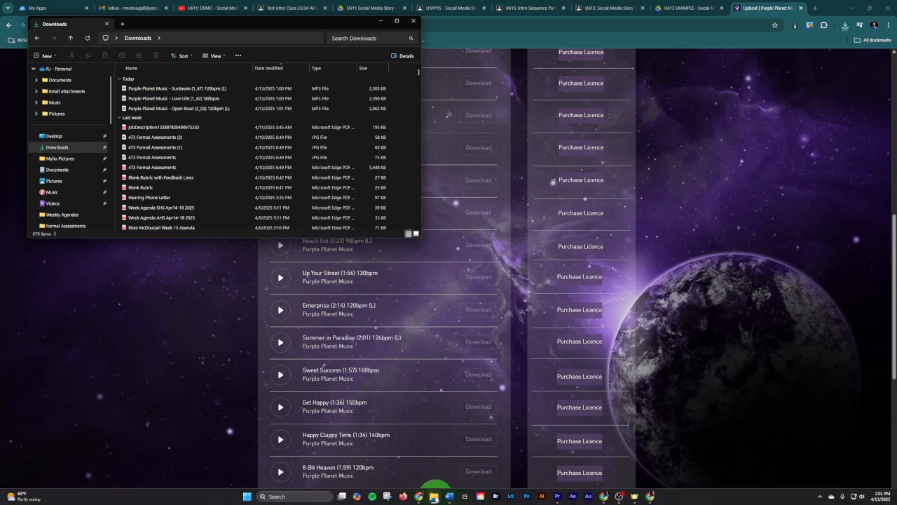
{"action": "mouse_move", "coordinate": [434, 496]}
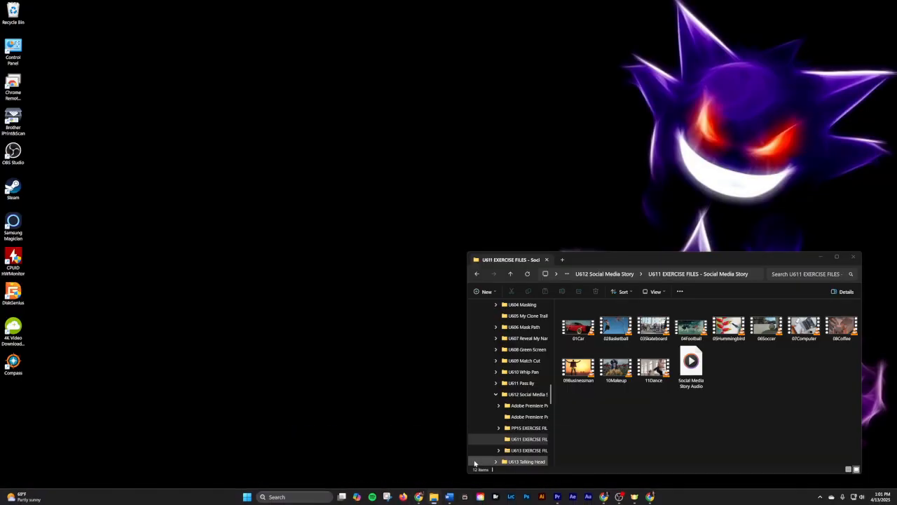
{"action": "left_click", "coordinate": [471, 464]}
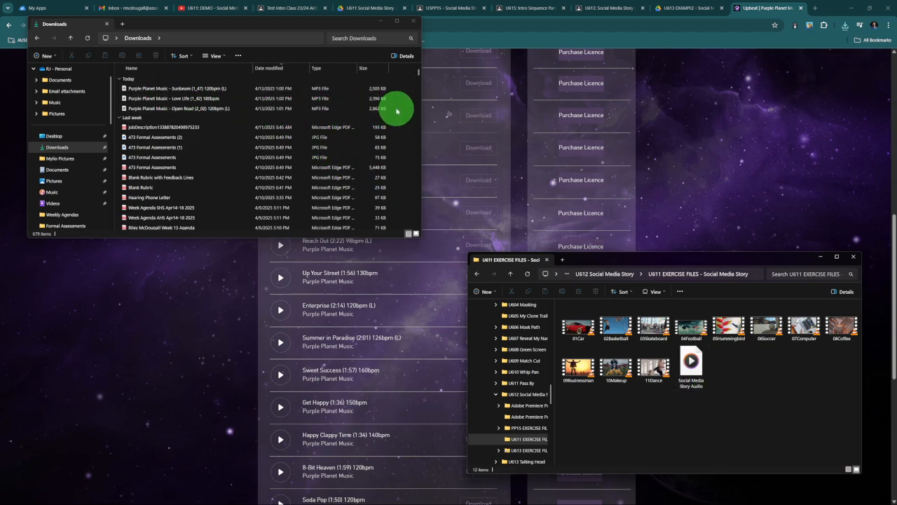
{"action": "left_click_drag", "start_coordinate": [397, 108], "coordinate": [767, 391]}
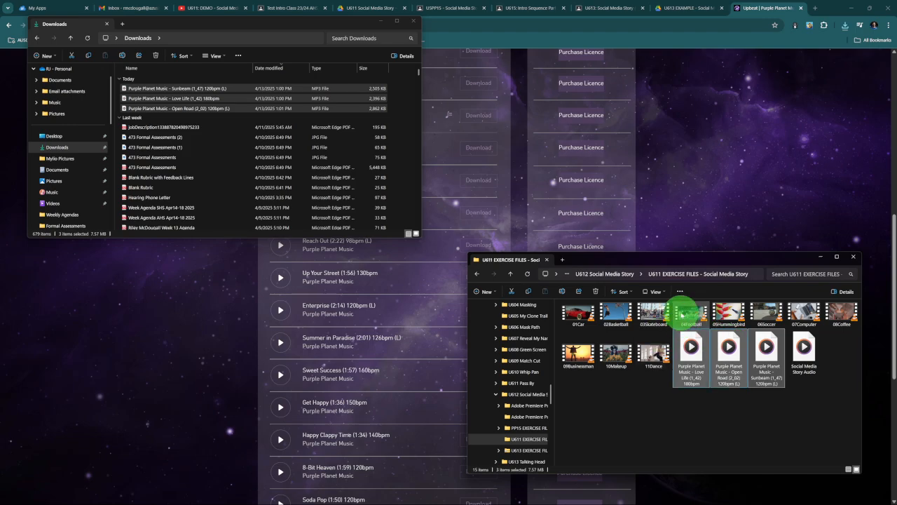
- Switch to Premiere Pro and import the Love Life, Open Road and Sunbeam MP3s from the exercise files folder into the project
{"action": "left_click", "coordinate": [558, 497]}
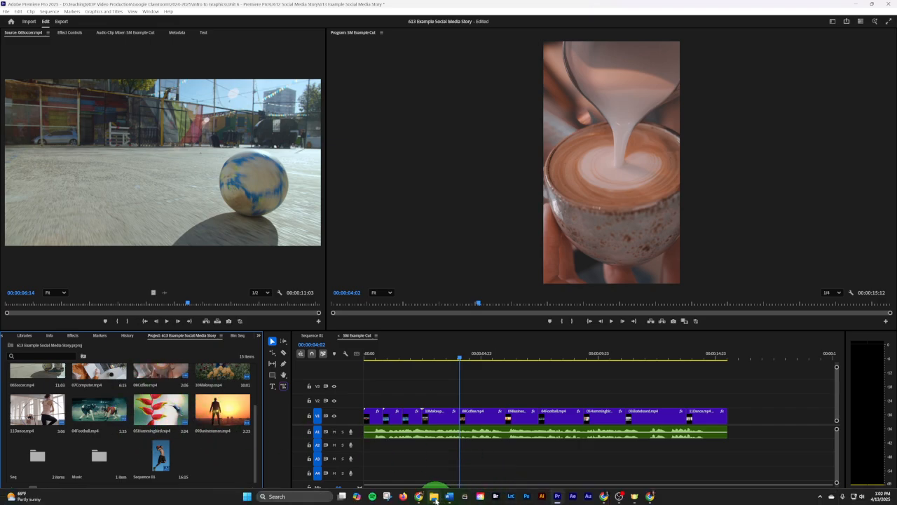
{"action": "mouse_move", "coordinate": [434, 499]}
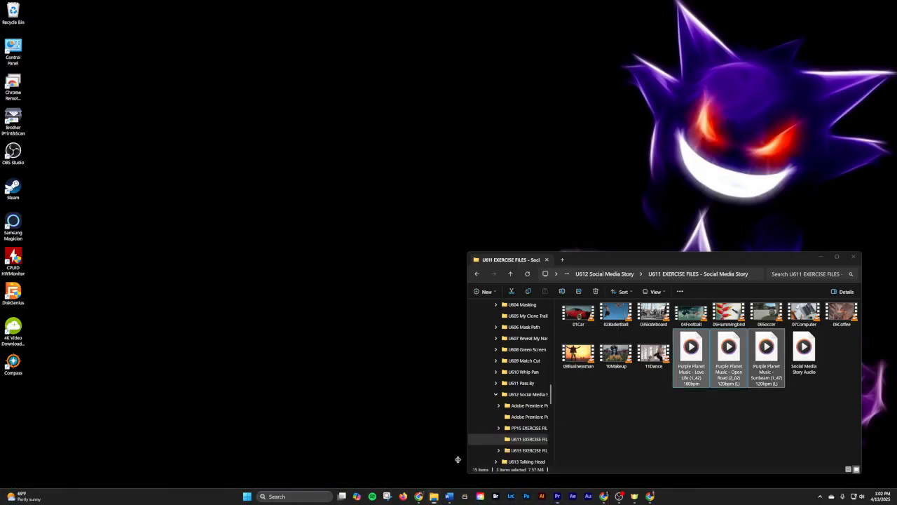
{"action": "left_click", "coordinate": [455, 466]}
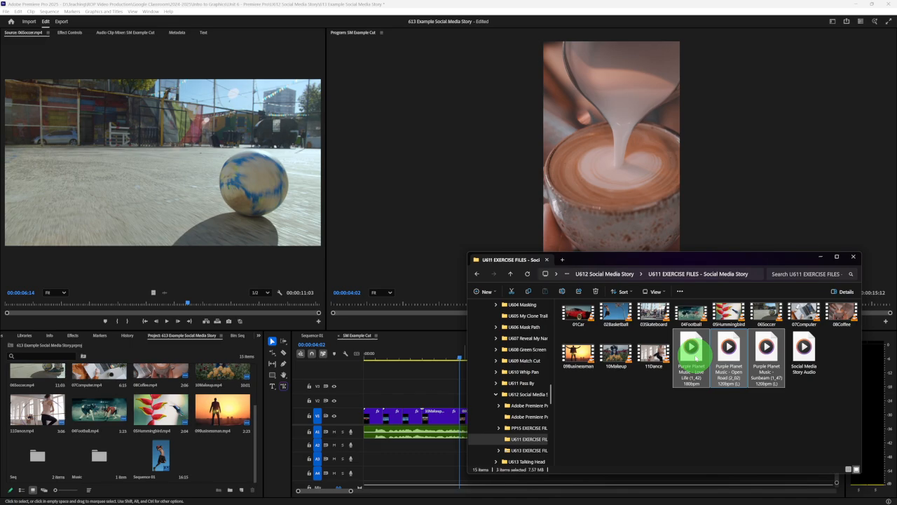
{"action": "left_click_drag", "start_coordinate": [694, 358], "coordinate": [232, 472]}
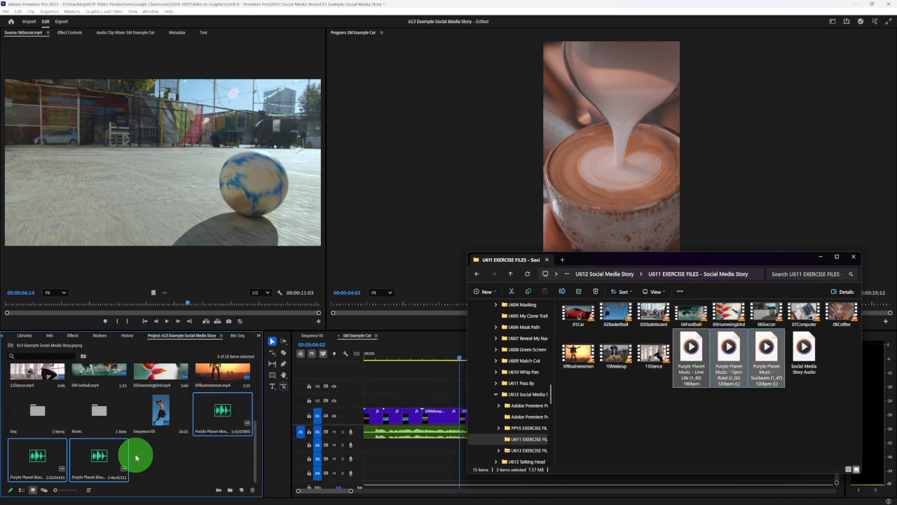
{"action": "left_click", "coordinate": [165, 456]}
{"action": "left_click", "coordinate": [166, 452]}
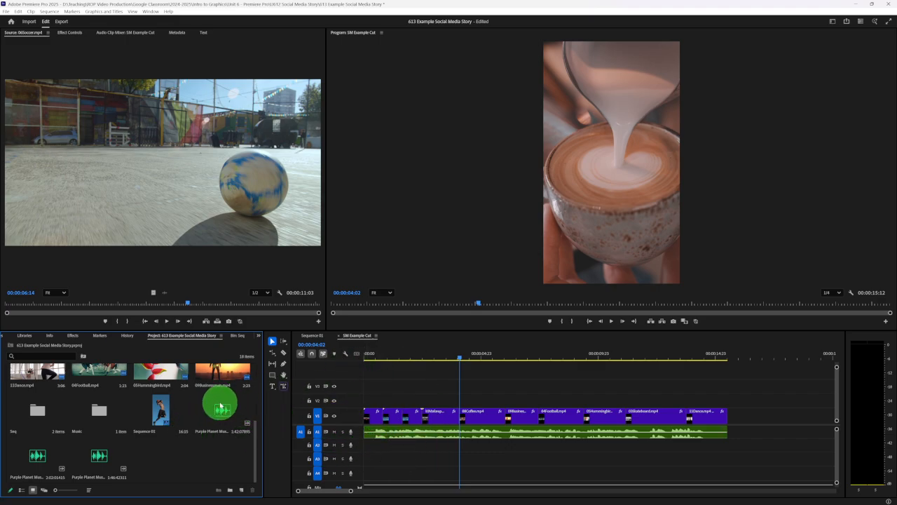
- Show the project items as a list and widen the Name column enough to read the full music file names
{"action": "left_click", "coordinate": [23, 489]}
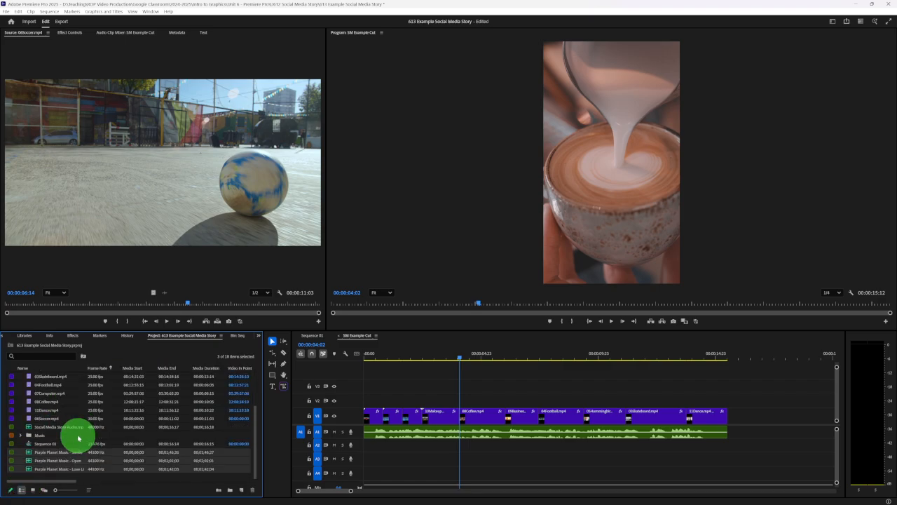
{"action": "left_click", "coordinate": [84, 453]}
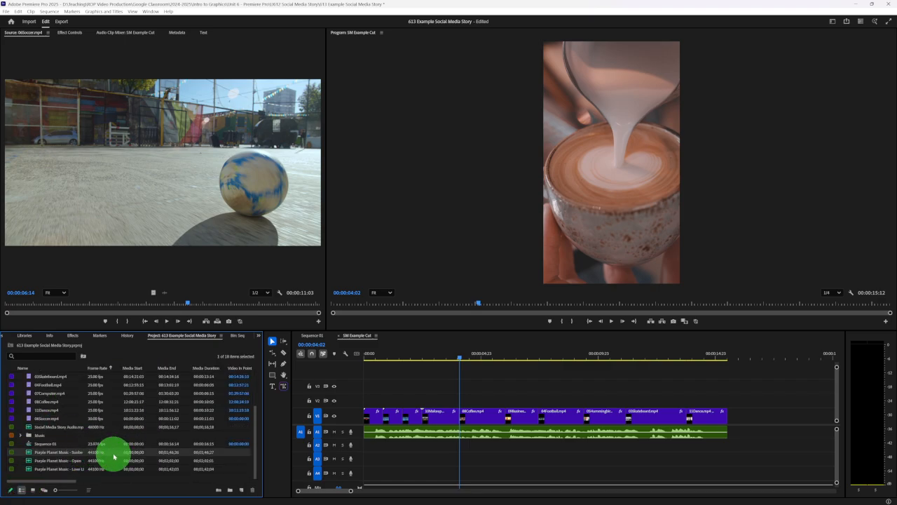
{"action": "left_click_drag", "start_coordinate": [87, 365], "coordinate": [140, 365]}
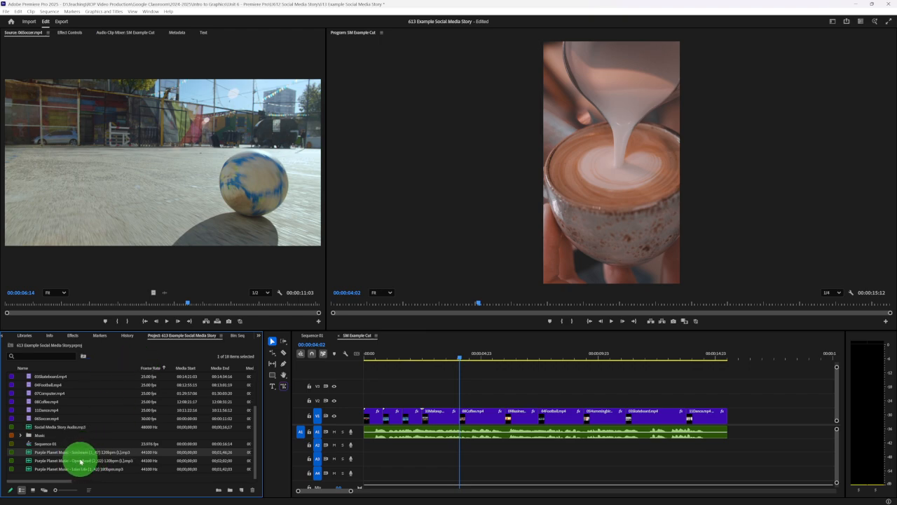
- Audition the Open Road track on A2 beneath the voice-over from the sequence start, and remove it from the timeline
{"action": "left_click_drag", "start_coordinate": [82, 463], "coordinate": [357, 444]}
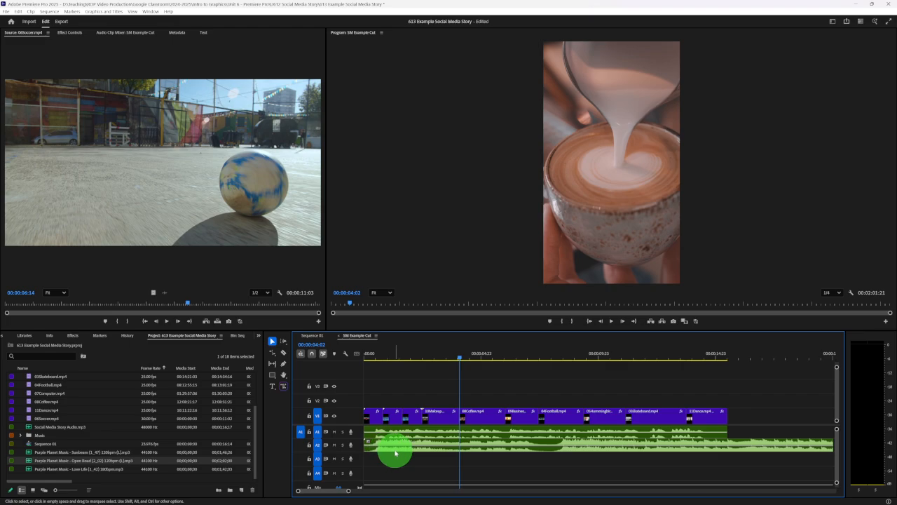
{"action": "left_click", "coordinate": [373, 357]}
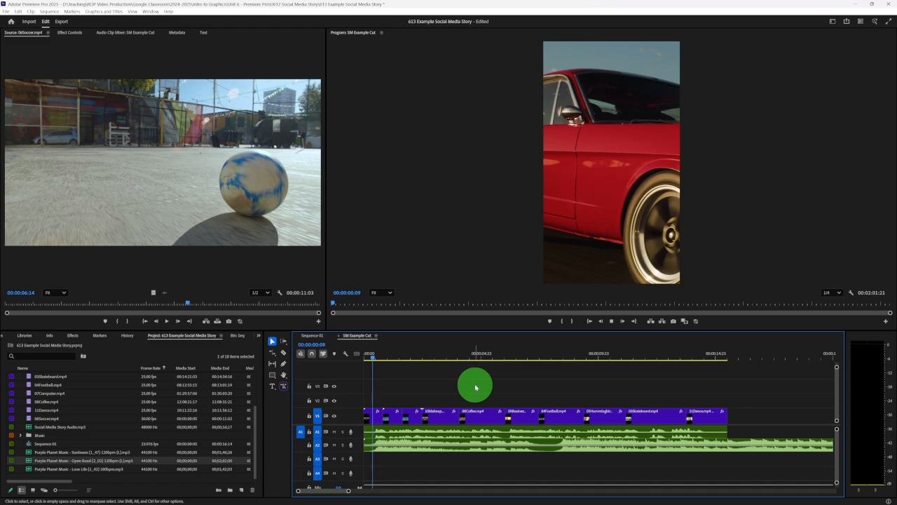
{"action": "key", "text": "space"}
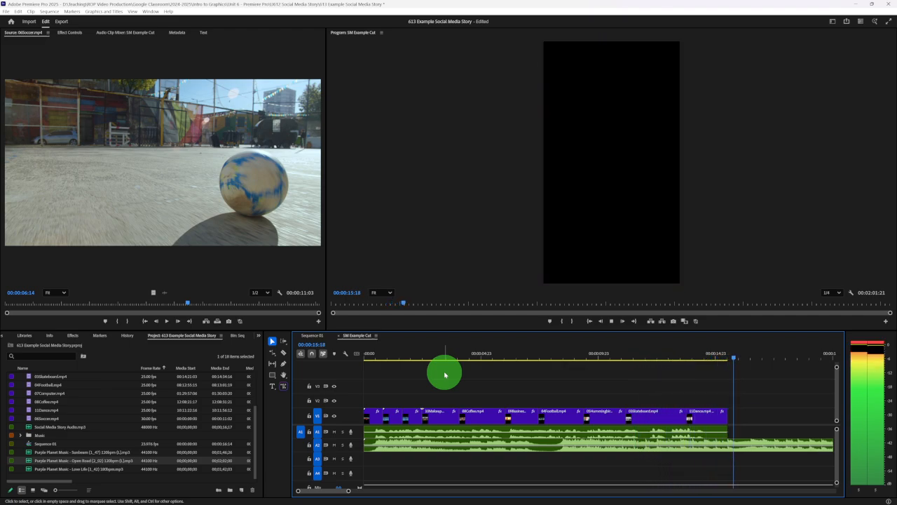
{"action": "key", "text": "space"}
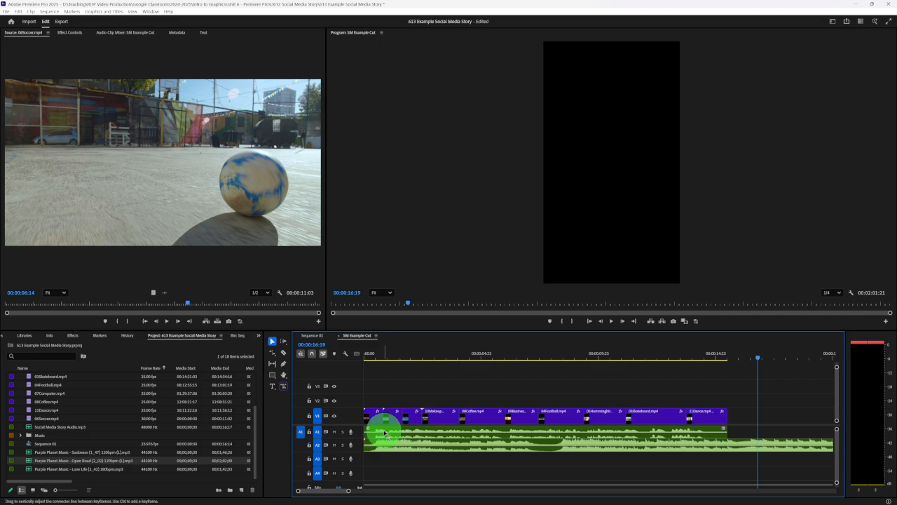
{"action": "left_click", "coordinate": [420, 451]}
{"action": "key", "text": "Delete"}
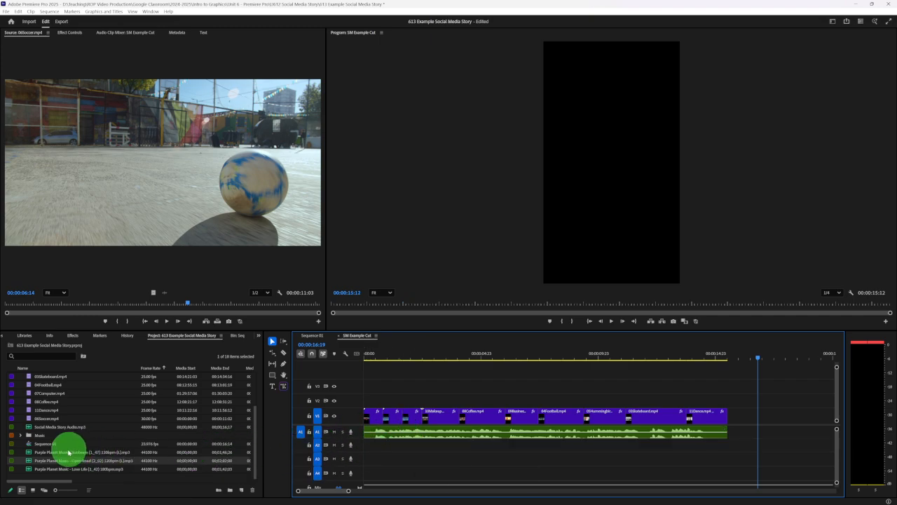
- Audition the Sunbeam track on A2 beneath the voice-over from the sequence start, and delete it from the timeline
{"action": "left_click_drag", "start_coordinate": [66, 453], "coordinate": [362, 444]}
{"action": "left_click", "coordinate": [365, 356]}
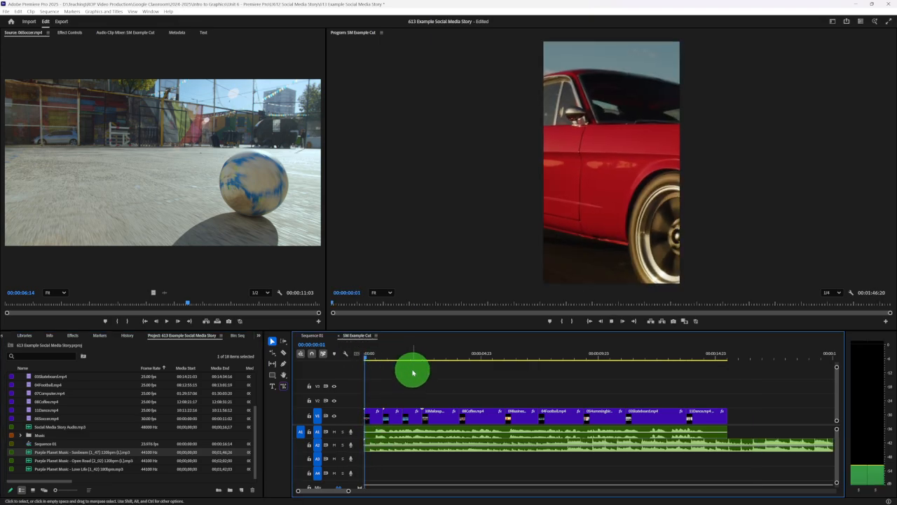
{"action": "key", "text": "space"}
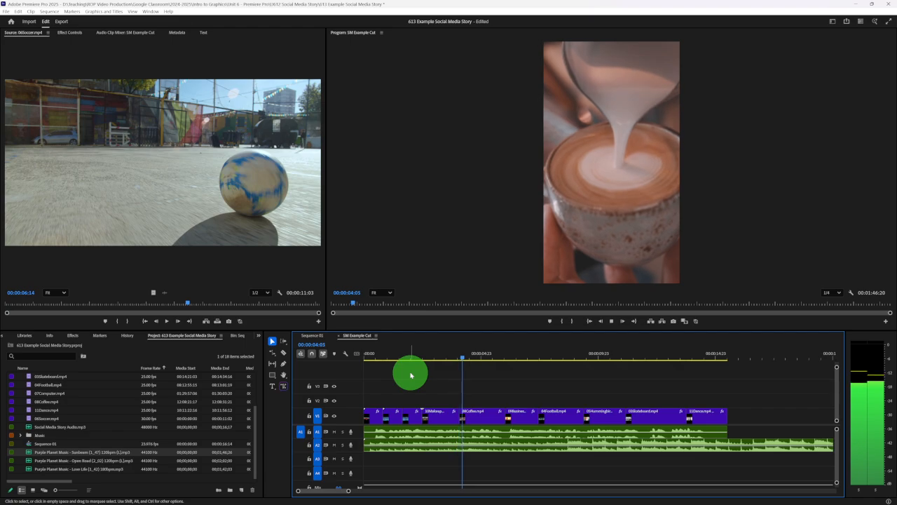
{"action": "key", "text": "space"}
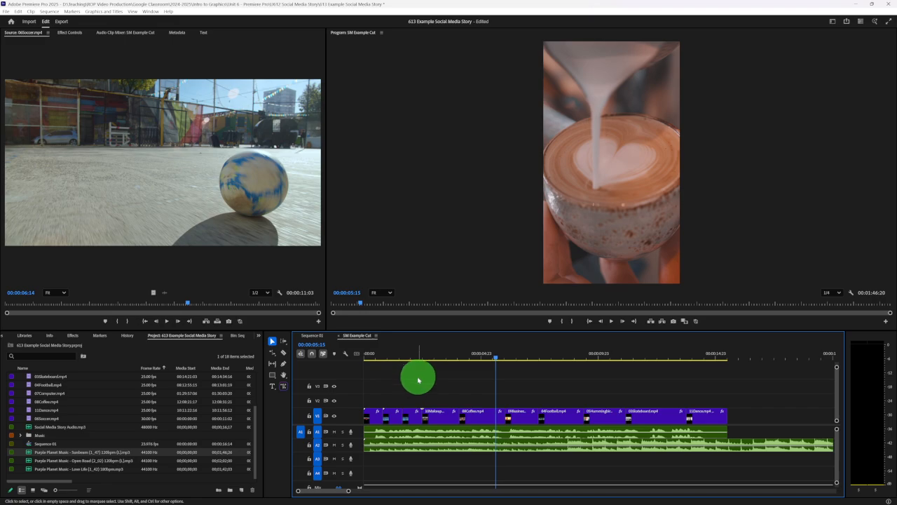
{"action": "left_click", "coordinate": [428, 452]}
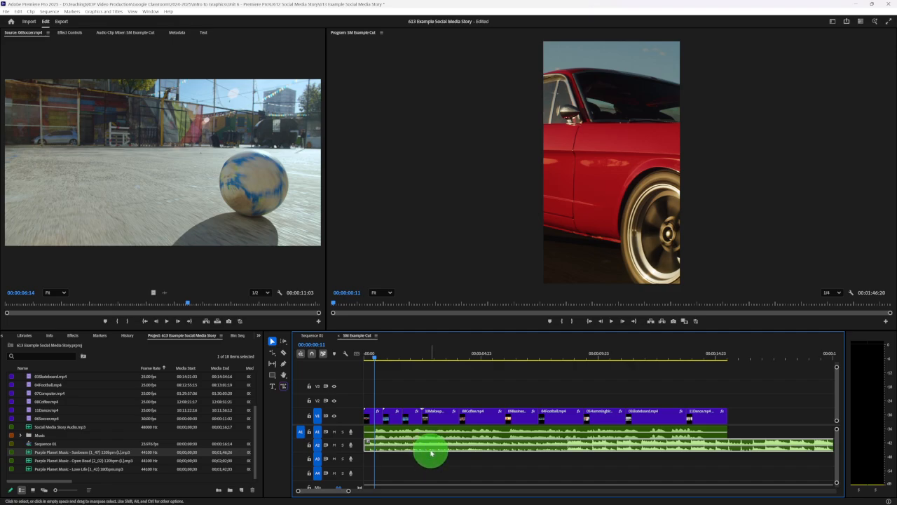
{"action": "key", "text": "Delete"}
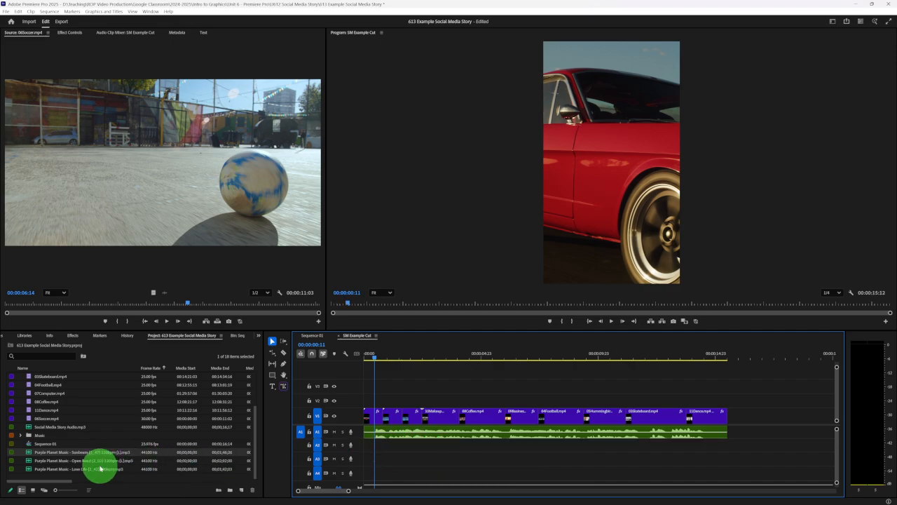
- Place the Open Road music on A2 at the start of the sequence and play it with the voice-over
{"action": "left_click_drag", "start_coordinate": [93, 465], "coordinate": [367, 450]}
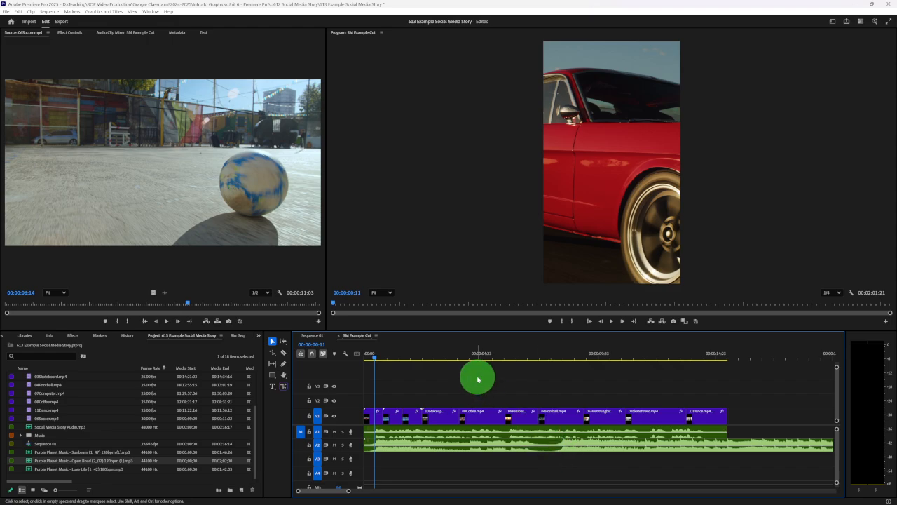
{"action": "key", "text": "space"}
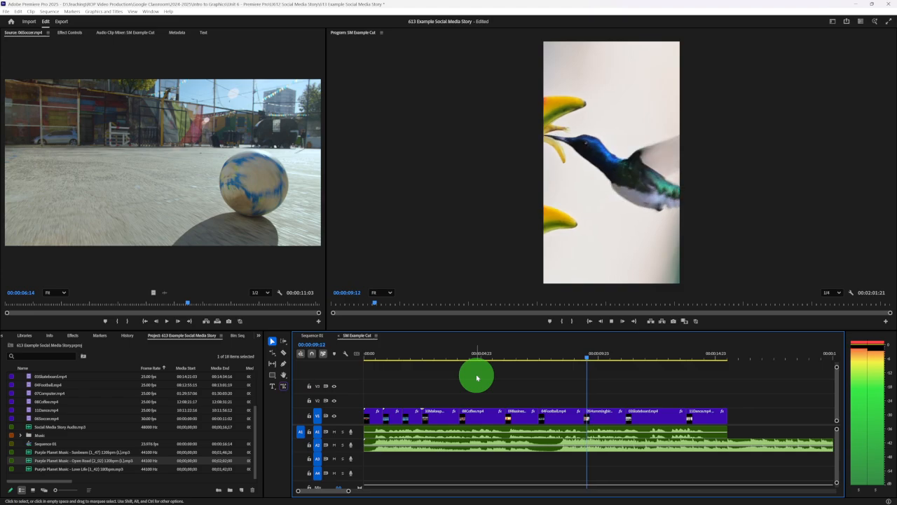
{"action": "key", "text": "space"}
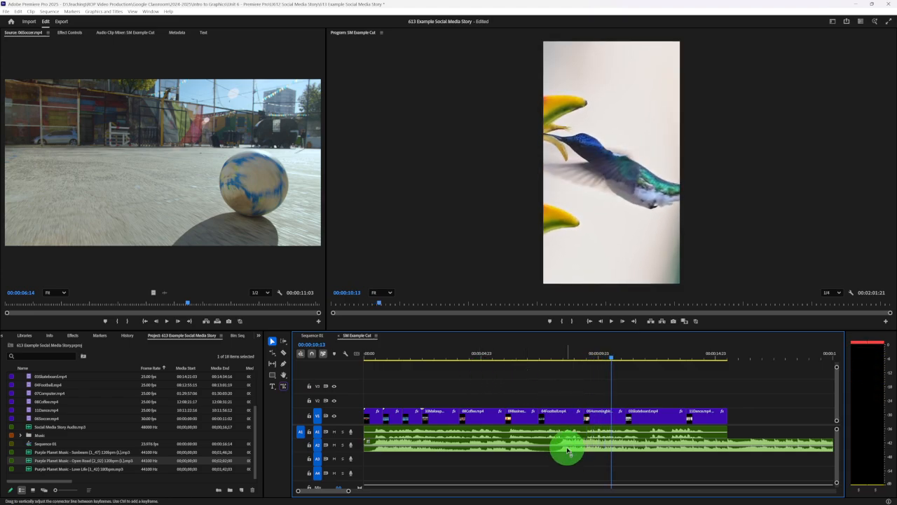
- Trim about 8 seconds off the start of the Open Road clip, align it with the sequence start, and preview the opening
{"action": "left_click_drag", "start_coordinate": [366, 449], "coordinate": [486, 455]}
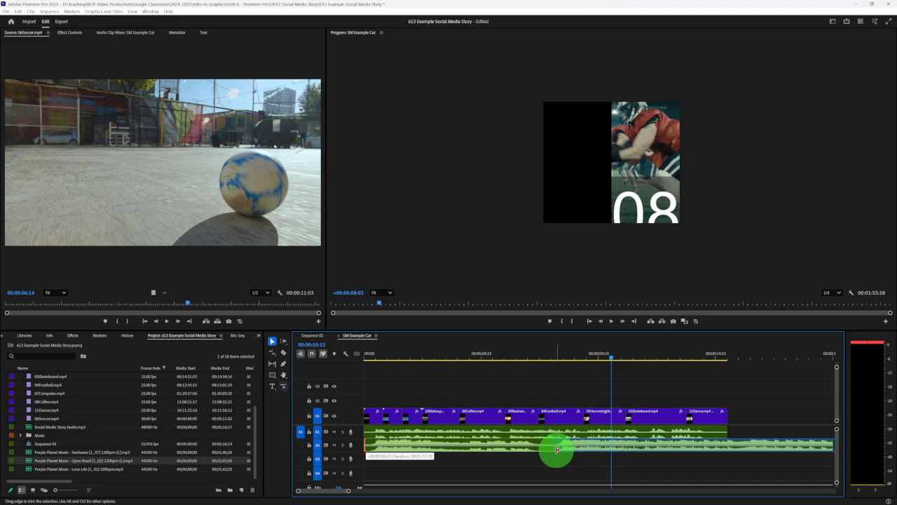
{"action": "left_click_drag", "start_coordinate": [554, 449], "coordinate": [393, 442]}
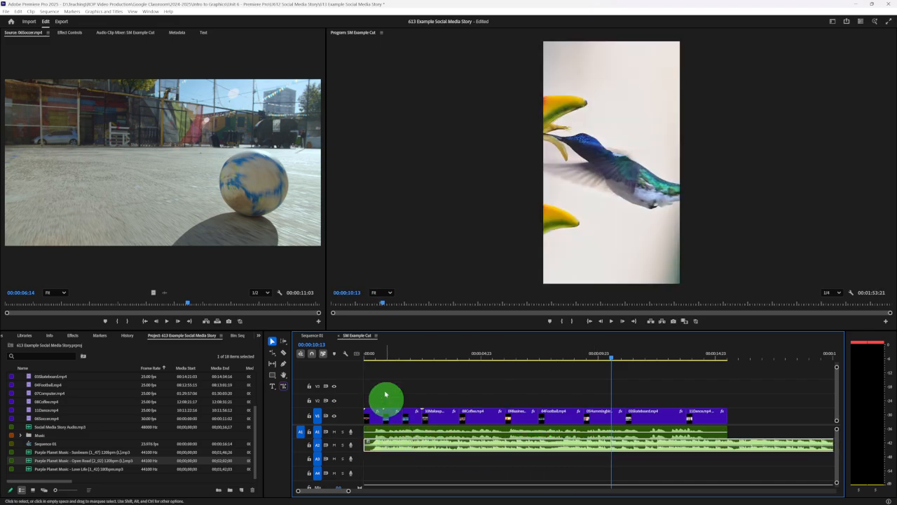
{"action": "left_click", "coordinate": [365, 356]}
{"action": "key", "text": "space"}
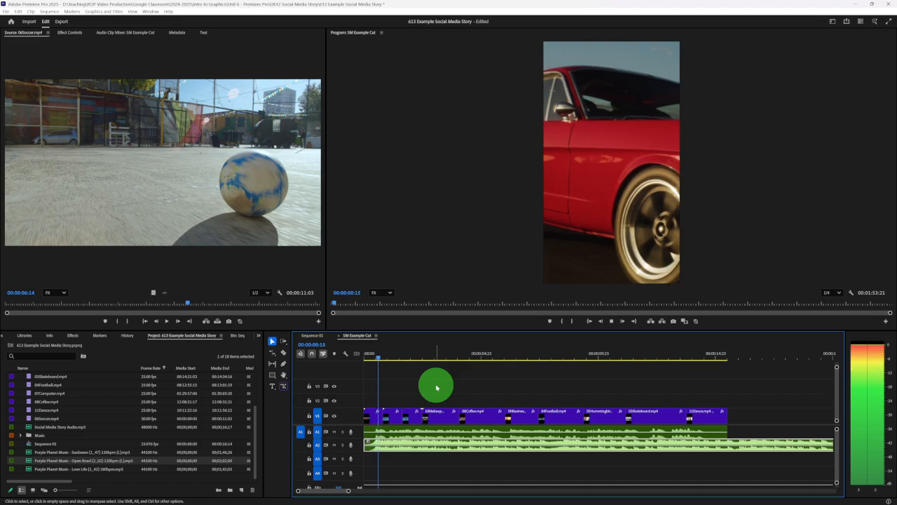
{"action": "key", "text": "space"}
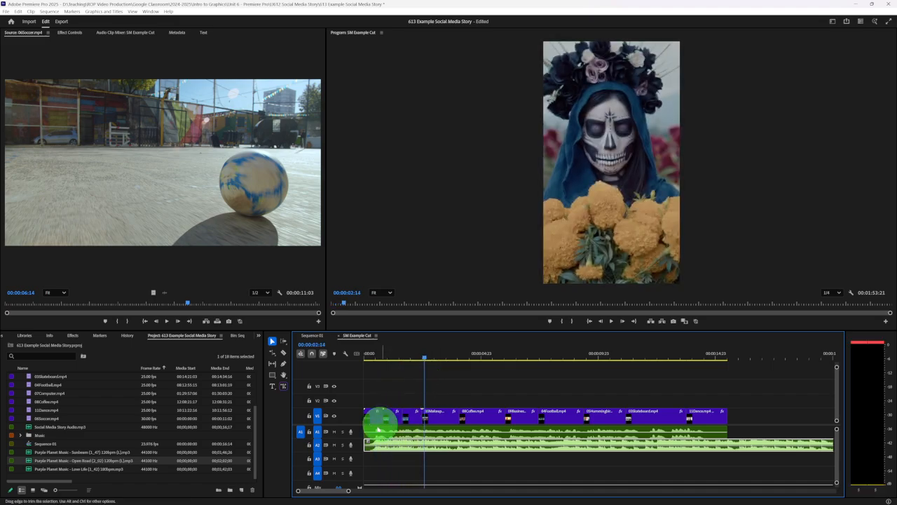
{"action": "left_click_drag", "start_coordinate": [364, 444], "coordinate": [386, 448]}
{"action": "left_click", "coordinate": [370, 361]}
{"action": "key", "text": "space"}
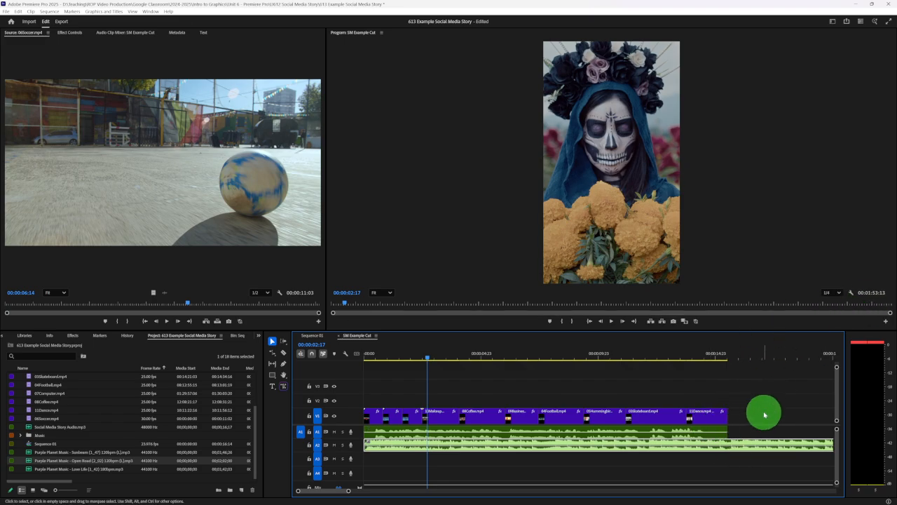
- Preview the music's ending, split Open Road on A2 where the last video clip ends, and delete the excess
{"action": "left_click", "coordinate": [714, 358]}
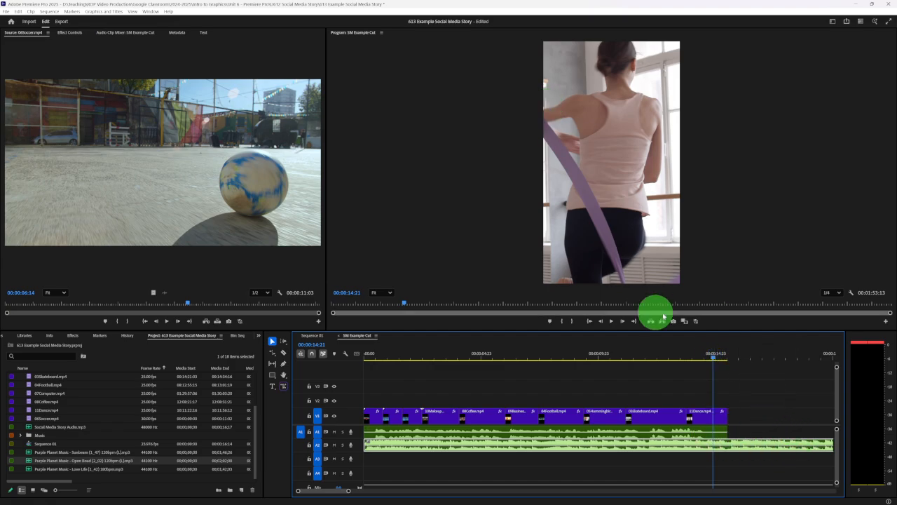
{"action": "key", "text": "space"}
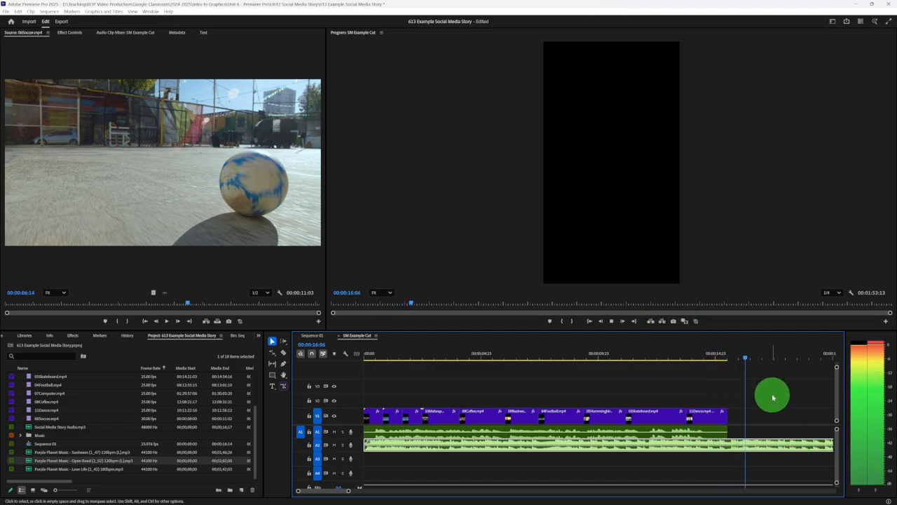
{"action": "key", "text": "space"}
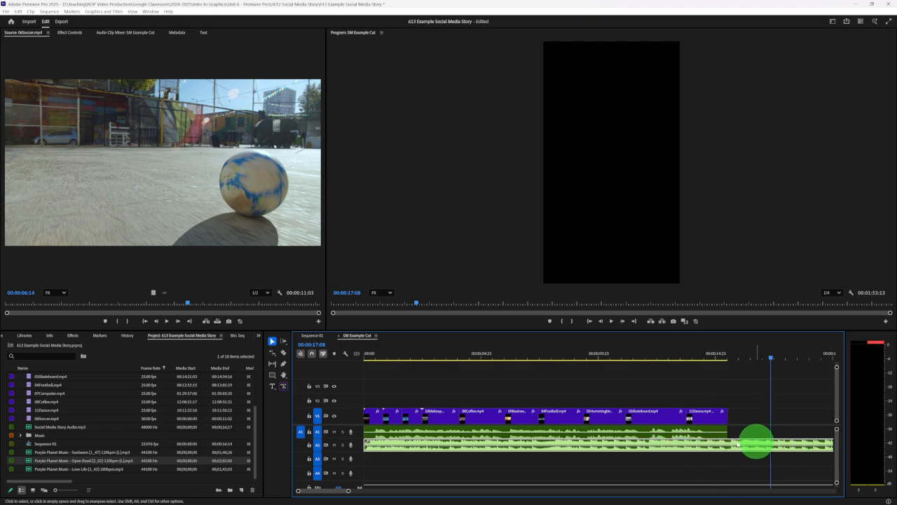
{"action": "left_click", "coordinate": [284, 354]}
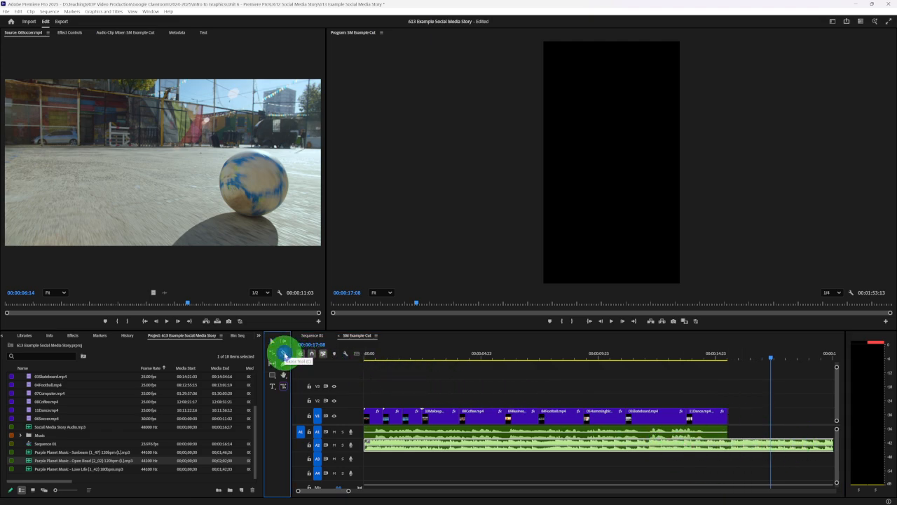
{"action": "left_click", "coordinate": [728, 444]}
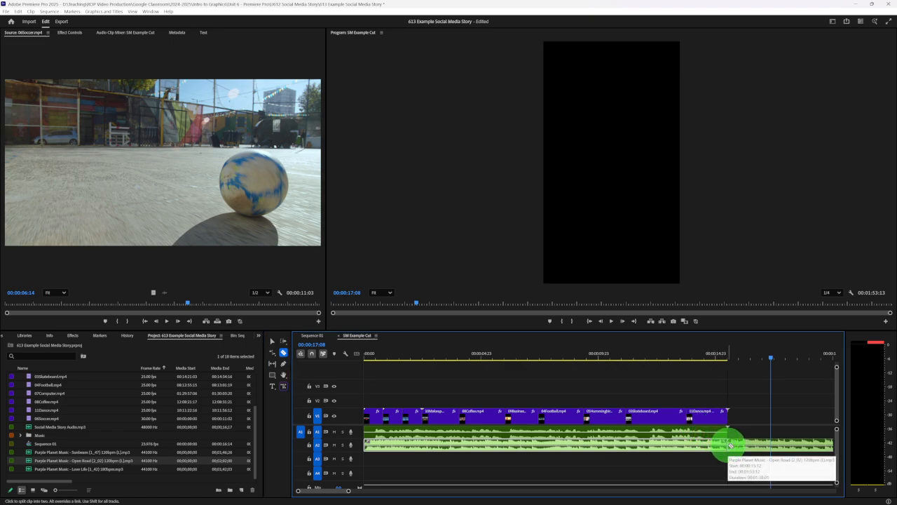
{"action": "left_click", "coordinate": [273, 341]}
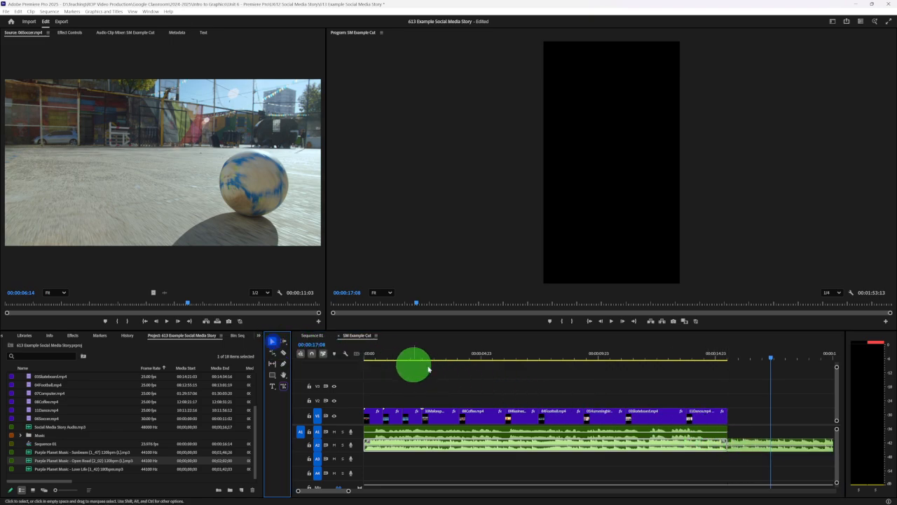
{"action": "left_click", "coordinate": [789, 442]}
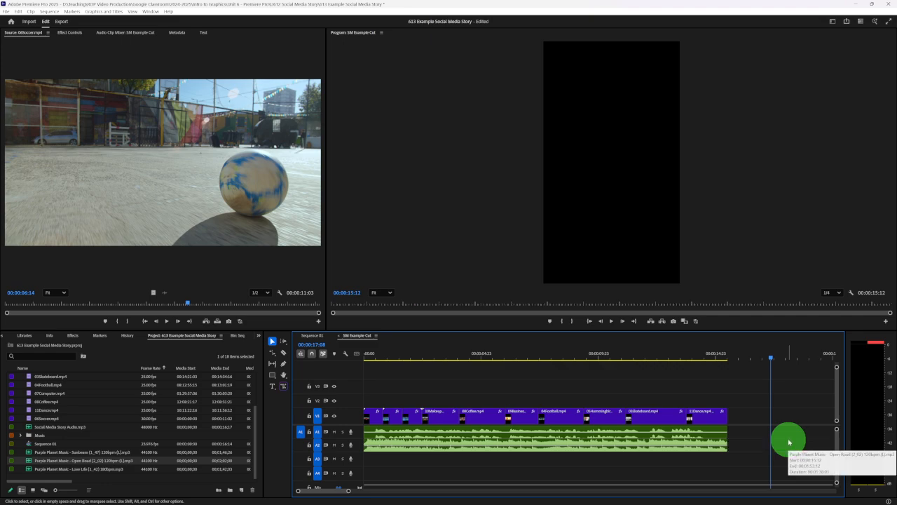
{"action": "key", "text": "Delete"}
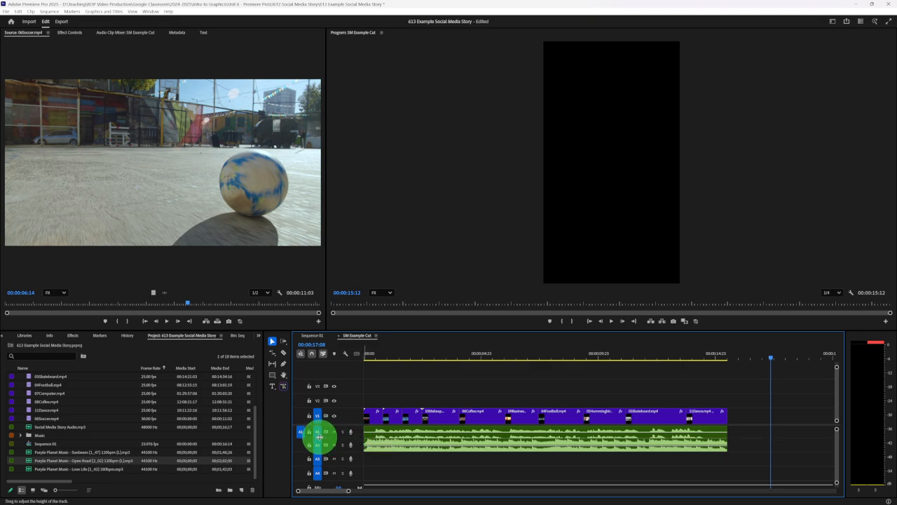
- Increase the heights of audio tracks A1 and A2 and lower the Open Road clip's volume level
{"action": "left_click_drag", "start_coordinate": [337, 438], "coordinate": [335, 445]}
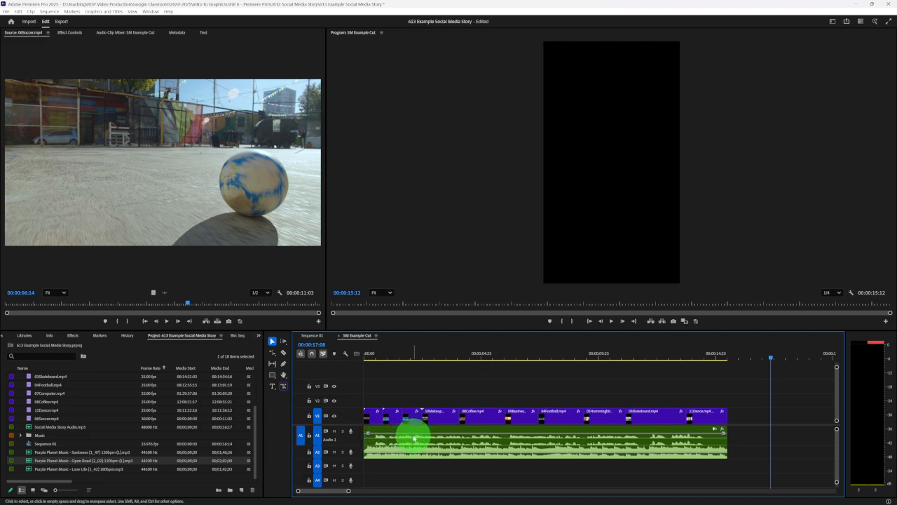
{"action": "left_click_drag", "start_coordinate": [349, 459], "coordinate": [346, 469]}
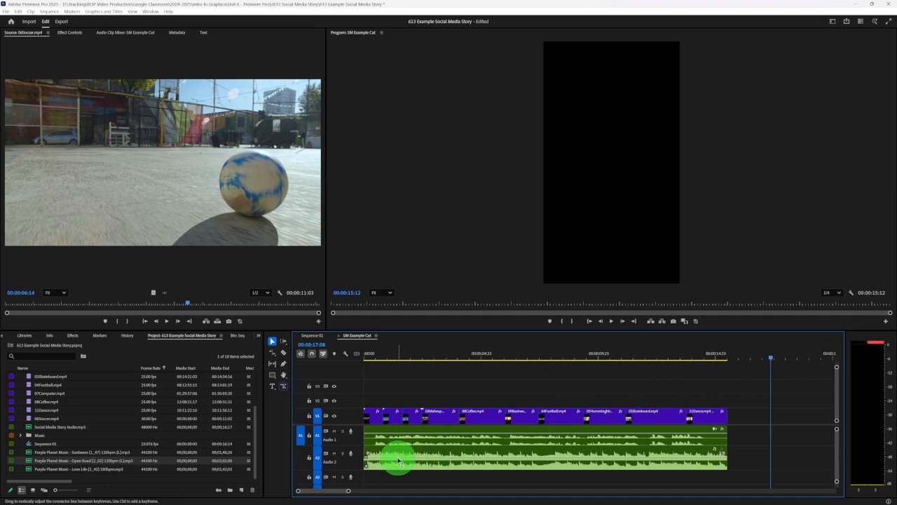
{"action": "left_click_drag", "start_coordinate": [400, 461], "coordinate": [400, 464]}
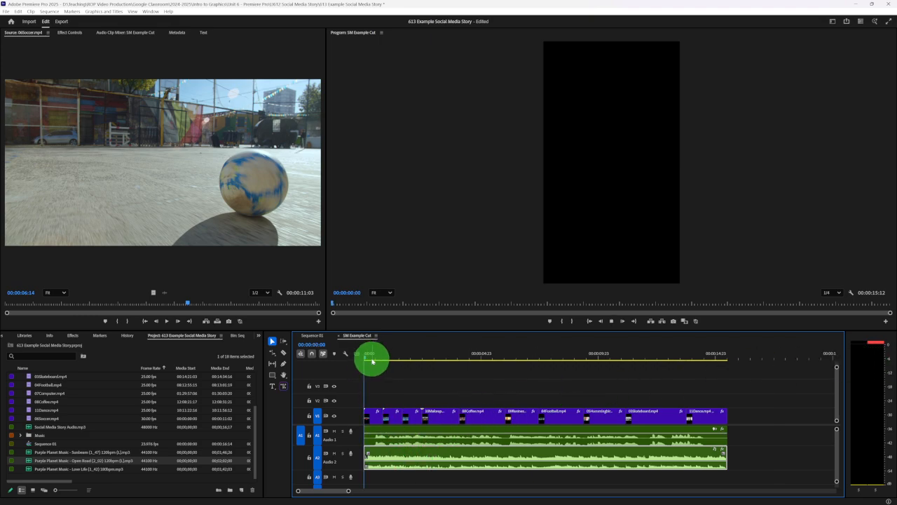
- Play the mix from the sequence start and lower the Open Road music further to about -17 dB
{"action": "key", "text": "space"}
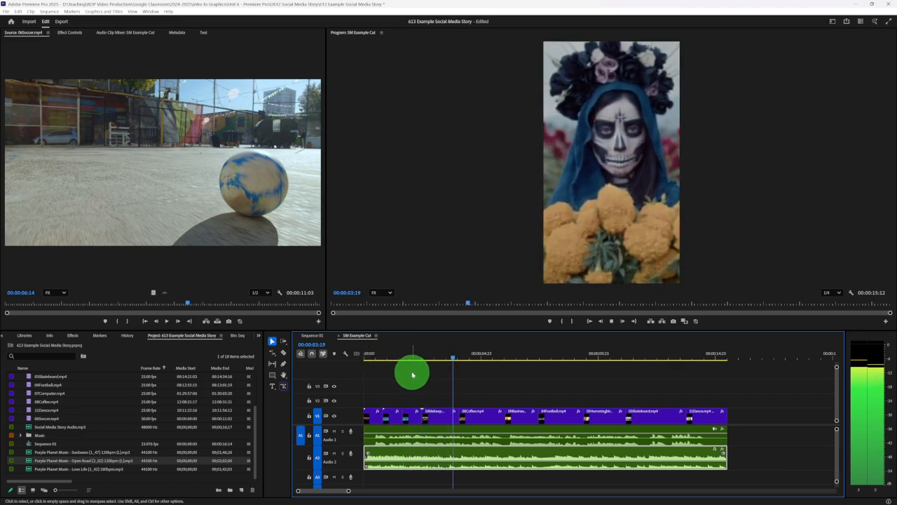
{"action": "key", "text": "space"}
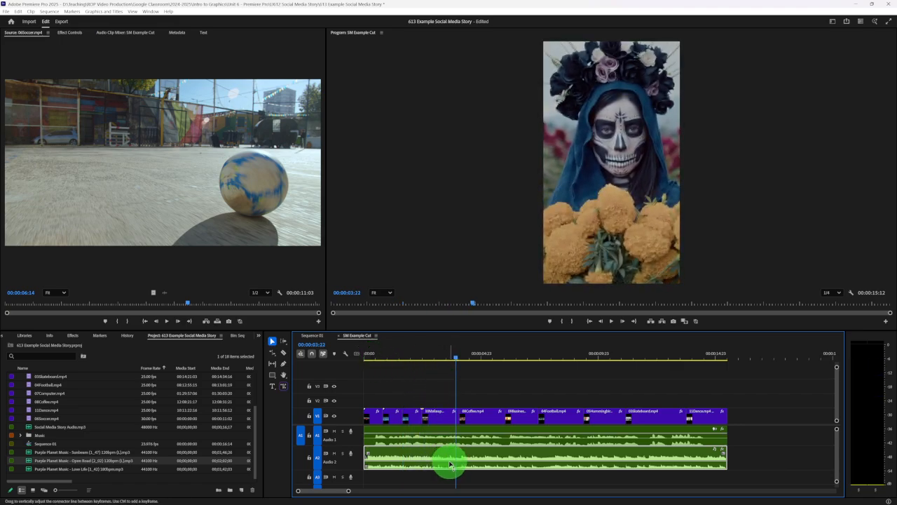
{"action": "left_click_drag", "start_coordinate": [450, 464], "coordinate": [451, 468]}
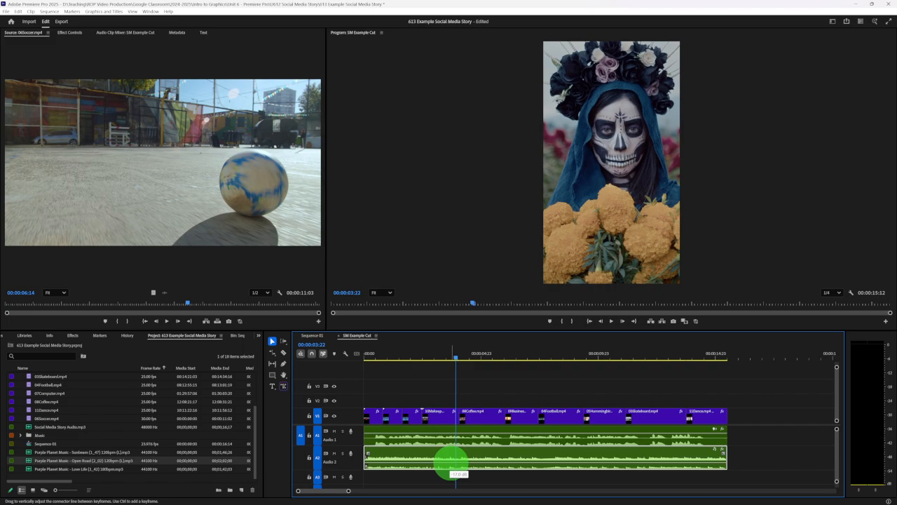
- Play the mix from the sequence start and adjust the volume level of the voice-over clip on A1
{"action": "left_click", "coordinate": [367, 358]}
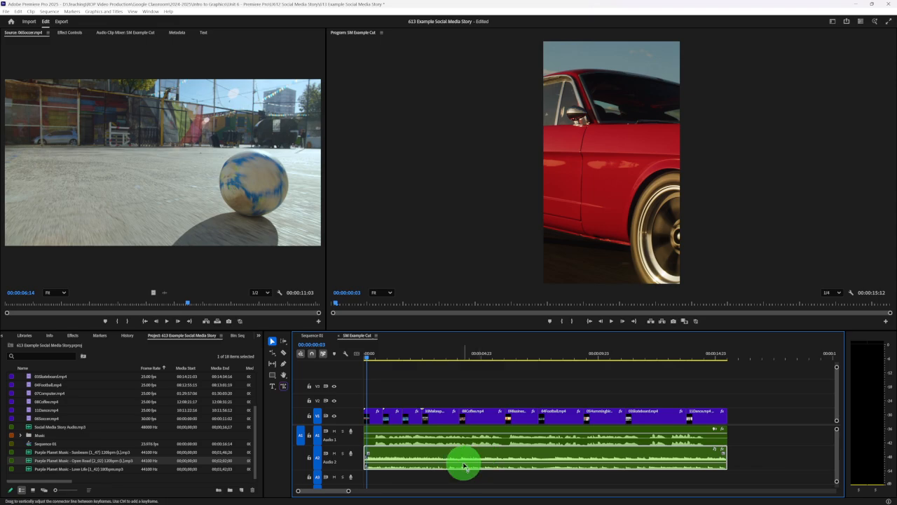
{"action": "key", "text": "space"}
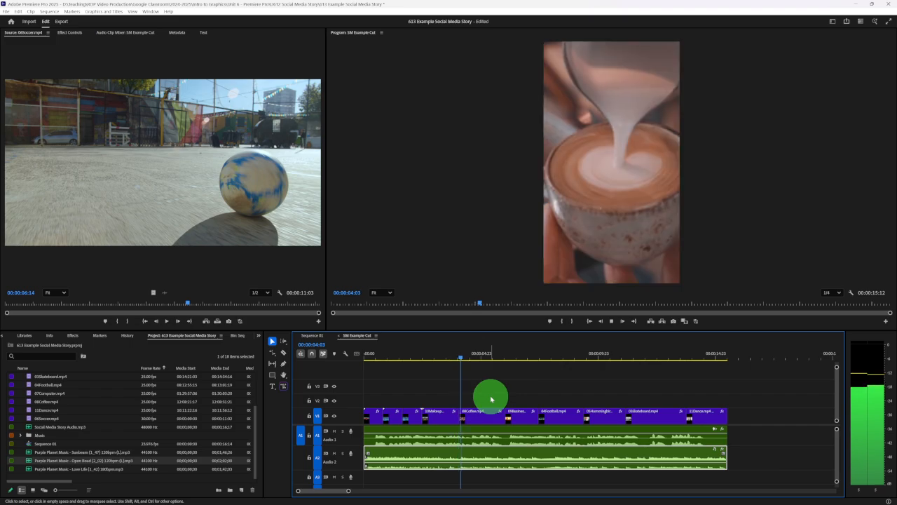
{"action": "left_click", "coordinate": [491, 398]}
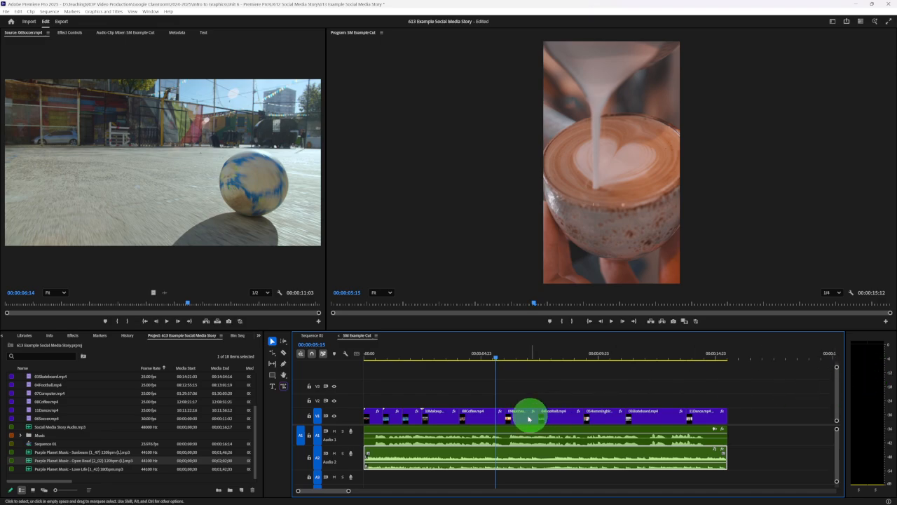
{"action": "left_click", "coordinate": [515, 437]}
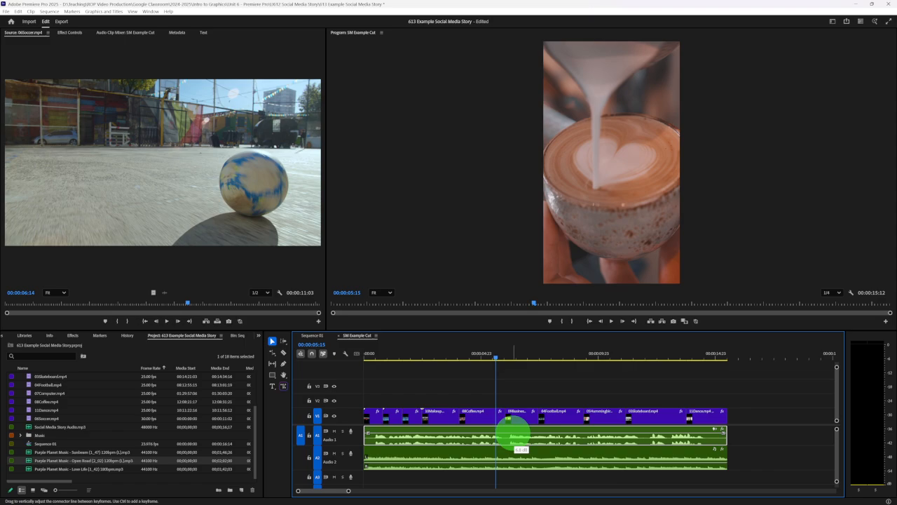
- Play the mix again from near the sequence start and check the combined voice and music levels on the audio meters
{"action": "left_click", "coordinate": [370, 357]}
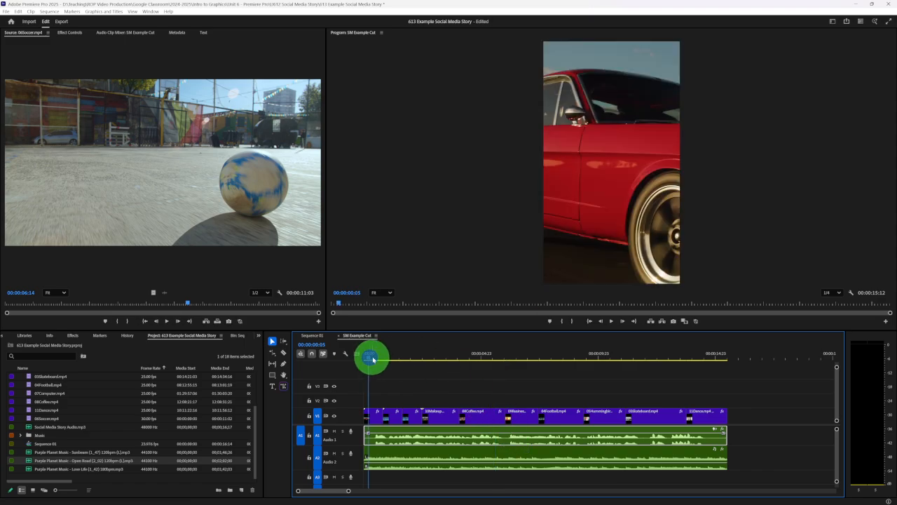
{"action": "key", "text": "space"}
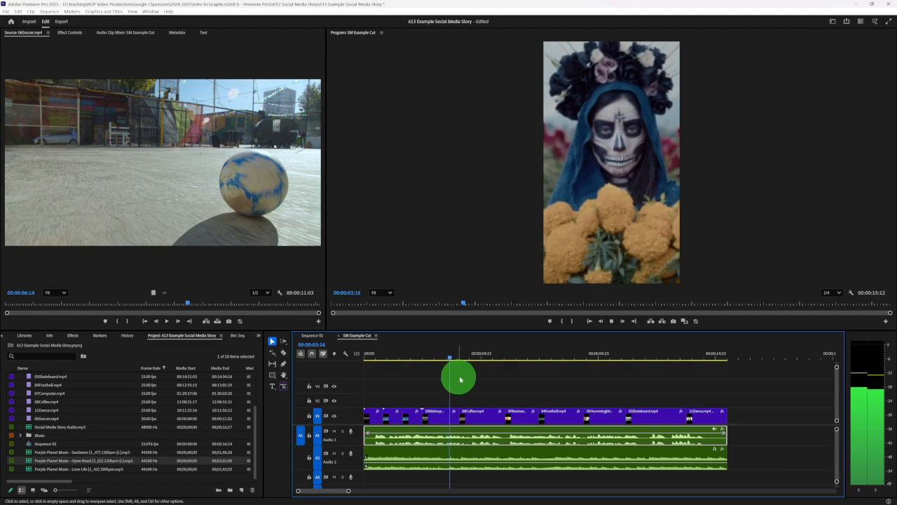
{"action": "key", "text": "space"}
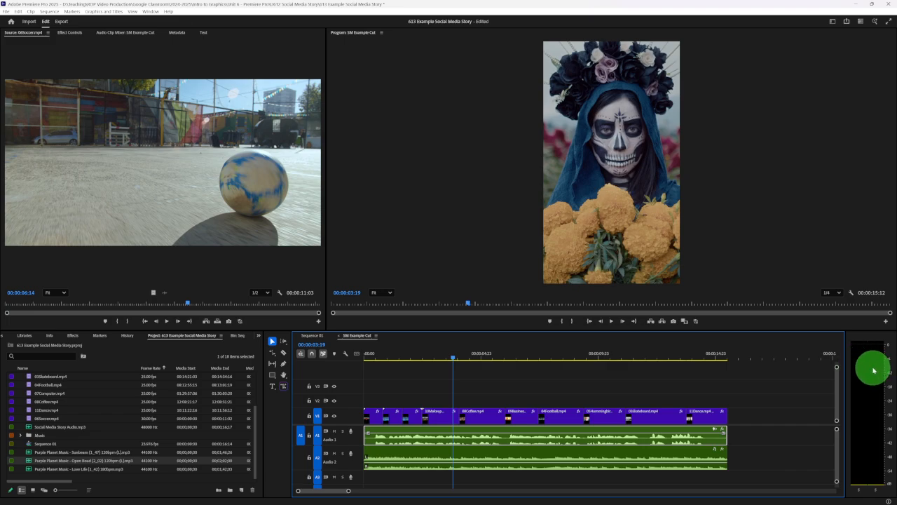
{"action": "key", "text": "space"}
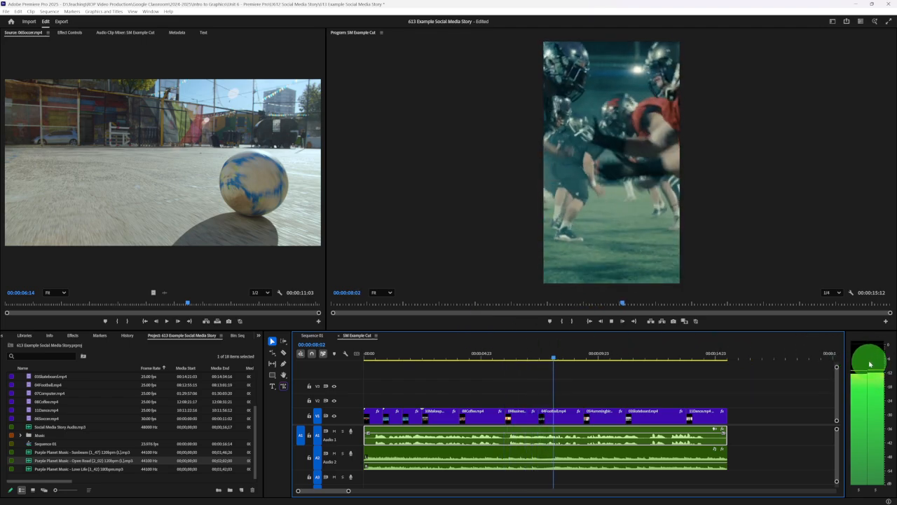
{"action": "key", "text": "space"}
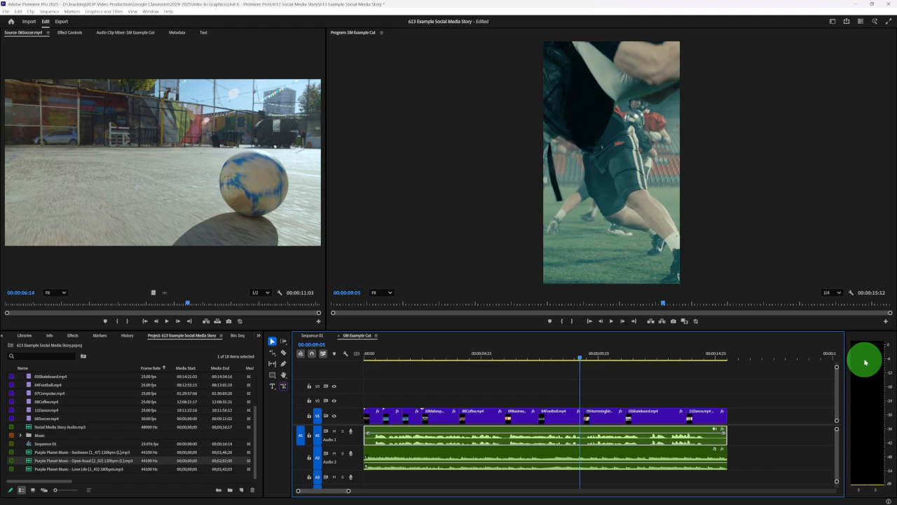
- Try the Mango and Violet label colors on the Open Road music clip on A2
{"action": "left_click", "coordinate": [515, 387]}
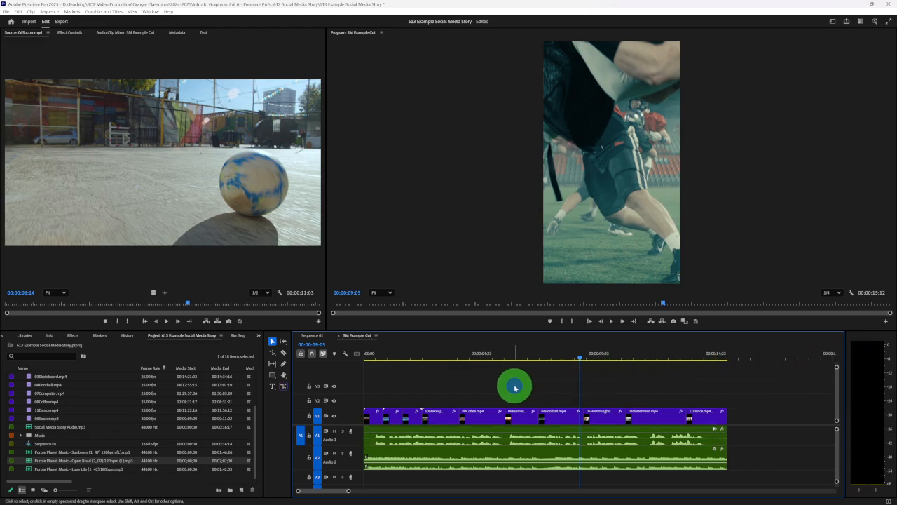
{"action": "left_click", "coordinate": [438, 455]}
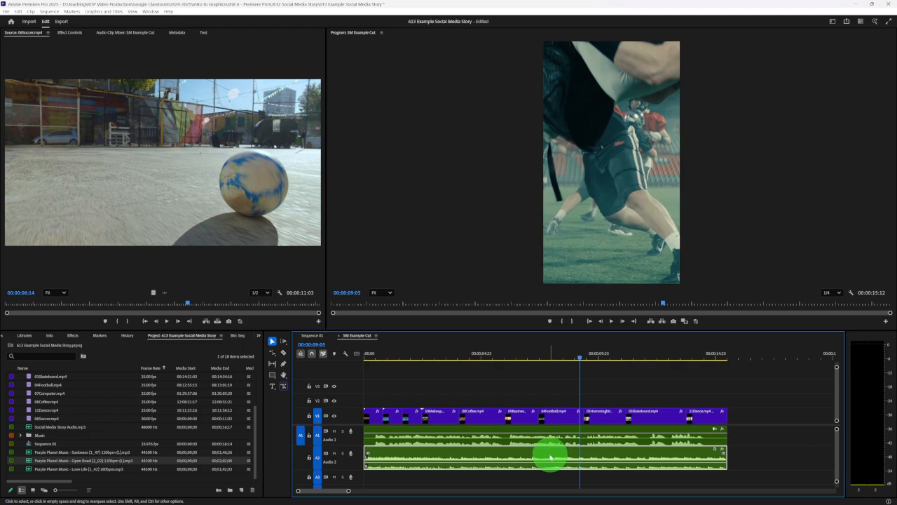
{"action": "left_click", "coordinate": [417, 443]}
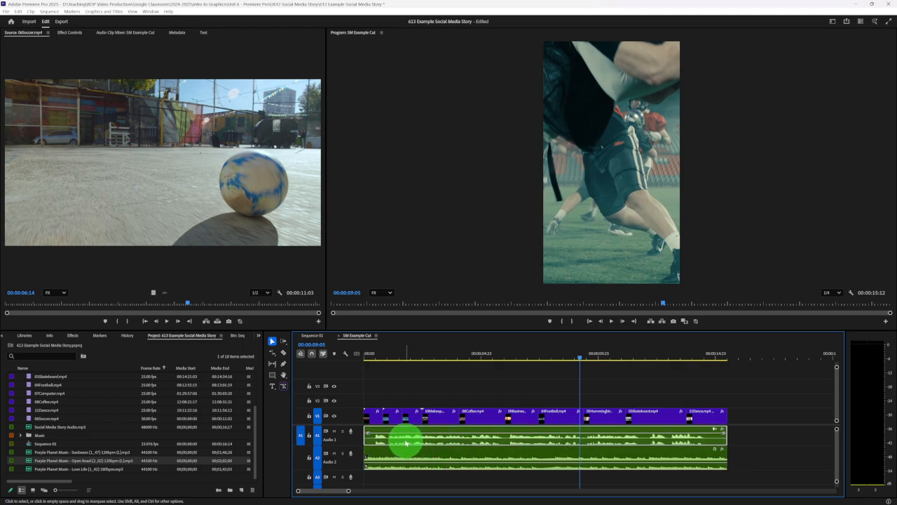
{"action": "left_click", "coordinate": [407, 453]}
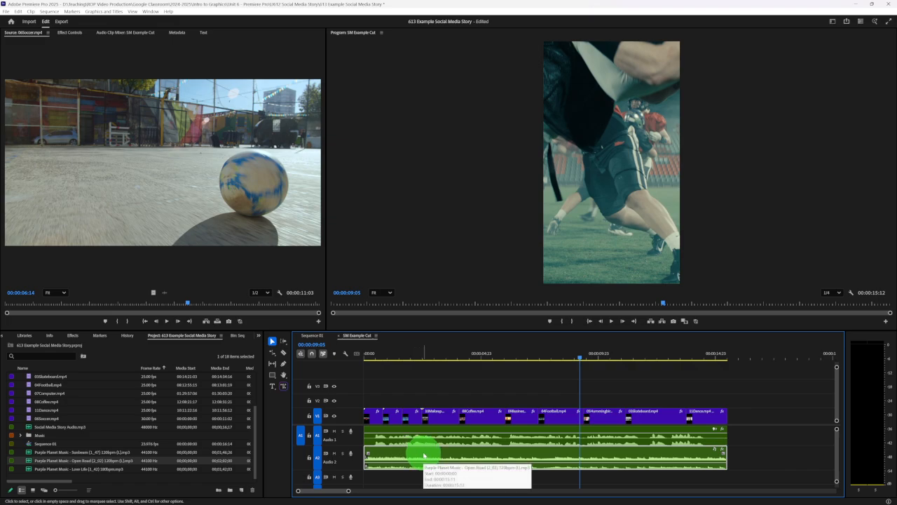
{"action": "right_click", "coordinate": [423, 455]}
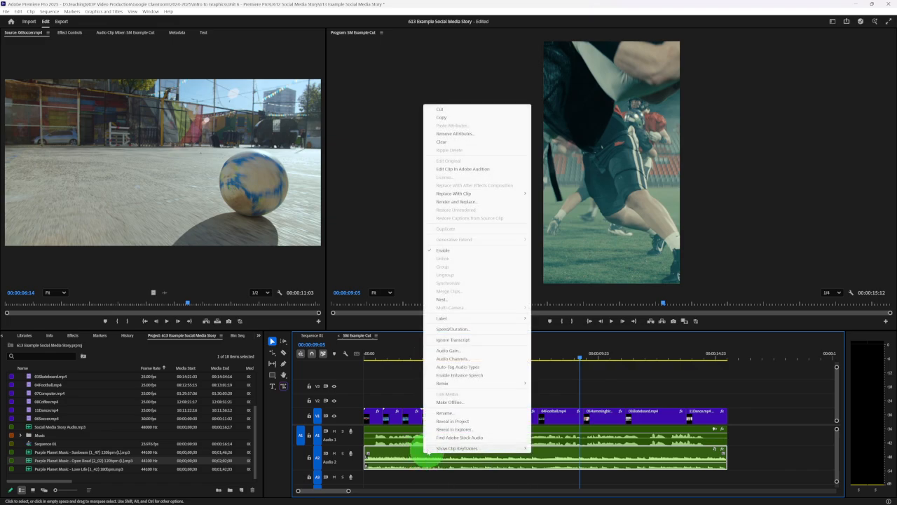
{"action": "mouse_move", "coordinate": [524, 320]}
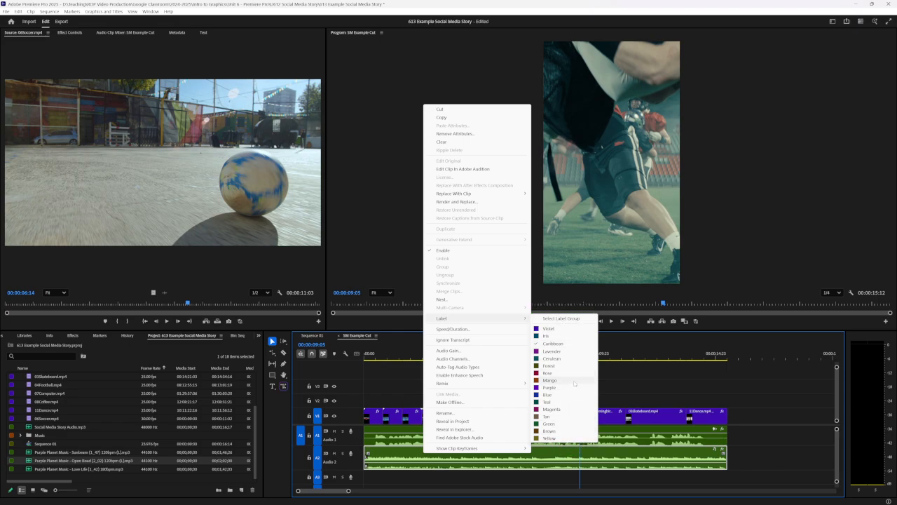
{"action": "left_click", "coordinate": [575, 381]}
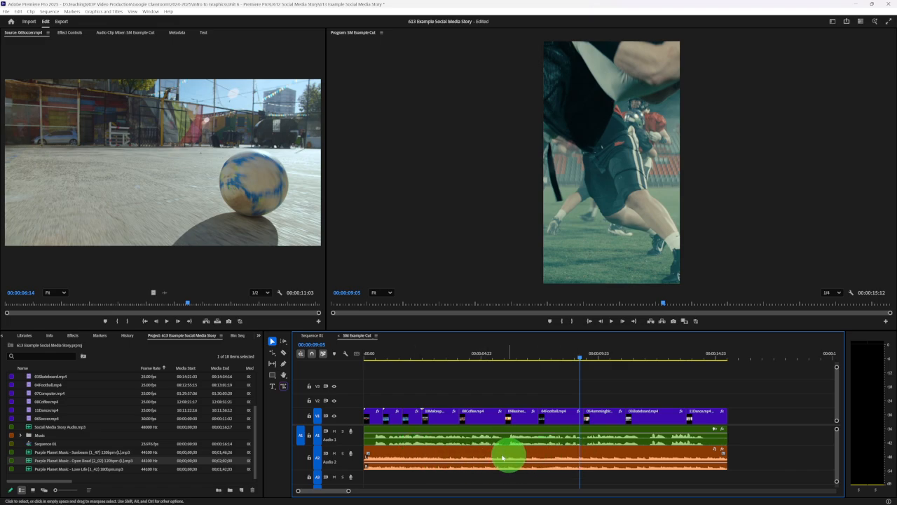
{"action": "right_click", "coordinate": [479, 456]}
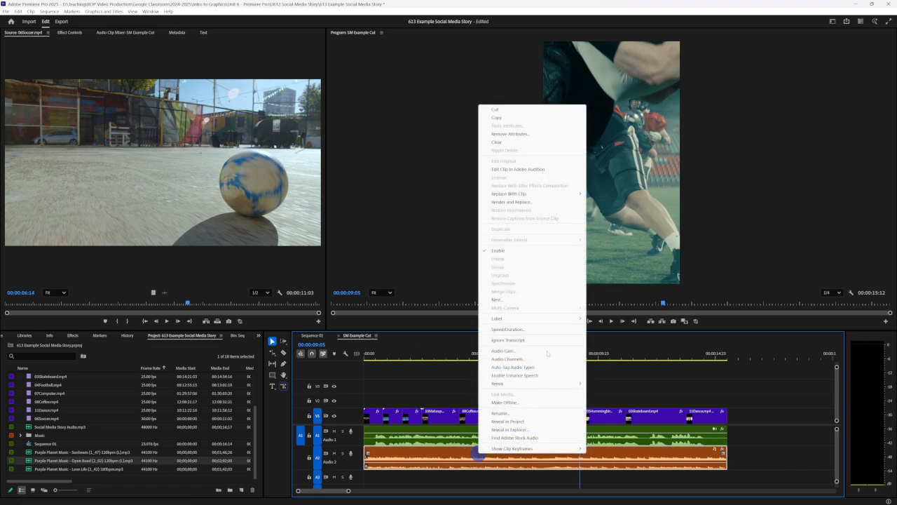
{"action": "mouse_move", "coordinate": [554, 320]}
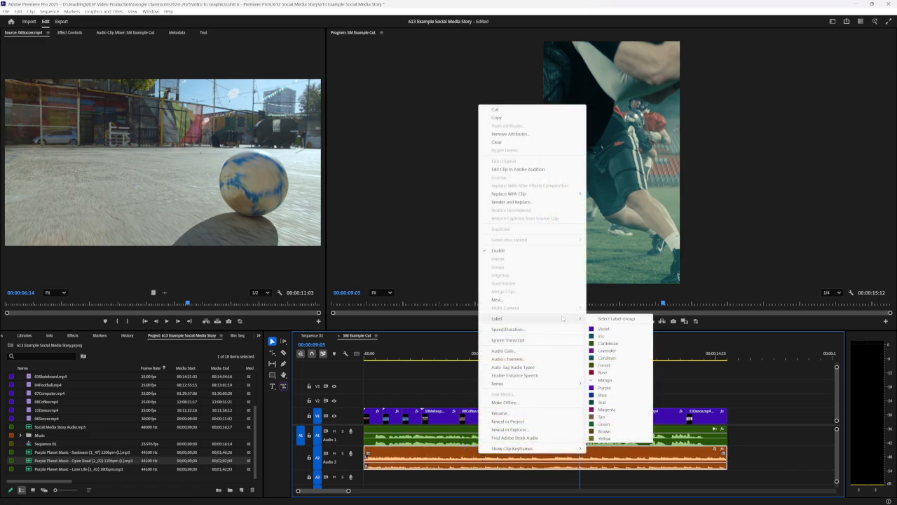
{"action": "left_click", "coordinate": [614, 329]}
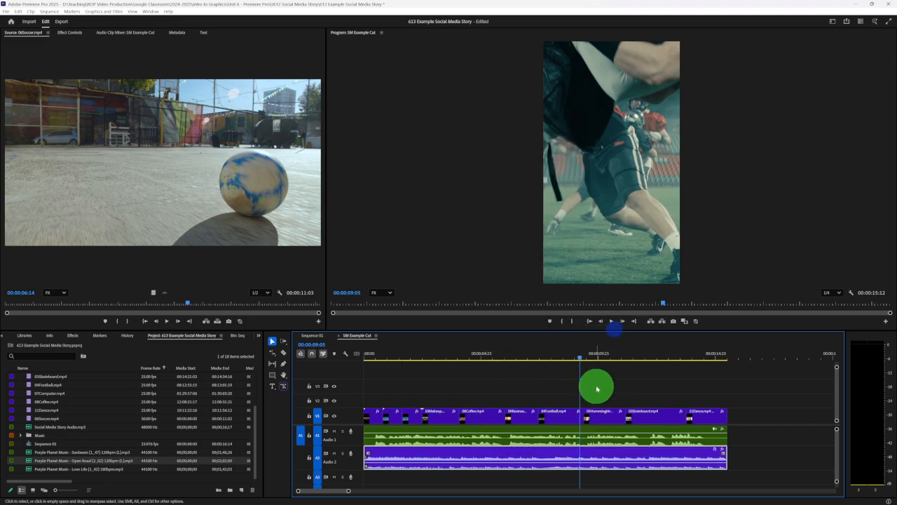
- Set the label color of the Open Road music clip on A2 to Magenta
{"action": "right_click", "coordinate": [498, 454]}
{"action": "mouse_move", "coordinate": [560, 317]}
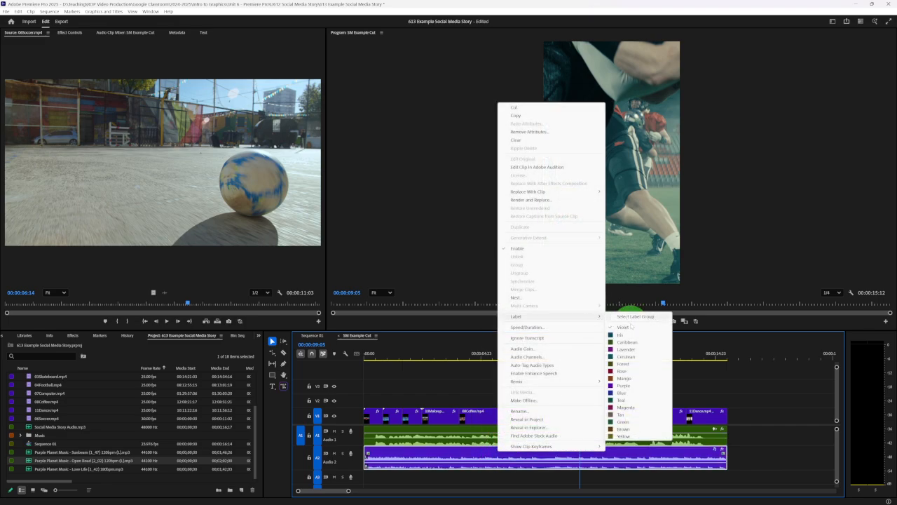
{"action": "left_click", "coordinate": [649, 407]}
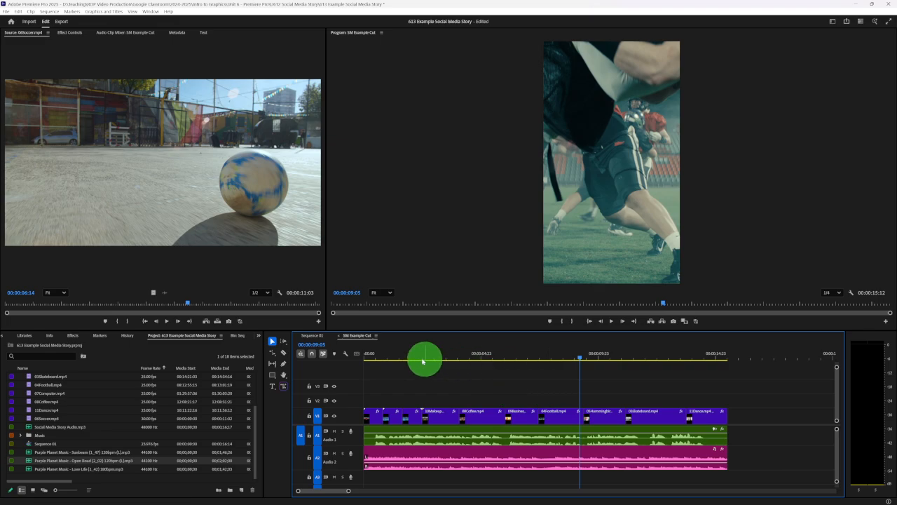
- Play the whole SM Example Cut sequence from the start and scrub through its clips to review the edit
{"action": "left_click", "coordinate": [364, 359]}
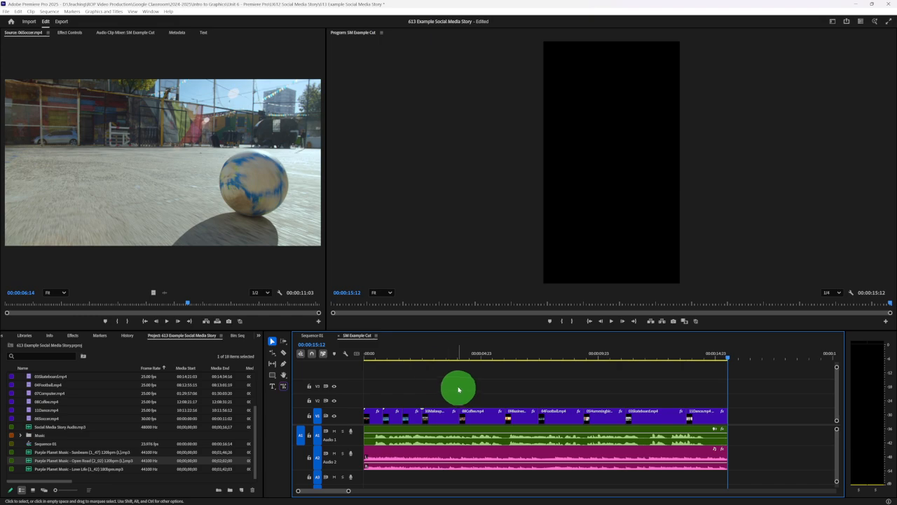
{"action": "left_click", "coordinate": [370, 359]}
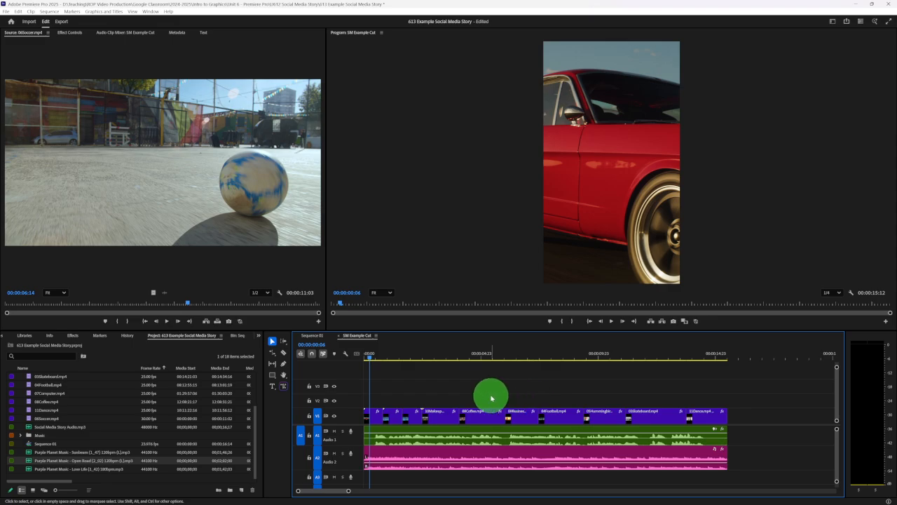
{"action": "left_click", "coordinate": [391, 357]}
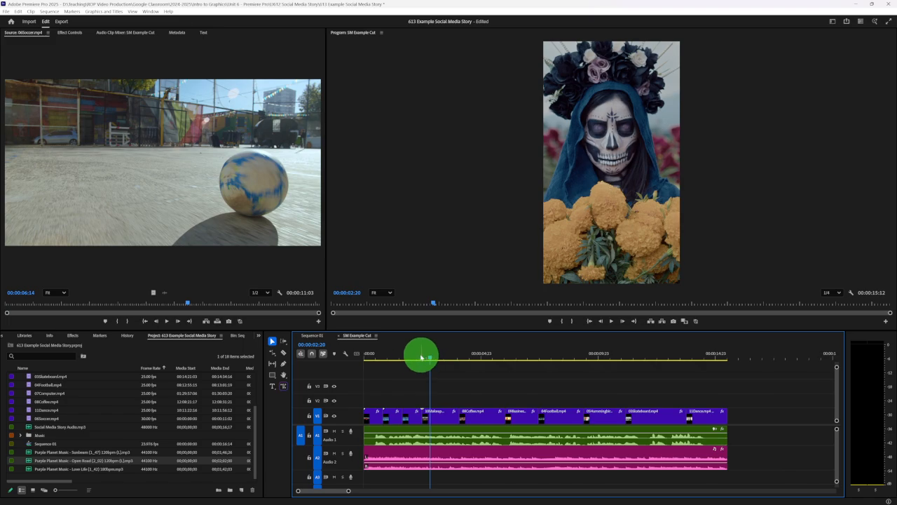
{"action": "mouse_move", "coordinate": [421, 357]}
{"action": "left_mouse_down"}
{"action": "mouse_move", "coordinate": [402, 354]}
{"action": "mouse_move", "coordinate": [410, 356]}
{"action": "left_mouse_up"}
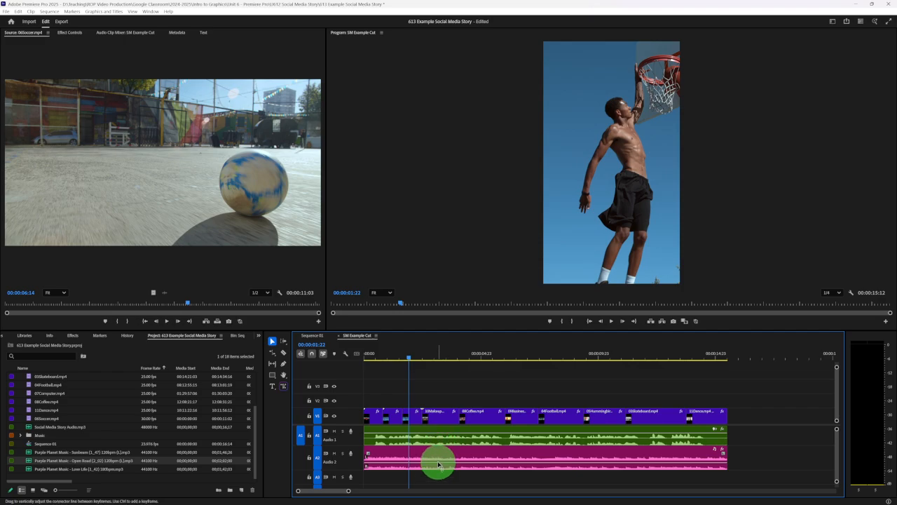
{"action": "left_click", "coordinate": [510, 358]}
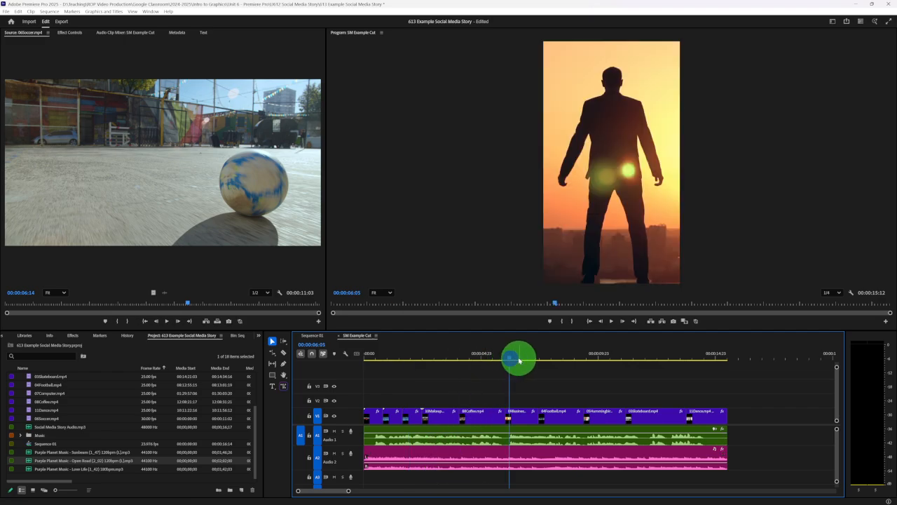
{"action": "left_click_drag", "start_coordinate": [585, 352], "coordinate": [662, 356]}
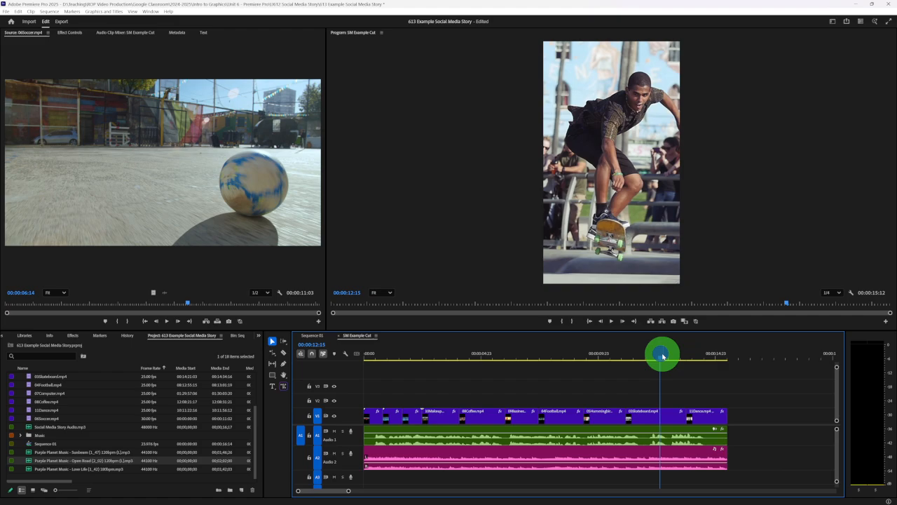
{"action": "left_click", "coordinate": [696, 358]}
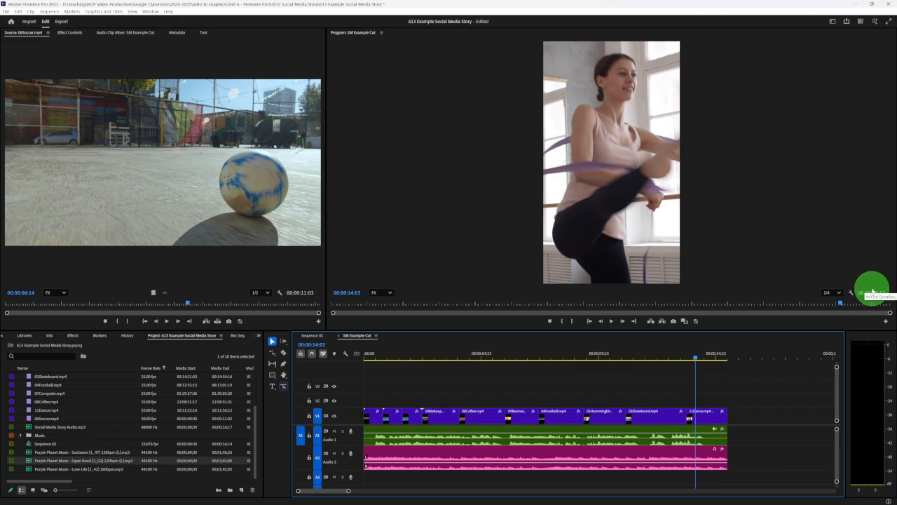
- View the export settings for SM Example Cut and return to the editing workspace
{"action": "left_click", "coordinate": [62, 21]}
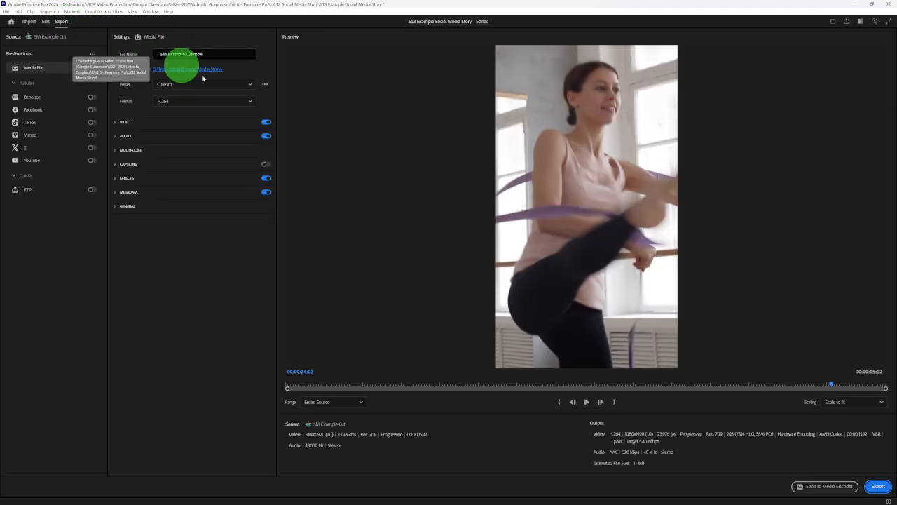
{"action": "left_click", "coordinate": [45, 22]}
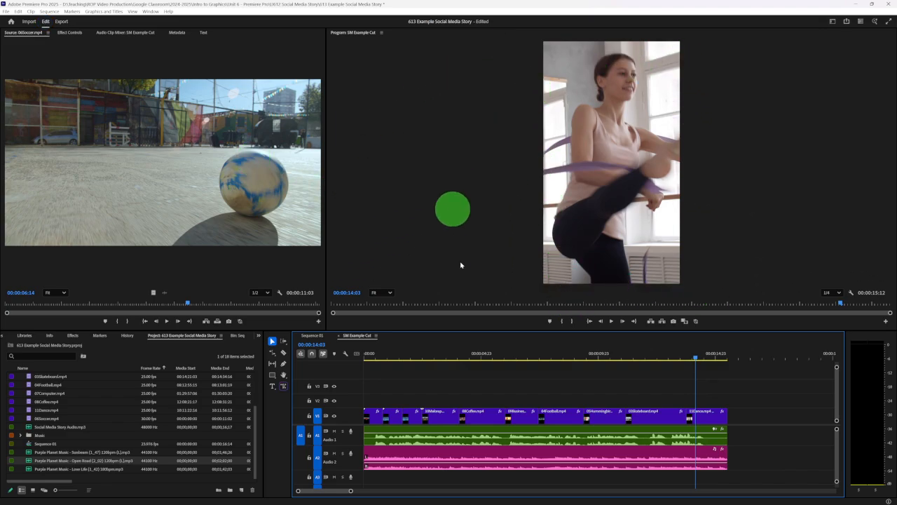
- Switch to Chrome and review the U613: Social Media Story (9:16) assignment instructions in Google Classroom
{"action": "mouse_move", "coordinate": [483, 502]}
{"action": "left_click", "coordinate": [615, 499]}
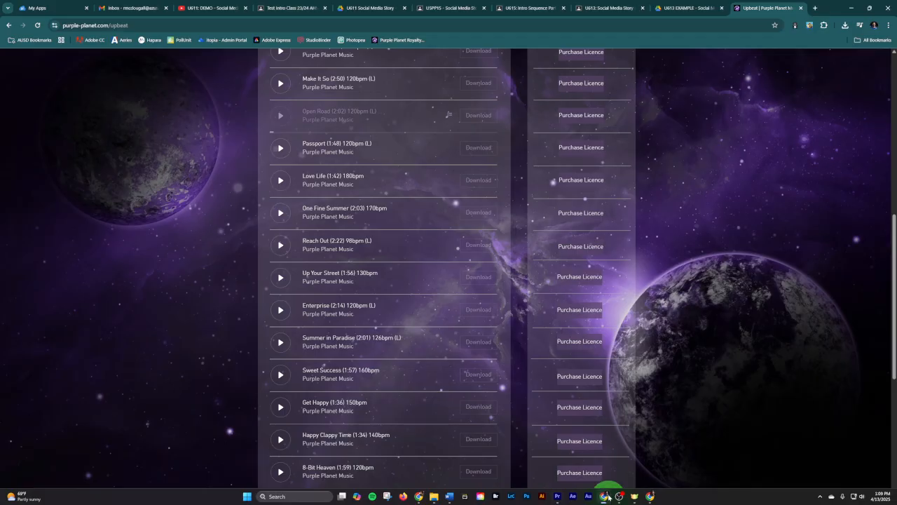
{"action": "left_click", "coordinate": [623, 7]}
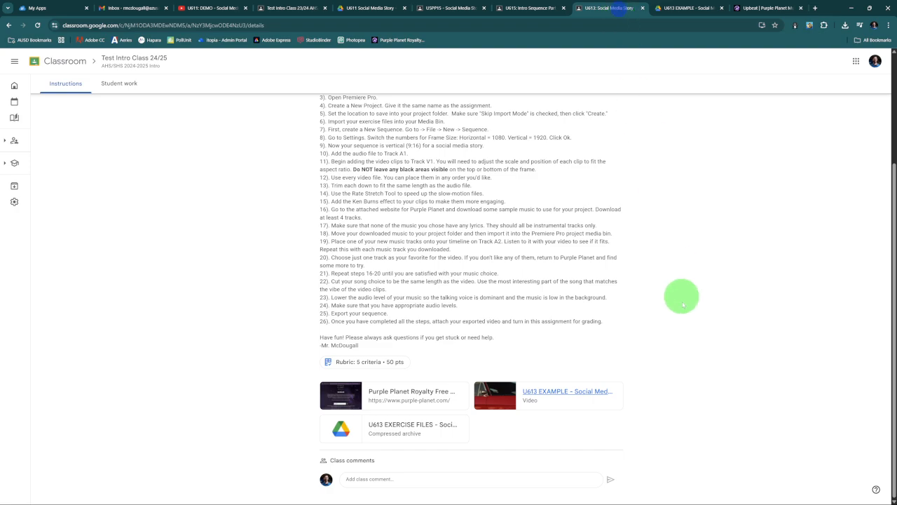
{"action": "scroll", "coordinate": [671, 334], "scroll_direction": "up", "scroll_amount": 10}
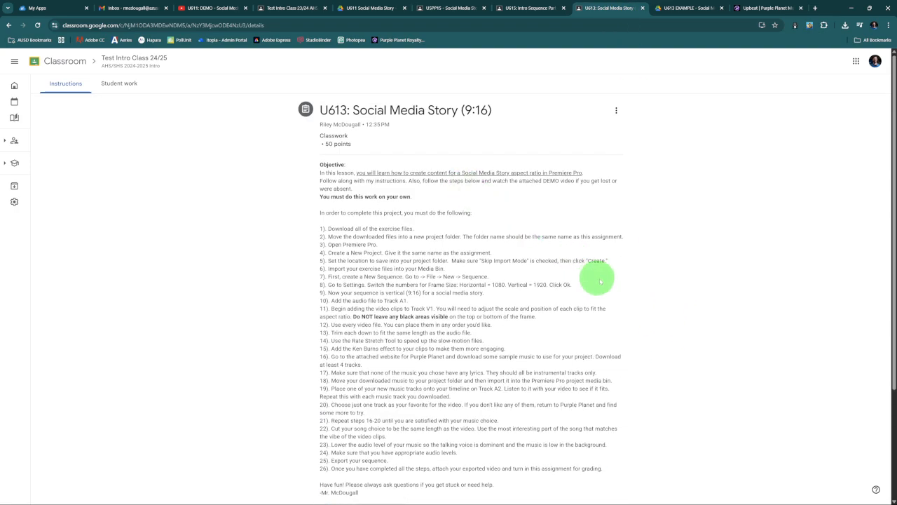
{"action": "scroll", "coordinate": [635, 300], "scroll_direction": "down", "scroll_amount": 1}
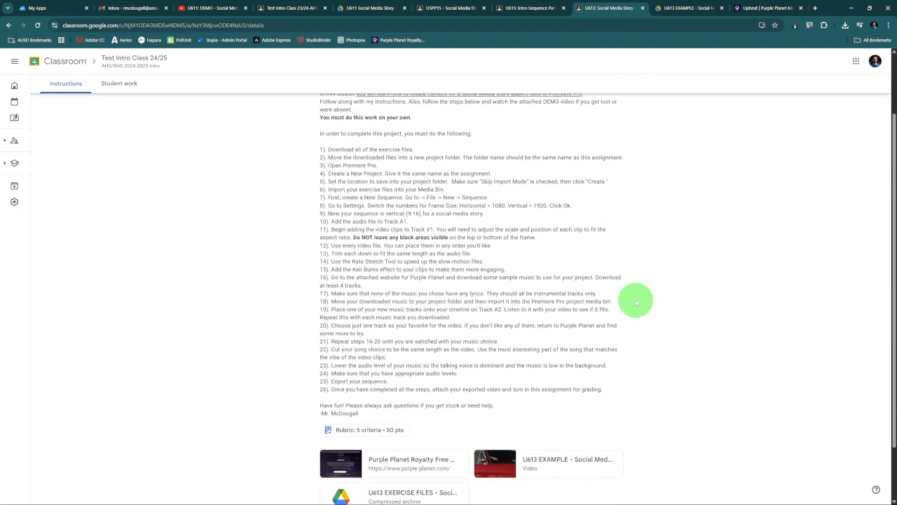
{"action": "scroll", "coordinate": [631, 306], "scroll_direction": "up", "scroll_amount": 1}
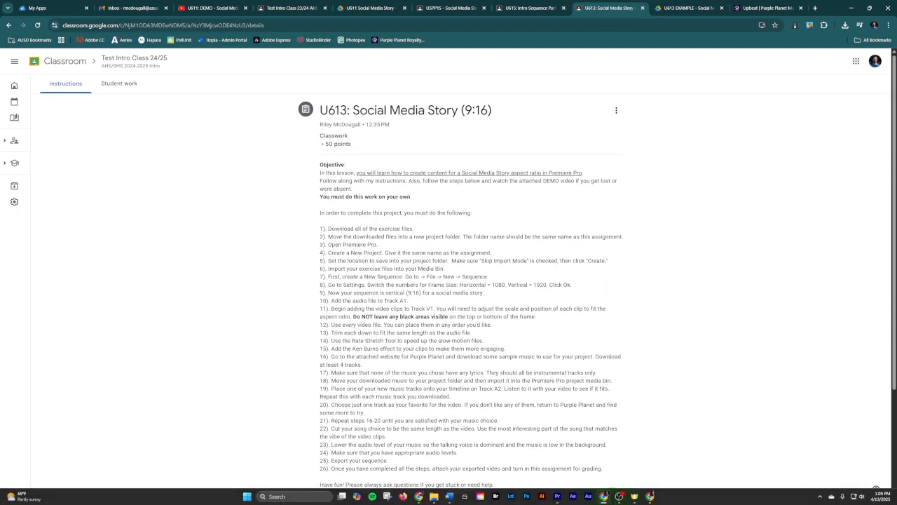